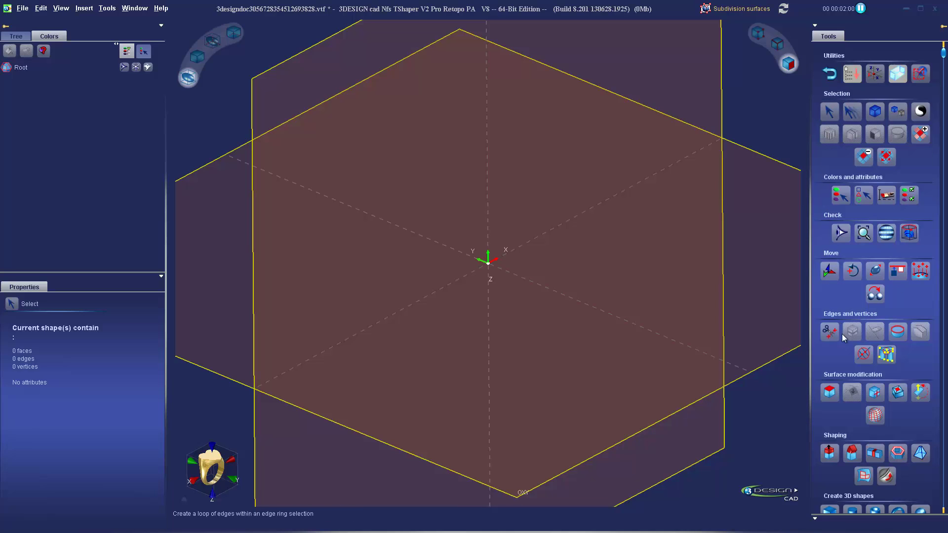
- Import a low poly ring mesh from the My Passport (E:) drive
{"action": "scroll", "coordinate": [841, 320], "scroll_direction": "down", "scroll_amount": 1}
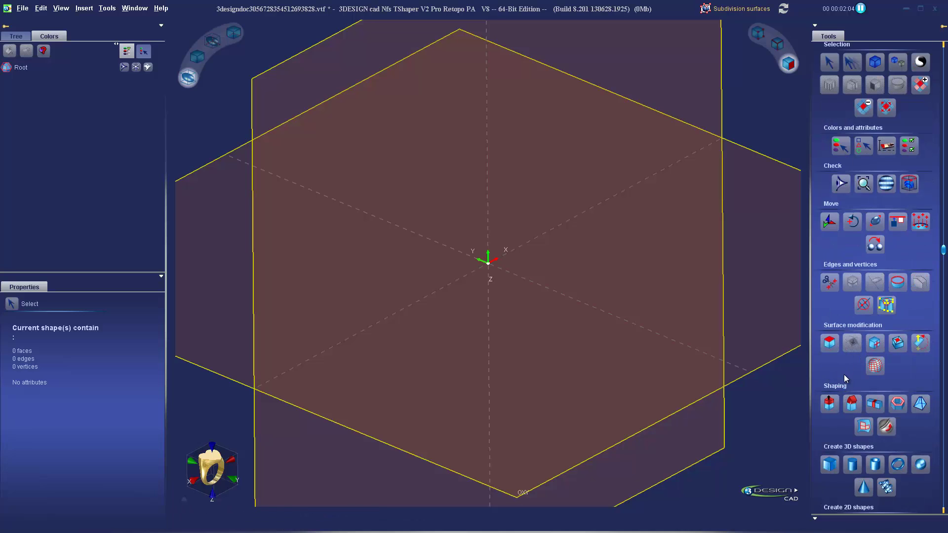
{"action": "scroll", "coordinate": [844, 374], "scroll_direction": "down", "scroll_amount": 1}
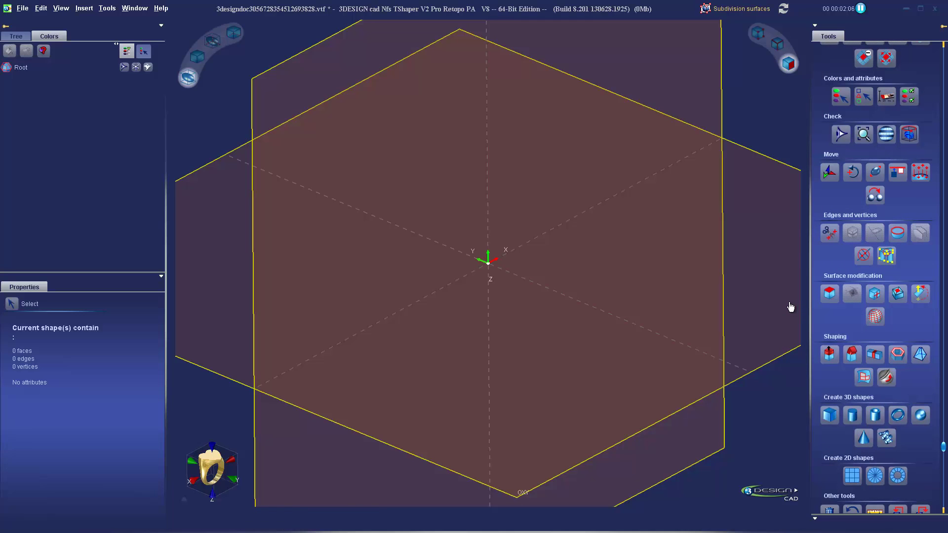
{"action": "scroll", "coordinate": [871, 338], "scroll_direction": "up", "scroll_amount": 2}
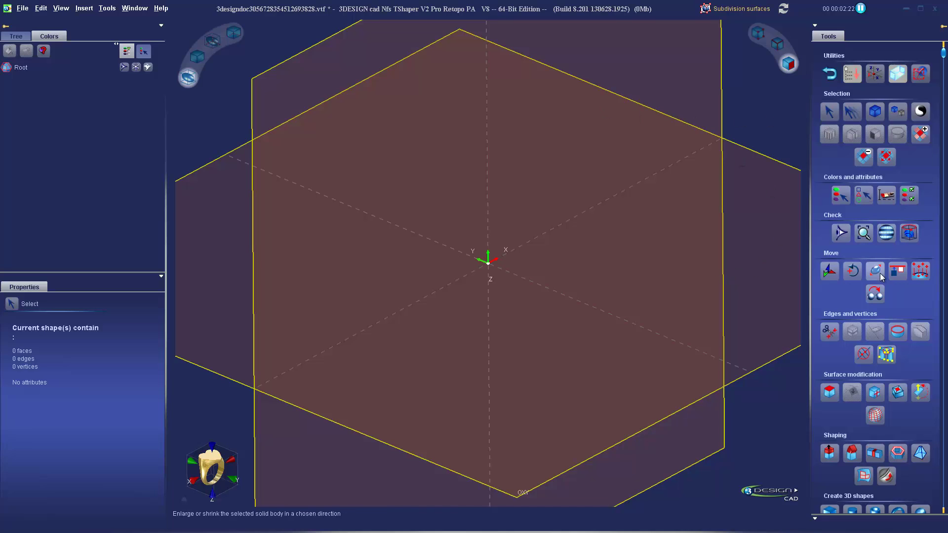
{"action": "scroll", "coordinate": [876, 274], "scroll_direction": "down", "scroll_amount": 3}
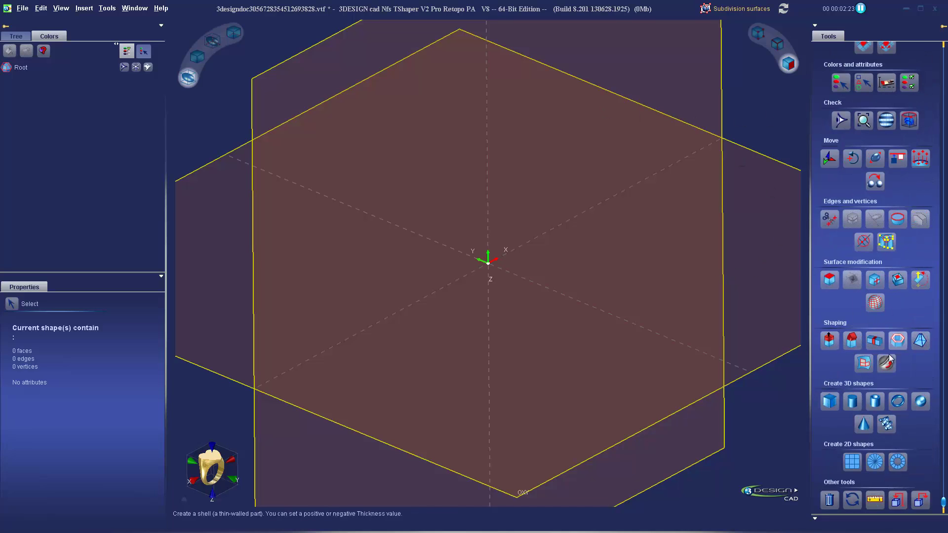
{"action": "left_click", "coordinate": [900, 503]}
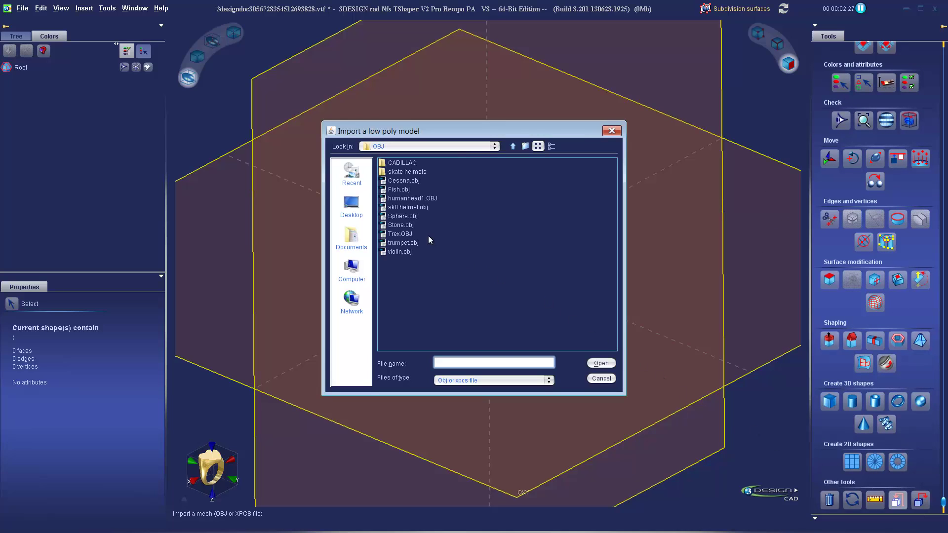
{"action": "left_click", "coordinate": [351, 270]}
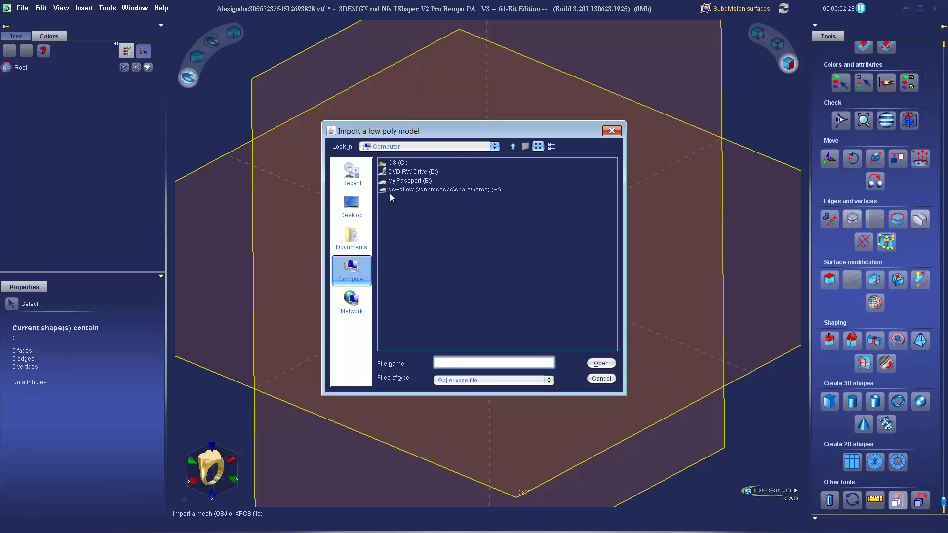
{"action": "left_click", "coordinate": [410, 182]}
{"action": "left_click", "coordinate": [601, 363]}
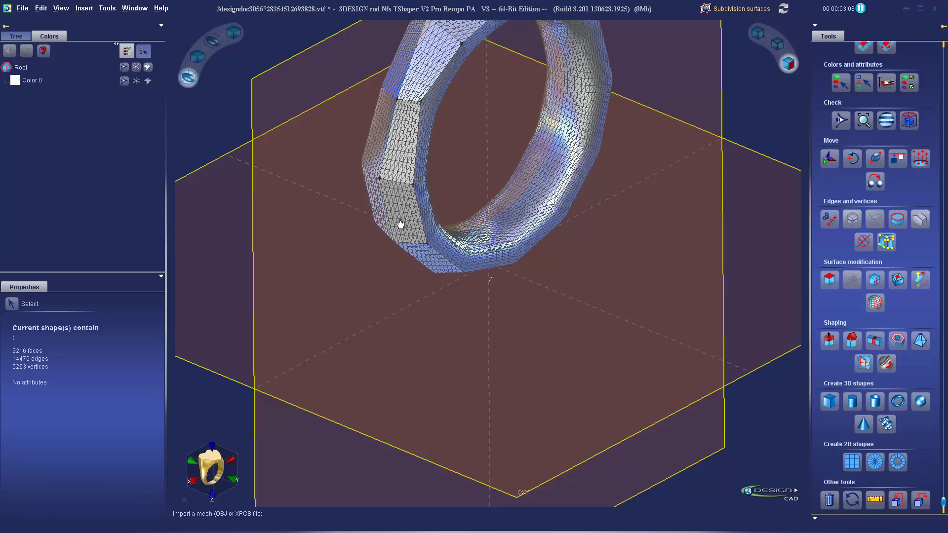
- Examine the imported ring mesh, looking closely at the corners where its facets meet
{"action": "scroll", "coordinate": [461, 223], "scroll_direction": "down", "scroll_amount": 3}
{"action": "scroll", "coordinate": [518, 247], "scroll_direction": "up", "scroll_amount": 1}
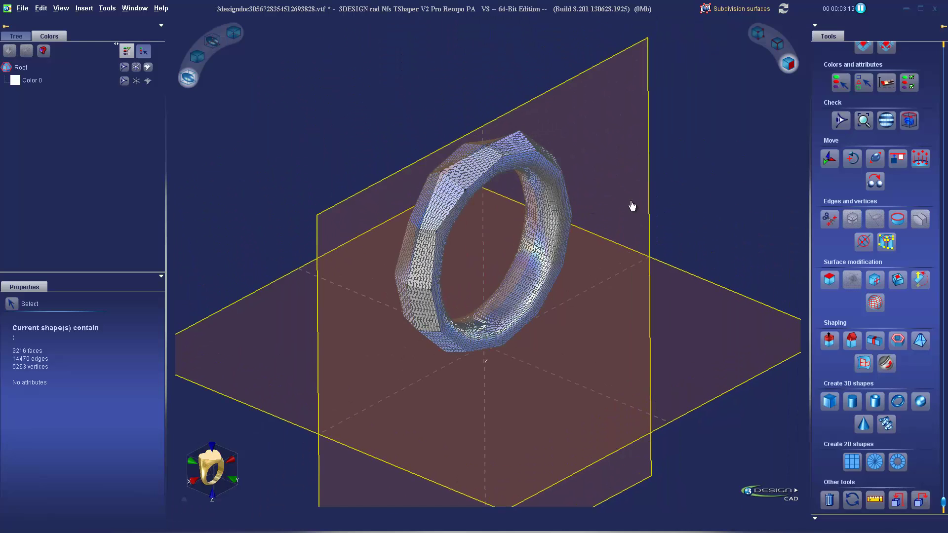
{"action": "middle_click_drag", "start_coordinate": [630, 205], "coordinate": [488, 275]}
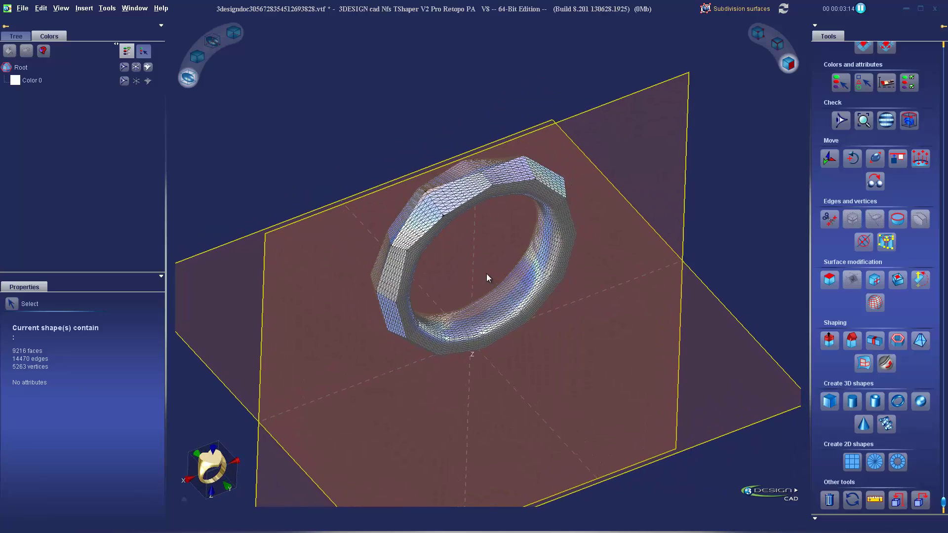
{"action": "scroll", "coordinate": [487, 274], "scroll_direction": "up", "scroll_amount": 5}
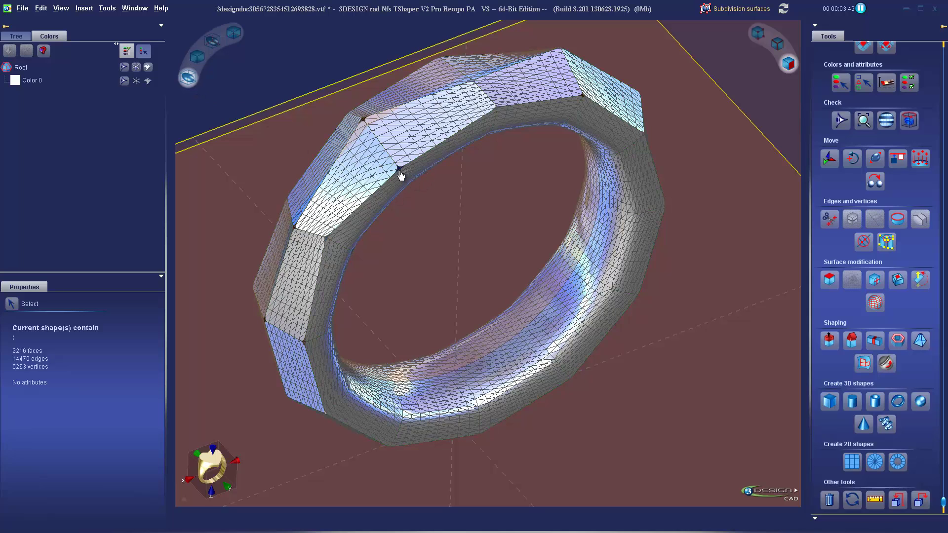
{"action": "middle_click_drag", "start_coordinate": [444, 192], "coordinate": [453, 229]}
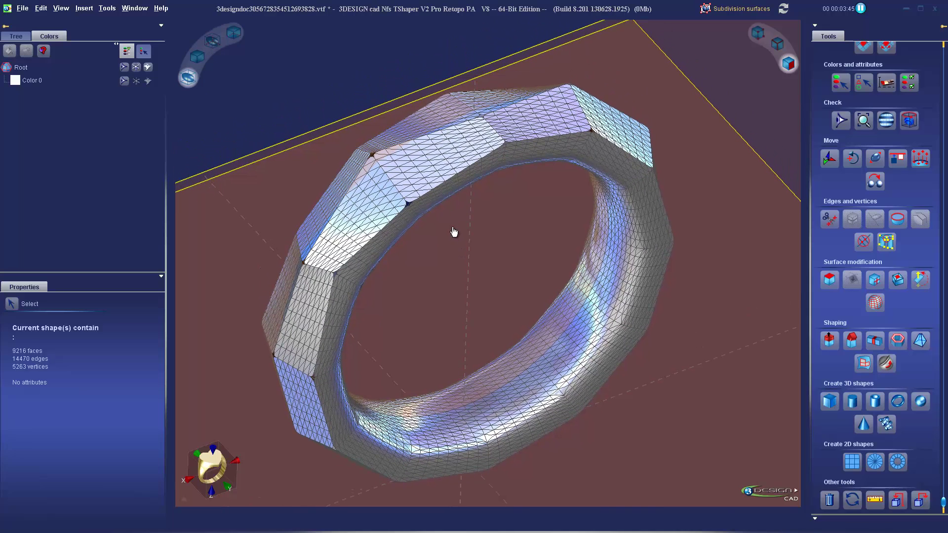
{"action": "scroll", "coordinate": [453, 232], "scroll_direction": "up", "scroll_amount": 6}
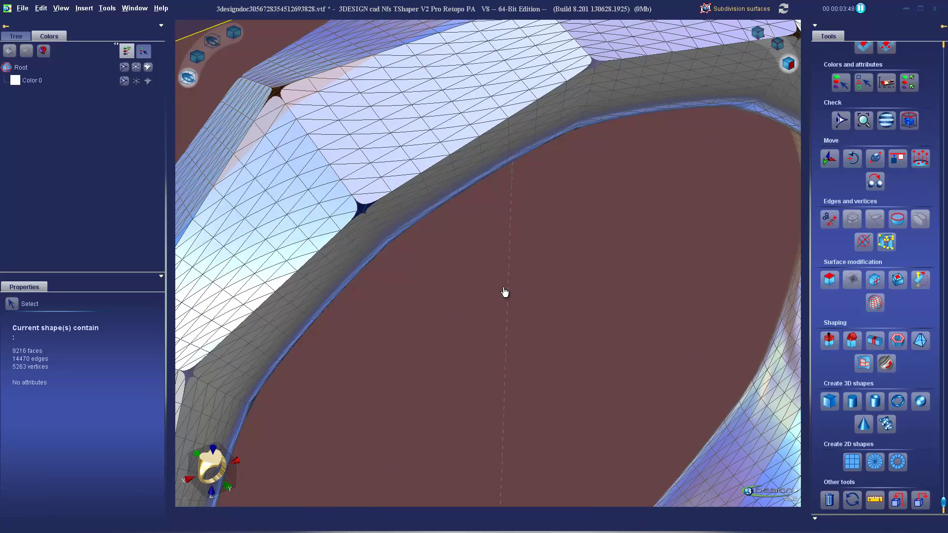
{"action": "scroll", "coordinate": [503, 292], "scroll_direction": "down", "scroll_amount": 8}
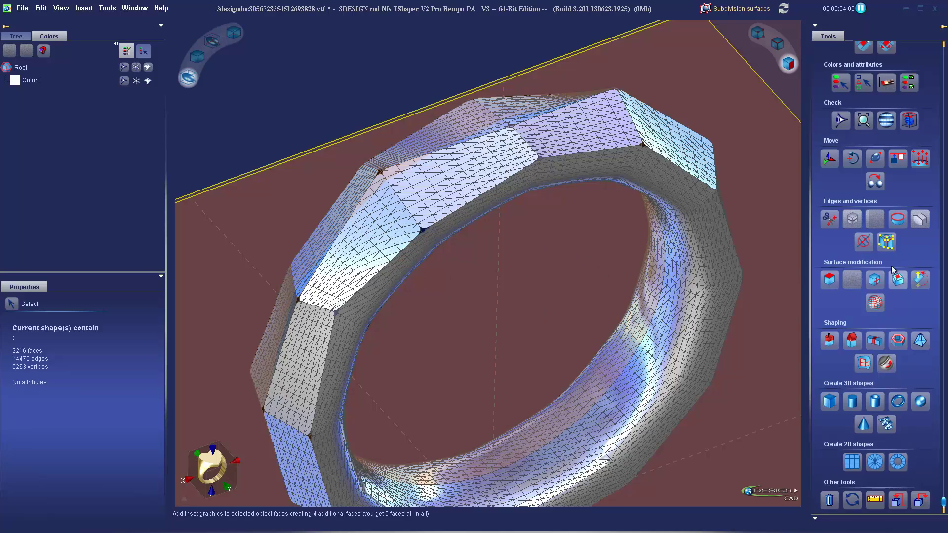
- Connect the unjoined vertices of the ring mesh, keeping the accuracy midway between Fast and Fine
{"action": "left_click", "coordinate": [887, 242]}
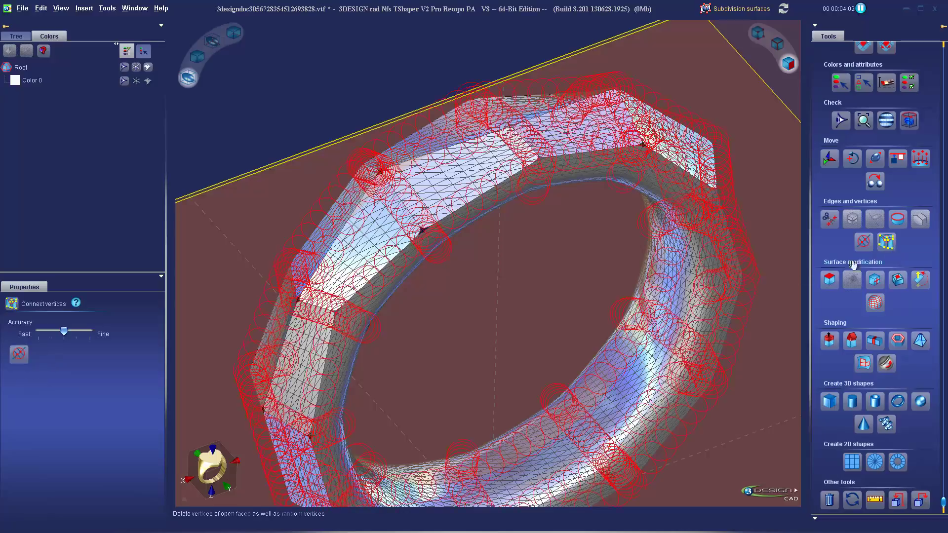
{"action": "middle_click_drag", "start_coordinate": [496, 352], "coordinate": [491, 319]}
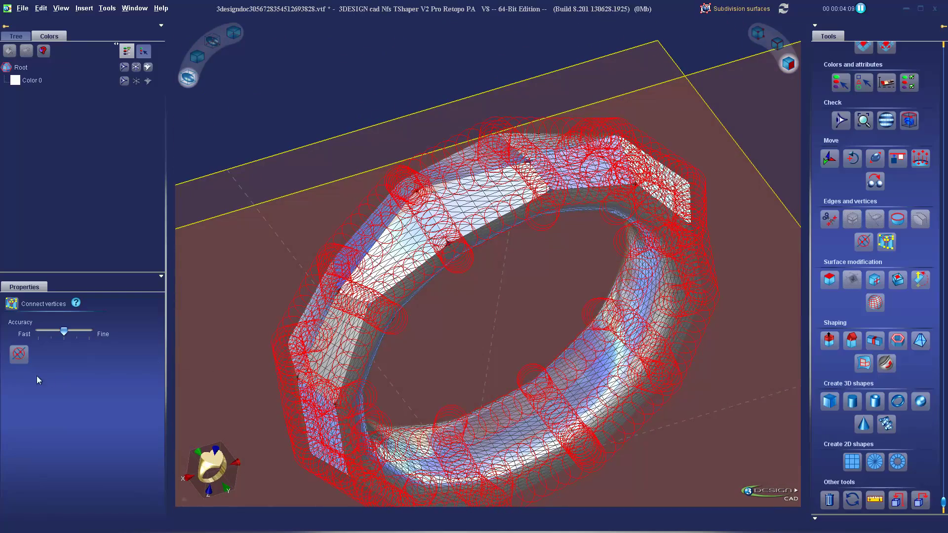
{"action": "left_click", "coordinate": [19, 355]}
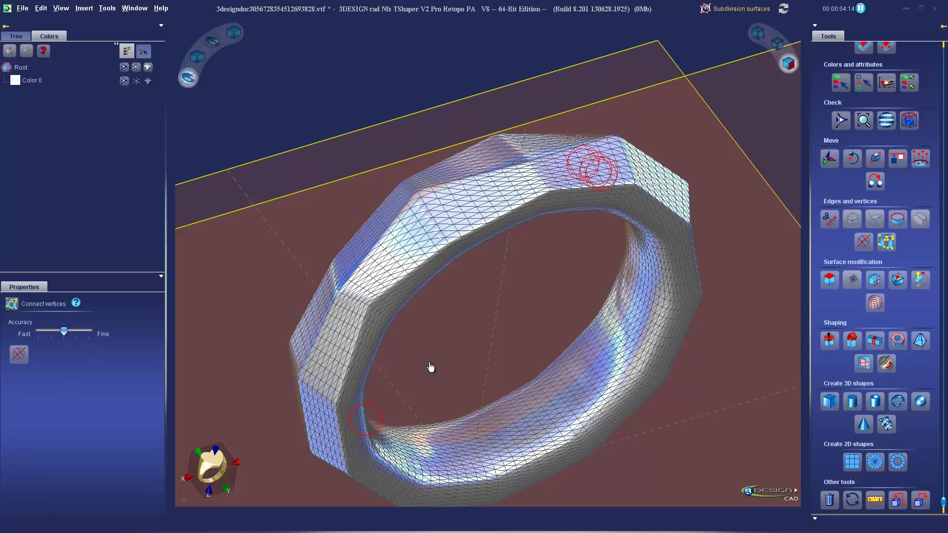
{"action": "middle_click_drag", "start_coordinate": [483, 343], "coordinate": [165, 254]}
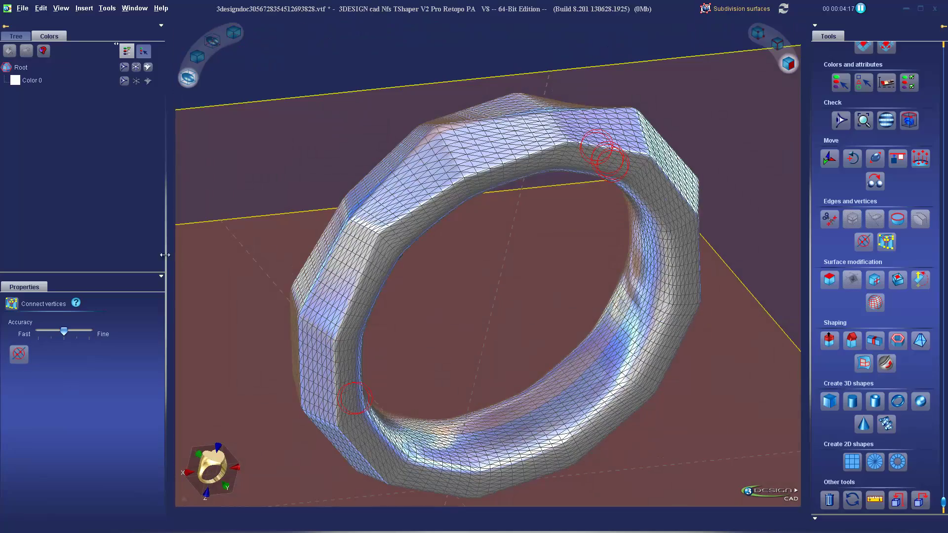
- Finish the subdivision surface editing of the ring and return to the Jeweler's bench
{"action": "scroll", "coordinate": [830, 170], "scroll_direction": "up", "scroll_amount": 5}
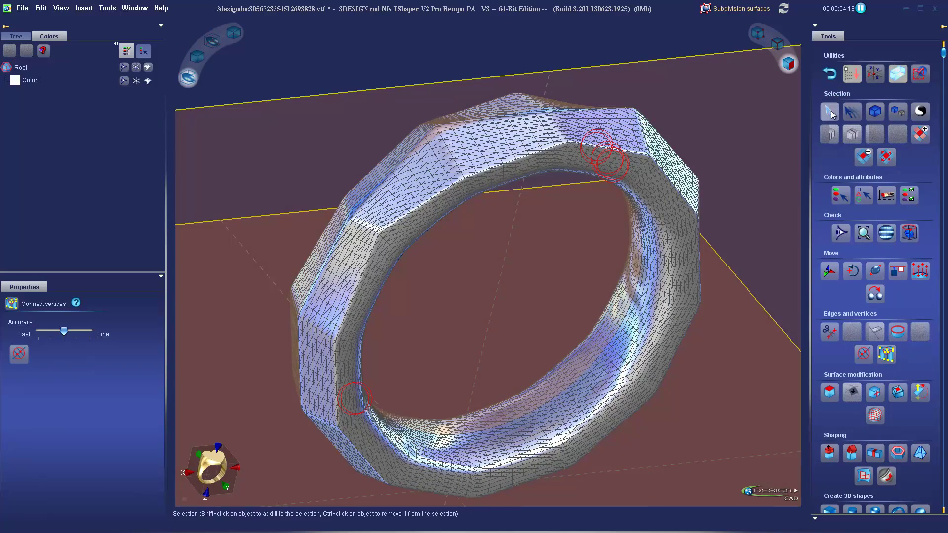
{"action": "left_click", "coordinate": [831, 110]}
{"action": "middle_click_drag", "start_coordinate": [451, 281], "coordinate": [571, 251]}
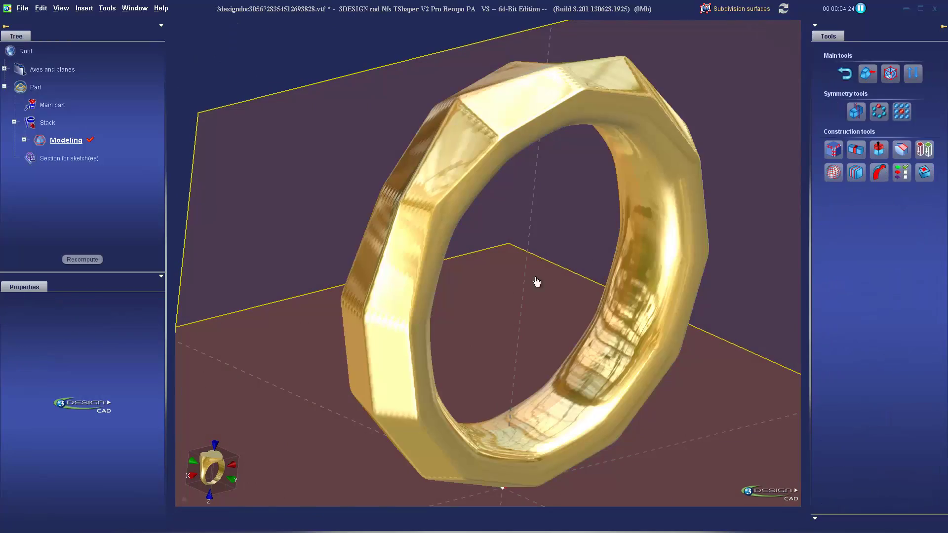
{"action": "middle_click_drag", "start_coordinate": [535, 282], "coordinate": [588, 252]}
{"action": "left_click", "coordinate": [845, 76]}
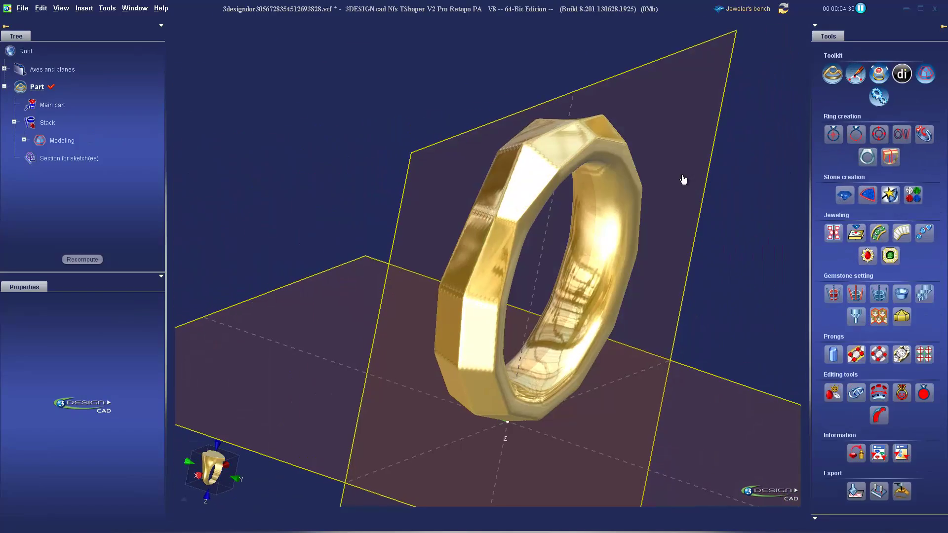
{"action": "middle_click_drag", "start_coordinate": [616, 290], "coordinate": [487, 273]}
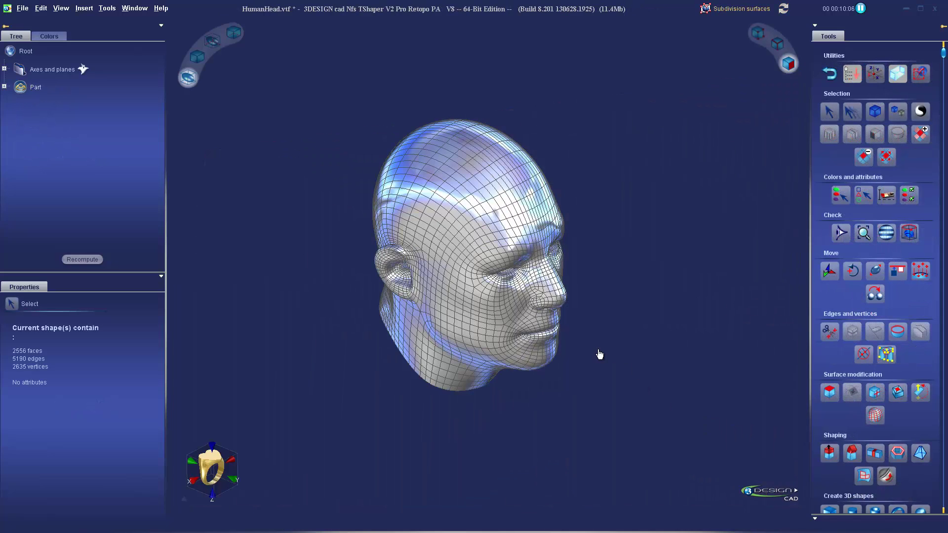
- Raise a ridge from the brow to the crown of the human head mesh using the Brush with the pointed shape and a 50 px radius
{"action": "mouse_move", "coordinate": [651, 326]}
{"action": "middle_mouse_down"}
{"action": "mouse_move", "coordinate": [593, 333]}
{"action": "mouse_move", "coordinate": [632, 292]}
{"action": "mouse_move", "coordinate": [399, 366]}
{"action": "mouse_move", "coordinate": [384, 305]}
{"action": "mouse_move", "coordinate": [501, 356]}
{"action": "mouse_move", "coordinate": [645, 342]}
{"action": "middle_mouse_up"}
{"action": "scroll", "coordinate": [624, 338], "scroll_direction": "up", "scroll_amount": 5}
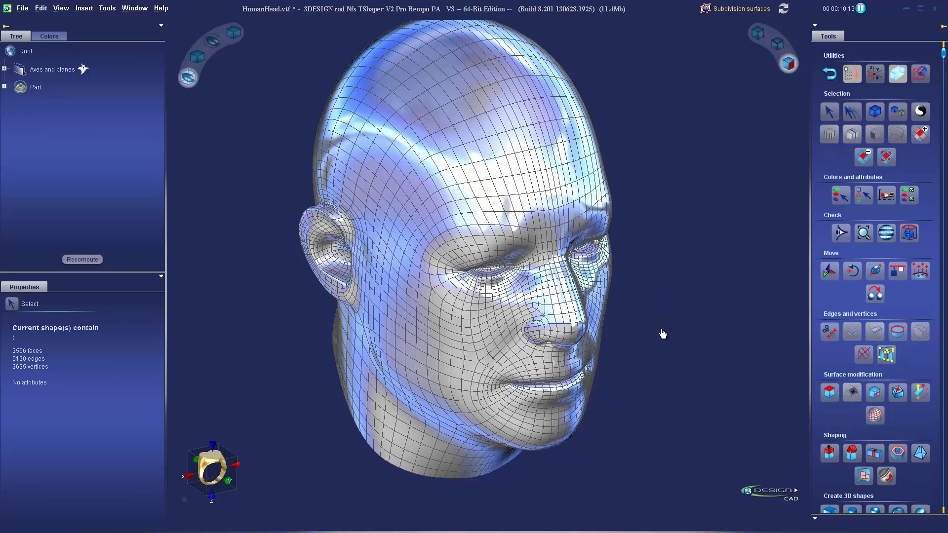
{"action": "scroll", "coordinate": [663, 334], "scroll_direction": "down", "scroll_amount": 1}
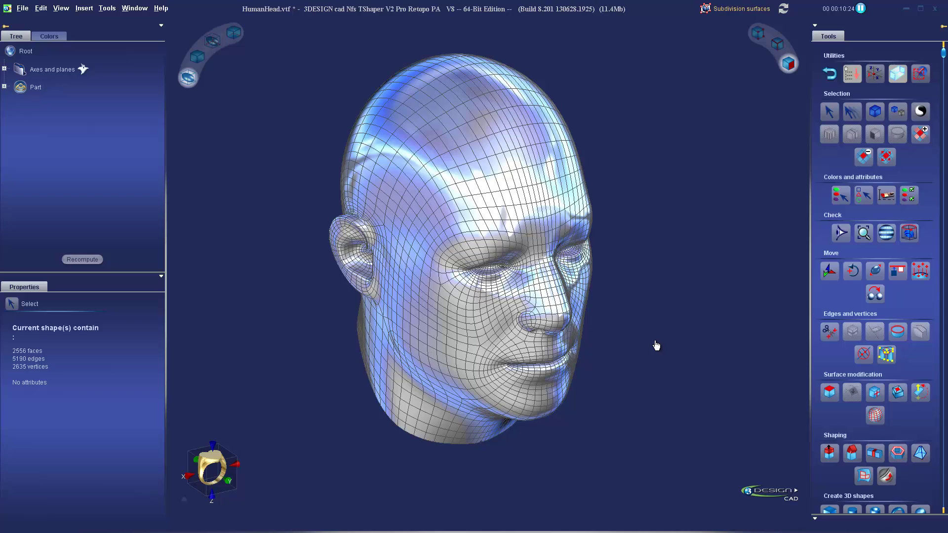
{"action": "right_click_drag", "start_coordinate": [656, 346], "coordinate": [683, 287]}
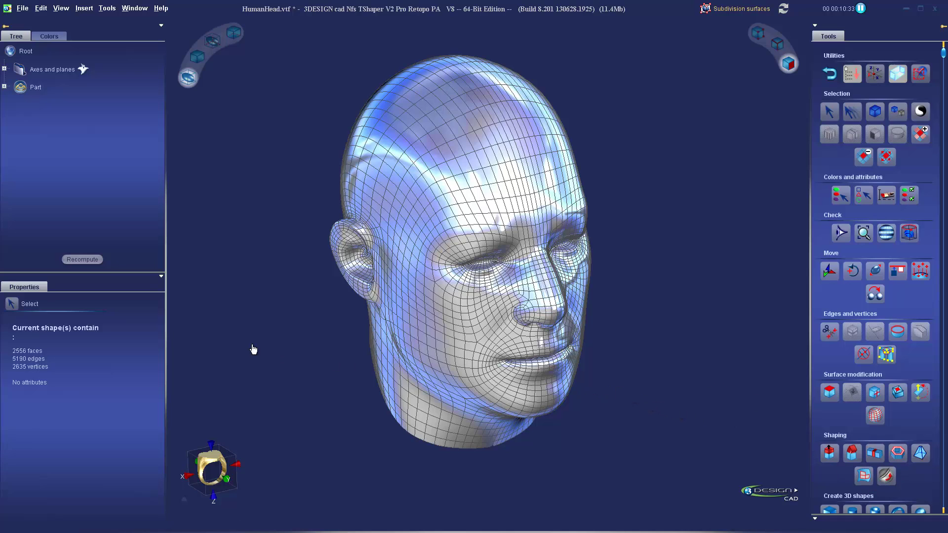
{"action": "left_click", "coordinate": [889, 477]}
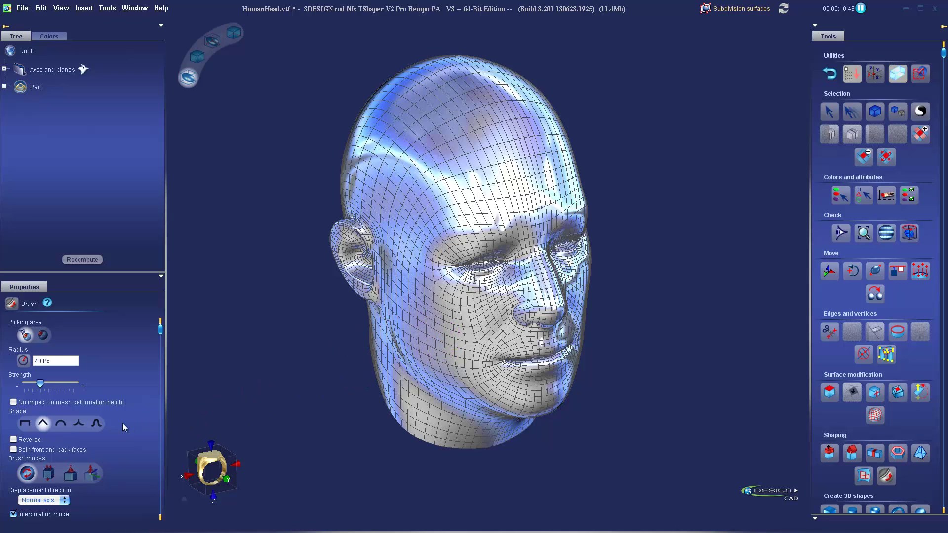
{"action": "left_click", "coordinate": [46, 425]}
{"action": "scroll", "coordinate": [428, 283], "scroll_direction": "down", "scroll_amount": 1, "text": "ctrl"}
{"action": "scroll", "coordinate": [429, 284], "scroll_direction": "up", "scroll_amount": 3, "text": "ctrl"}
{"action": "scroll", "coordinate": [428, 283], "scroll_direction": "up", "scroll_amount": 2, "text": "ctrl"}
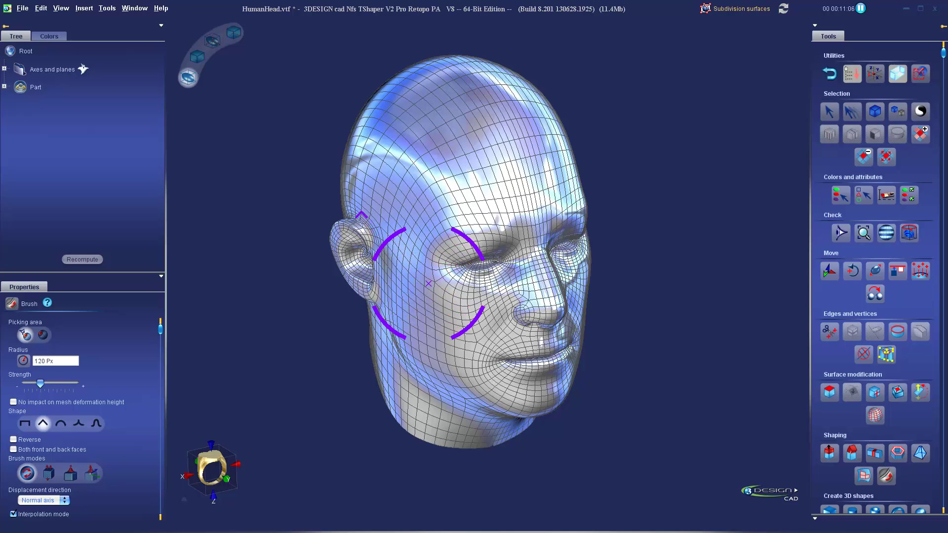
{"action": "scroll", "coordinate": [429, 284], "scroll_direction": "down", "scroll_amount": 3, "text": "ctrl"}
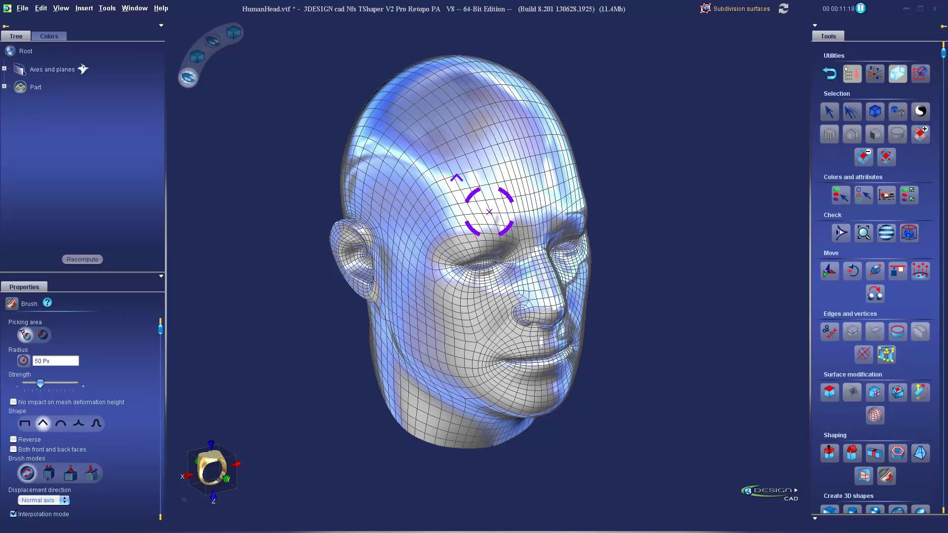
{"action": "mouse_move", "coordinate": [490, 192]}
{"action": "left_mouse_down"}
{"action": "mouse_move", "coordinate": [460, 138]}
{"action": "mouse_move", "coordinate": [402, 85]}
{"action": "left_mouse_up"}
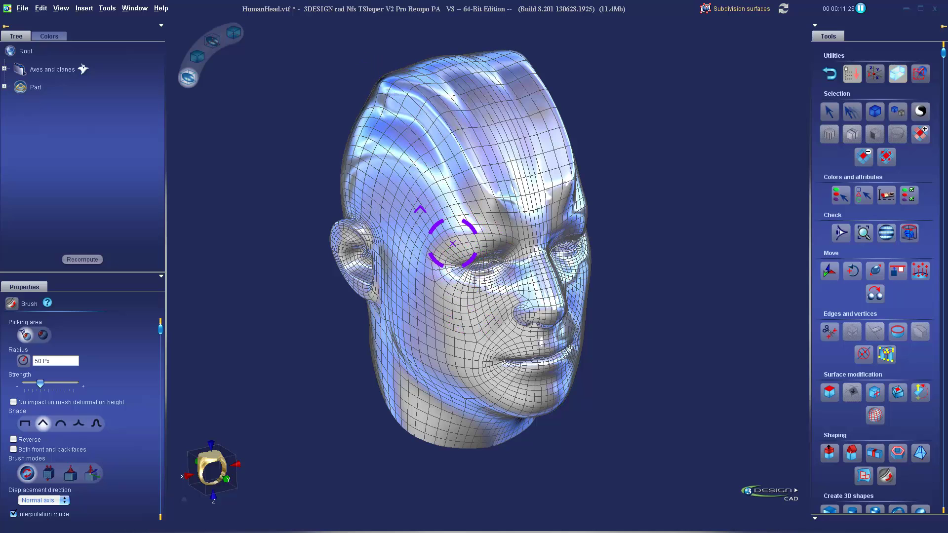
- Raise a second ridge from the outer brow back along the side of the head with a 30 px brush radius
{"action": "scroll", "coordinate": [454, 237], "scroll_direction": "down", "scroll_amount": 2}
{"action": "left_click_drag", "start_coordinate": [455, 237], "coordinate": [381, 143]}
{"action": "mouse_move", "coordinate": [693, 302]}
{"action": "right_mouse_down"}
{"action": "mouse_move", "coordinate": [638, 311]}
{"action": "mouse_move", "coordinate": [645, 228]}
{"action": "mouse_move", "coordinate": [536, 315]}
{"action": "mouse_move", "coordinate": [355, 339]}
{"action": "mouse_move", "coordinate": [444, 316]}
{"action": "mouse_move", "coordinate": [493, 317]}
{"action": "mouse_move", "coordinate": [442, 321]}
{"action": "right_mouse_up"}
{"action": "scroll", "coordinate": [442, 321], "scroll_direction": "up", "scroll_amount": 2}
{"action": "scroll", "coordinate": [515, 332], "scroll_direction": "down", "scroll_amount": 3}
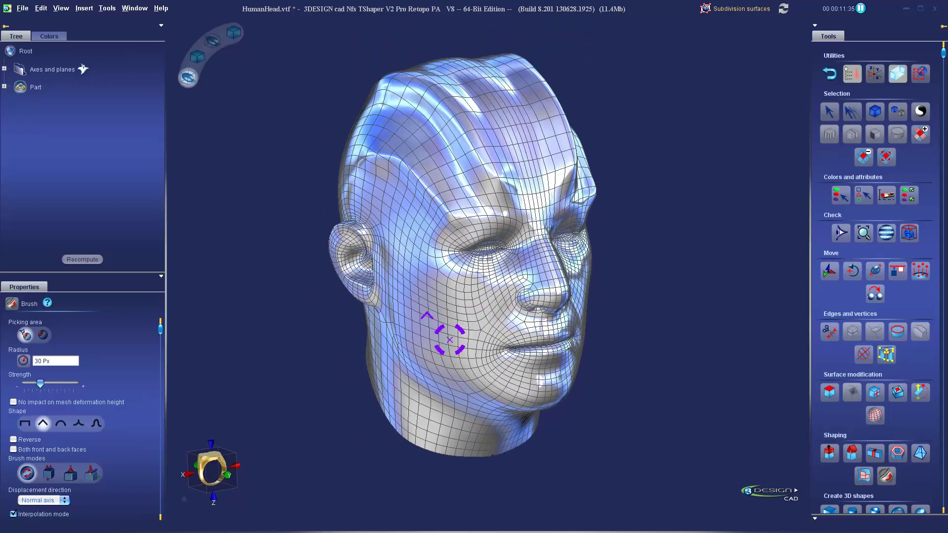
- Carve a groove into the temple above the ear with the 30 px pointed brush
{"action": "scroll", "coordinate": [443, 335], "scroll_direction": "up", "scroll_amount": 3}
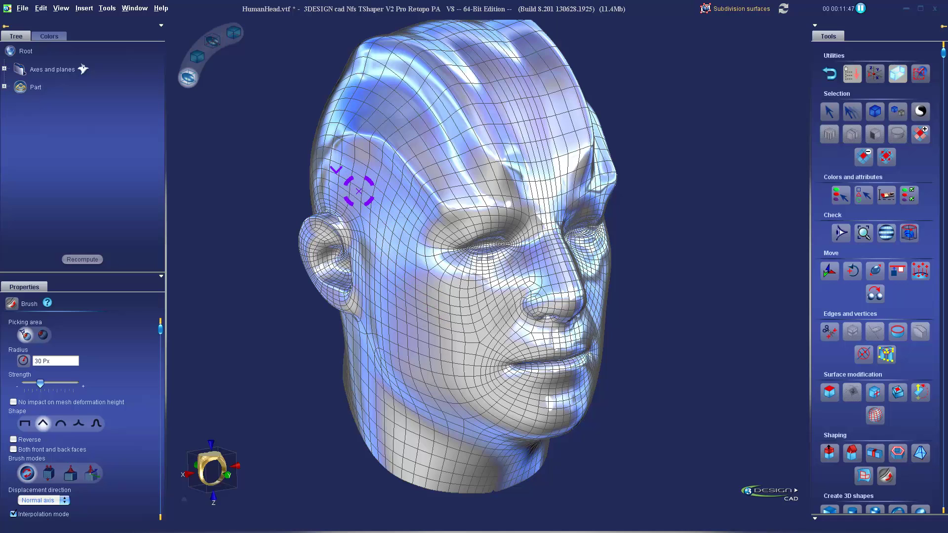
{"action": "left_click_drag", "start_coordinate": [342, 167], "coordinate": [392, 207]}
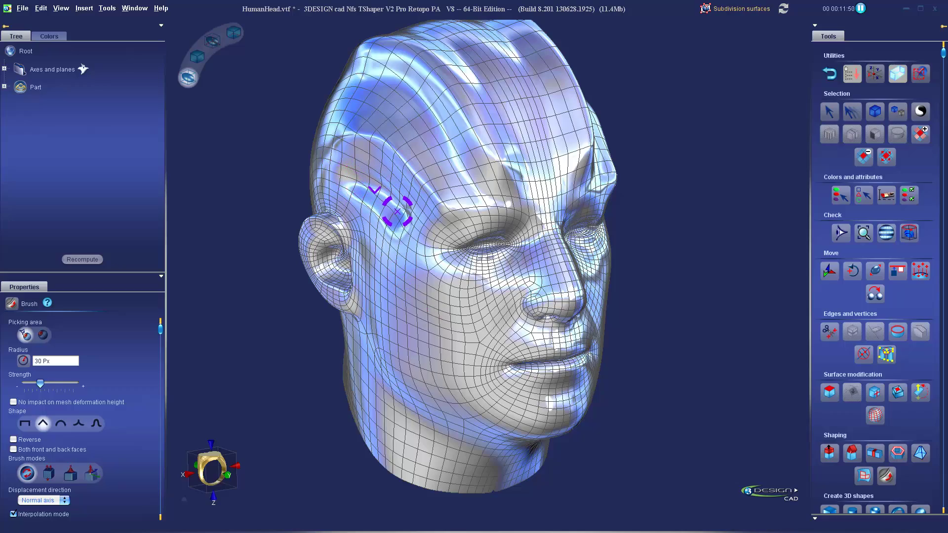
{"action": "right_click_drag", "start_coordinate": [649, 289], "coordinate": [532, 293]}
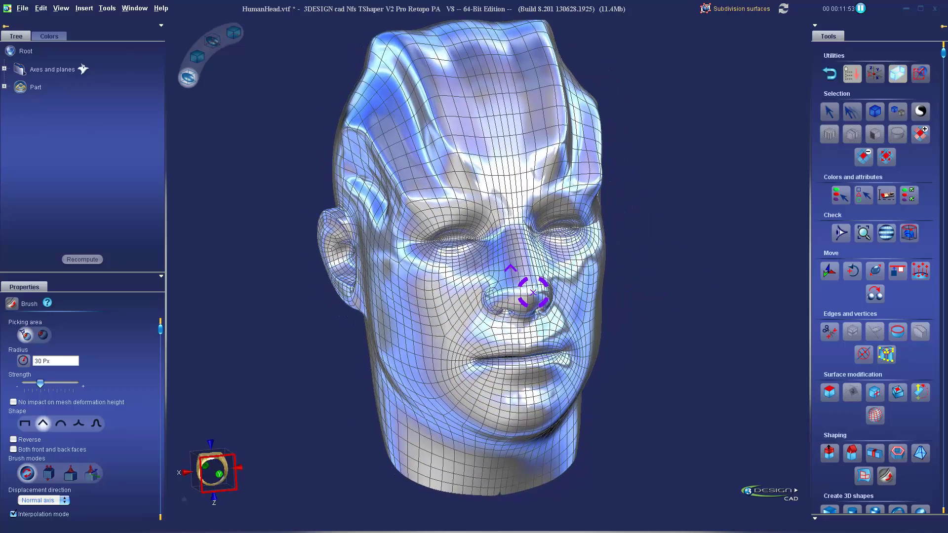
- Switch to the second brush mode with the rounded shape and a 50 px radius, and brush a short stroke on the cheek near the jaw
{"action": "left_click", "coordinate": [51, 478]}
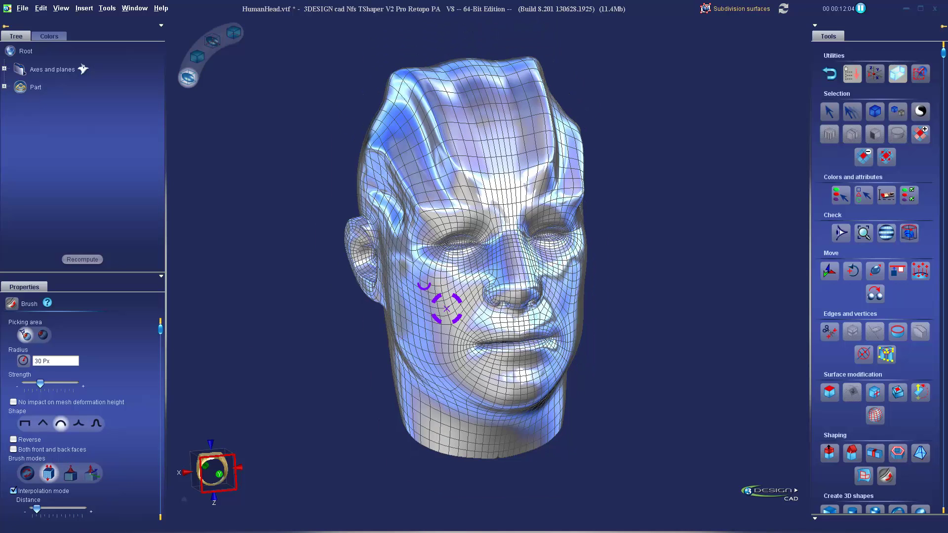
{"action": "scroll", "coordinate": [447, 309], "scroll_direction": "up", "scroll_amount": 2}
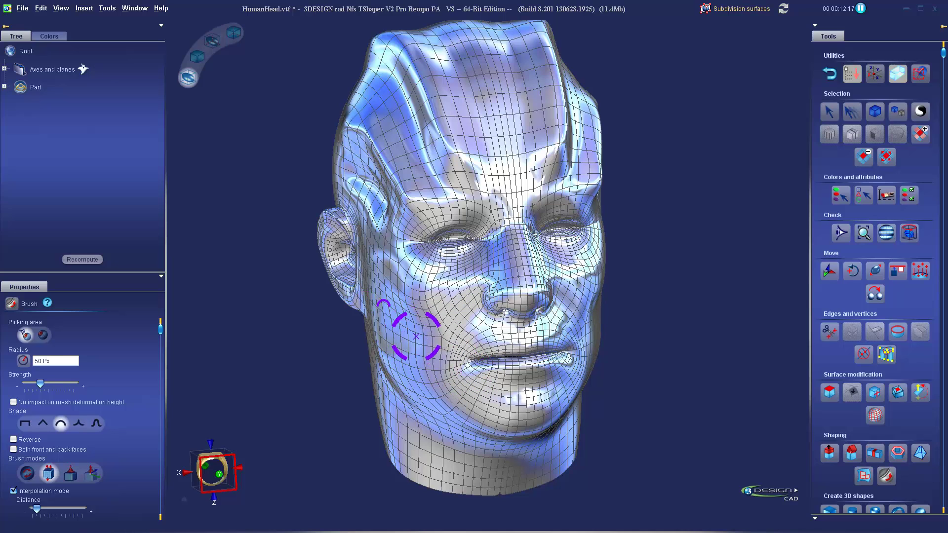
{"action": "mouse_move", "coordinate": [409, 344]}
{"action": "left_mouse_down"}
{"action": "mouse_move", "coordinate": [398, 346]}
{"action": "mouse_move", "coordinate": [390, 316]}
{"action": "left_mouse_up"}
{"action": "mouse_move", "coordinate": [652, 306]}
{"action": "right_mouse_down"}
{"action": "mouse_move", "coordinate": [621, 324]}
{"action": "mouse_move", "coordinate": [647, 281]}
{"action": "mouse_move", "coordinate": [636, 318]}
{"action": "mouse_move", "coordinate": [662, 325]}
{"action": "mouse_move", "coordinate": [568, 341]}
{"action": "right_mouse_up"}
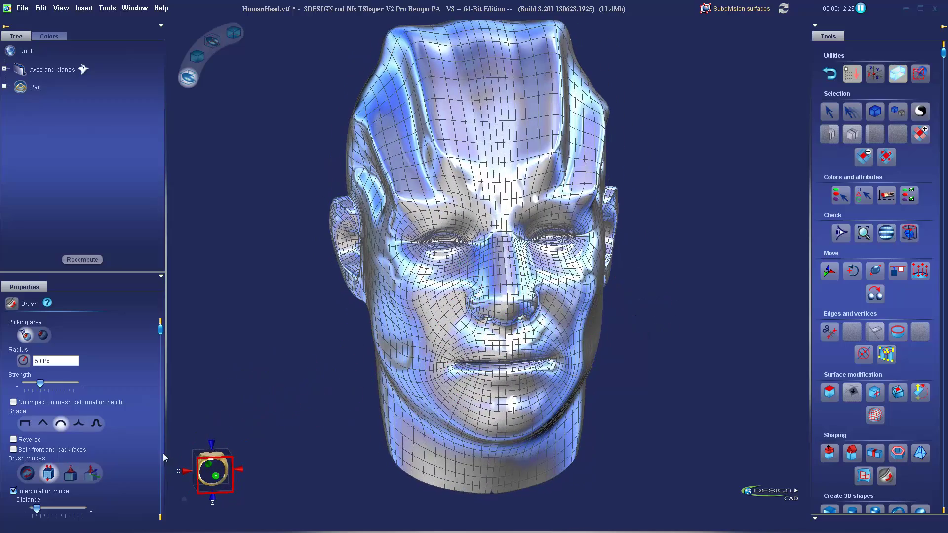
- Switch to the third brush mode with the pointed shape and a 50 px radius, and brush a short stroke on the cheek beside the nose
{"action": "left_click", "coordinate": [75, 475]}
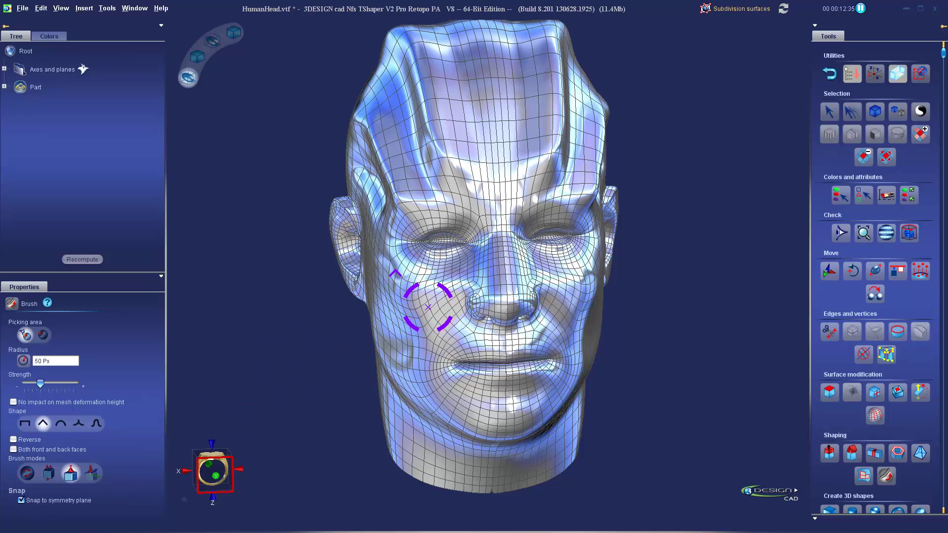
{"action": "left_click_drag", "start_coordinate": [427, 306], "coordinate": [417, 310]}
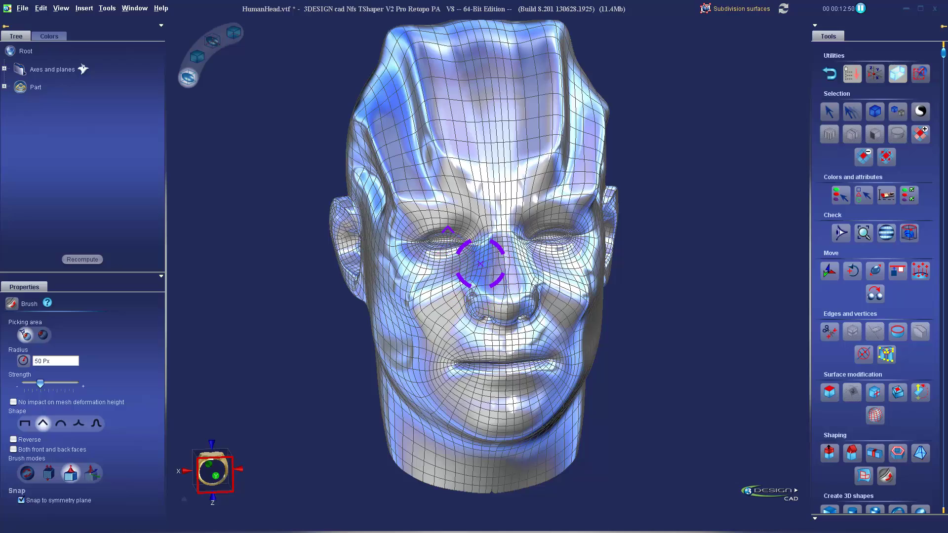
{"action": "mouse_move", "coordinate": [487, 392]}
{"action": "right_mouse_down"}
{"action": "mouse_move", "coordinate": [606, 362]}
{"action": "mouse_move", "coordinate": [488, 327]}
{"action": "right_mouse_up"}
{"action": "scroll", "coordinate": [514, 361], "scroll_direction": "up", "scroll_amount": 5}
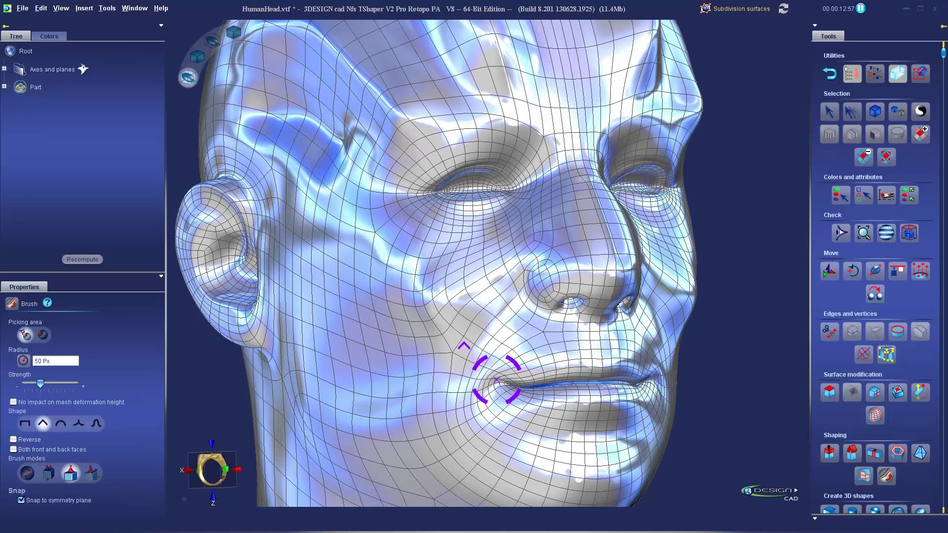
{"action": "scroll", "coordinate": [563, 381], "scroll_direction": "down", "scroll_amount": 5}
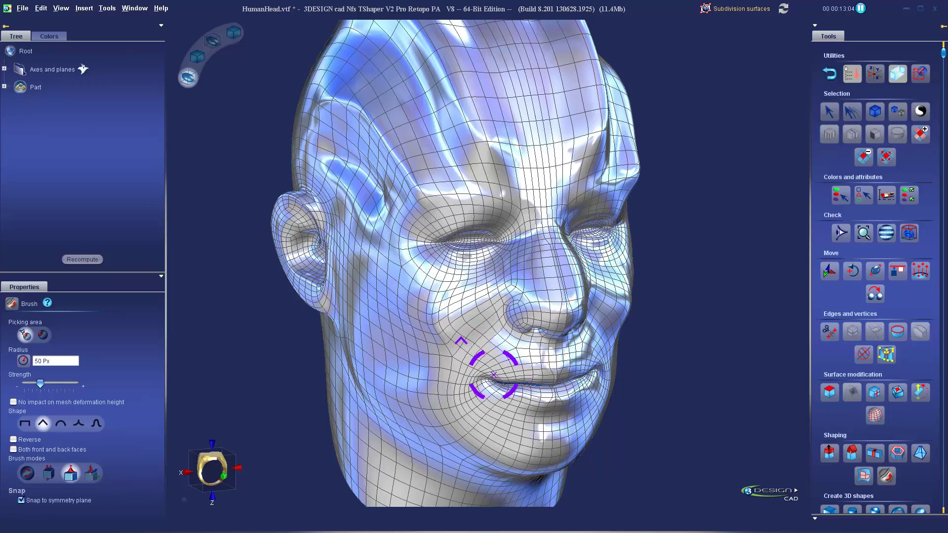
{"action": "mouse_move", "coordinate": [393, 307]}
{"action": "right_mouse_down"}
{"action": "mouse_move", "coordinate": [364, 288]}
{"action": "mouse_move", "coordinate": [592, 300]}
{"action": "mouse_move", "coordinate": [663, 288]}
{"action": "mouse_move", "coordinate": [454, 313]}
{"action": "right_mouse_up"}
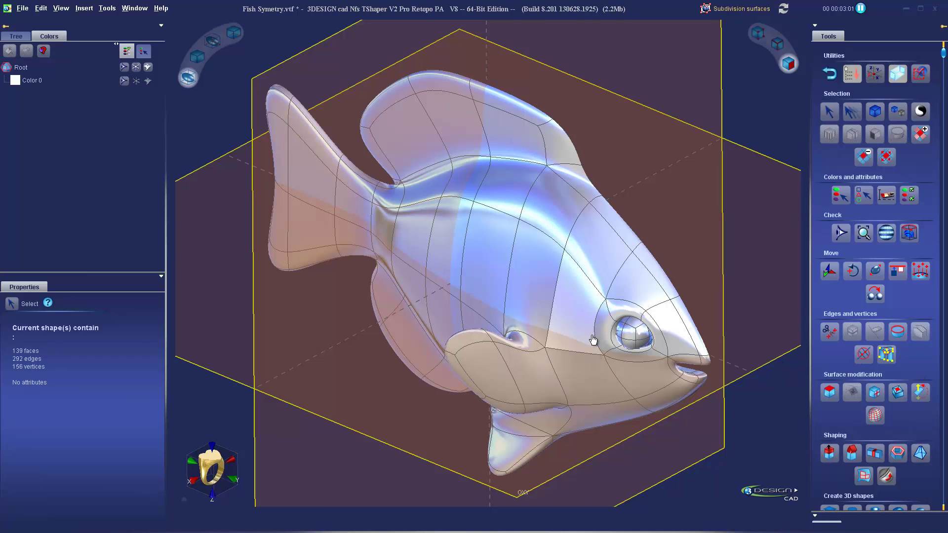
- Paint-select faces across the fish's flank, dorsal fin and tail, and clear the selection
{"action": "left_click", "coordinate": [852, 113]}
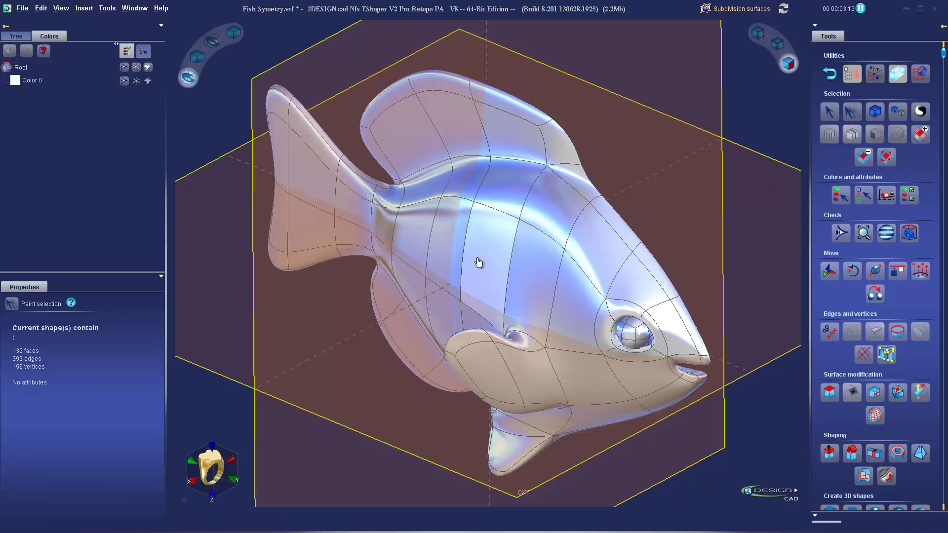
{"action": "mouse_move", "coordinate": [511, 198]}
{"action": "left_mouse_down"}
{"action": "mouse_move", "coordinate": [474, 208]}
{"action": "mouse_move", "coordinate": [487, 250]}
{"action": "mouse_move", "coordinate": [555, 258]}
{"action": "mouse_move", "coordinate": [590, 251]}
{"action": "mouse_move", "coordinate": [568, 163]}
{"action": "mouse_move", "coordinate": [499, 106]}
{"action": "mouse_move", "coordinate": [424, 122]}
{"action": "mouse_move", "coordinate": [413, 236]}
{"action": "mouse_move", "coordinate": [370, 218]}
{"action": "mouse_move", "coordinate": [331, 168]}
{"action": "mouse_move", "coordinate": [339, 239]}
{"action": "mouse_move", "coordinate": [477, 324]}
{"action": "left_mouse_up"}
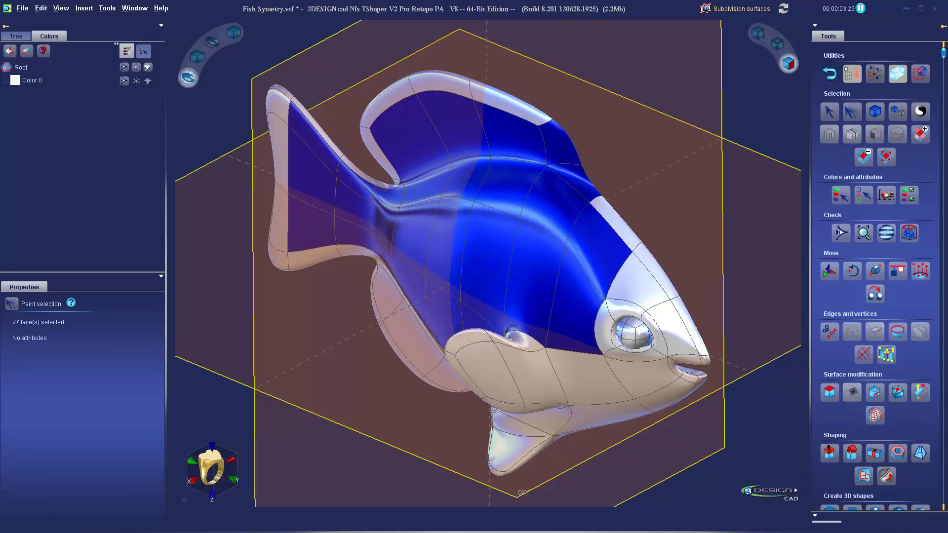
{"action": "left_click", "coordinate": [672, 217]}
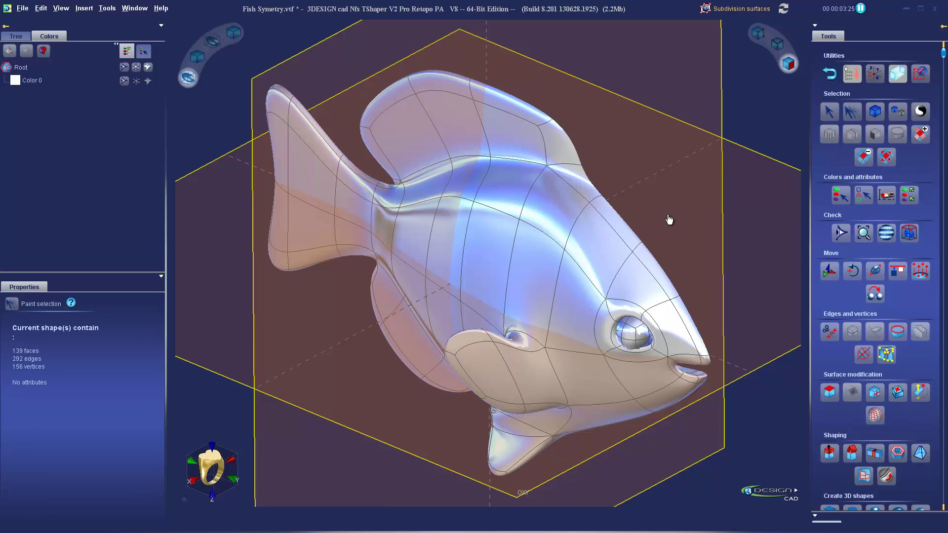
- Paint-select the fish's upper flank faces from the tail base to the eye, and remove the two rearmost faces from the selection
{"action": "left_click_drag", "start_coordinate": [461, 197], "coordinate": [514, 201]}
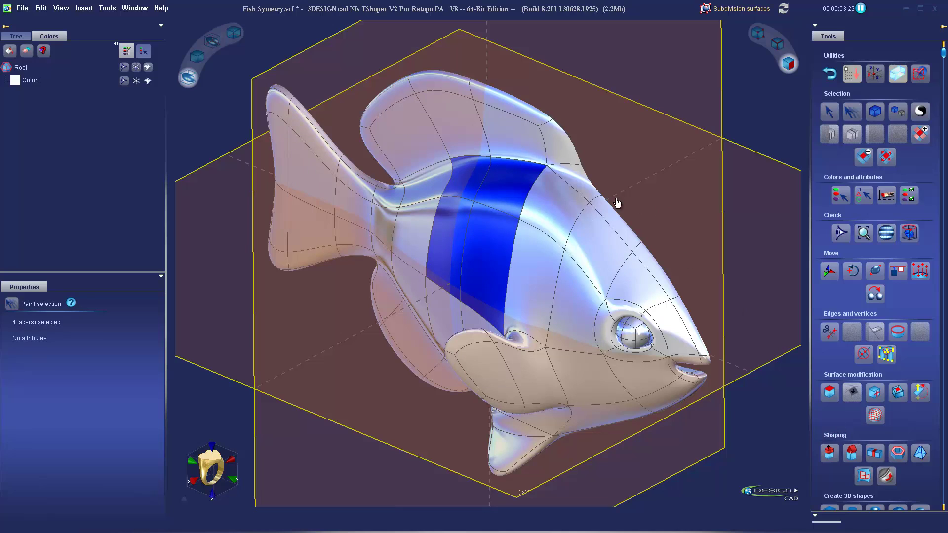
{"action": "mouse_move", "coordinate": [583, 220]}
{"action": "left_mouse_down"}
{"action": "mouse_move", "coordinate": [538, 309]}
{"action": "mouse_move", "coordinate": [591, 244]}
{"action": "left_mouse_up"}
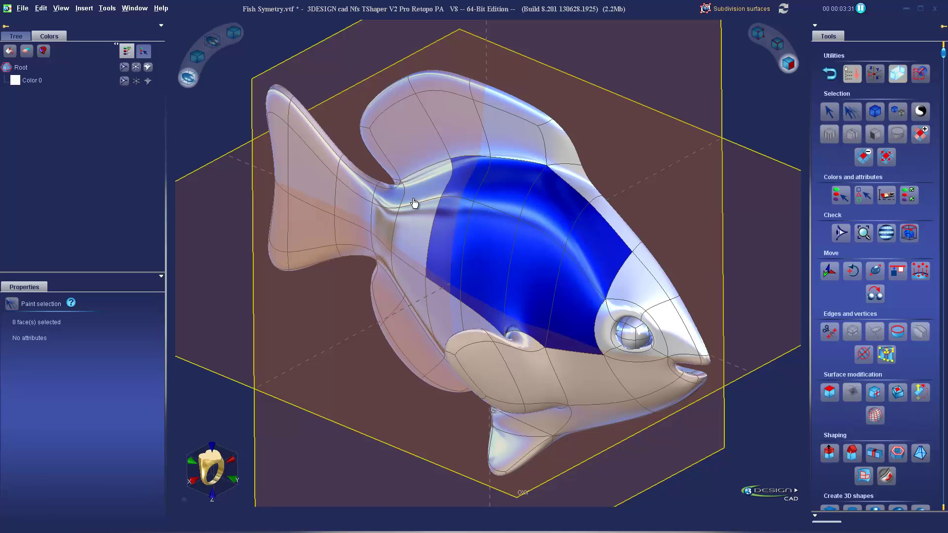
{"action": "left_click", "coordinate": [427, 216]}
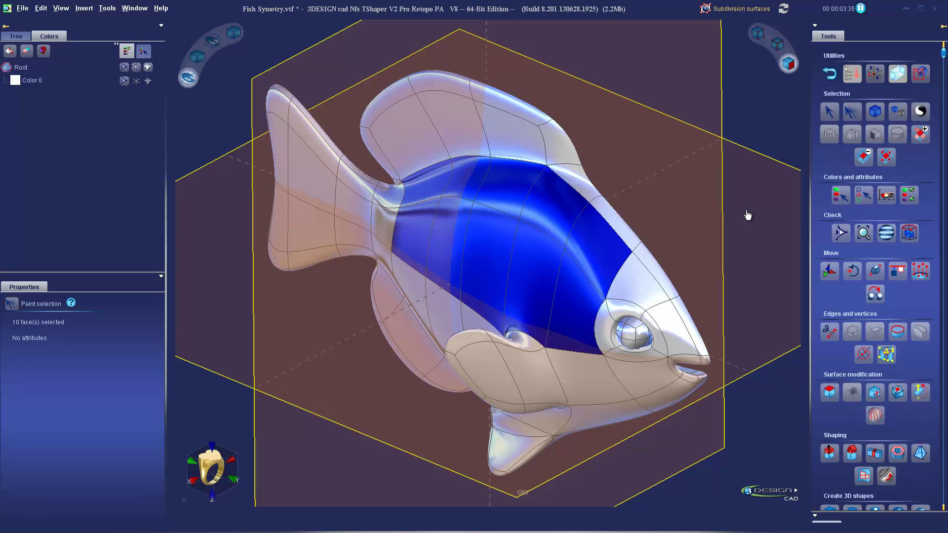
{"action": "left_click_drag", "start_coordinate": [434, 187], "coordinate": [422, 231]}
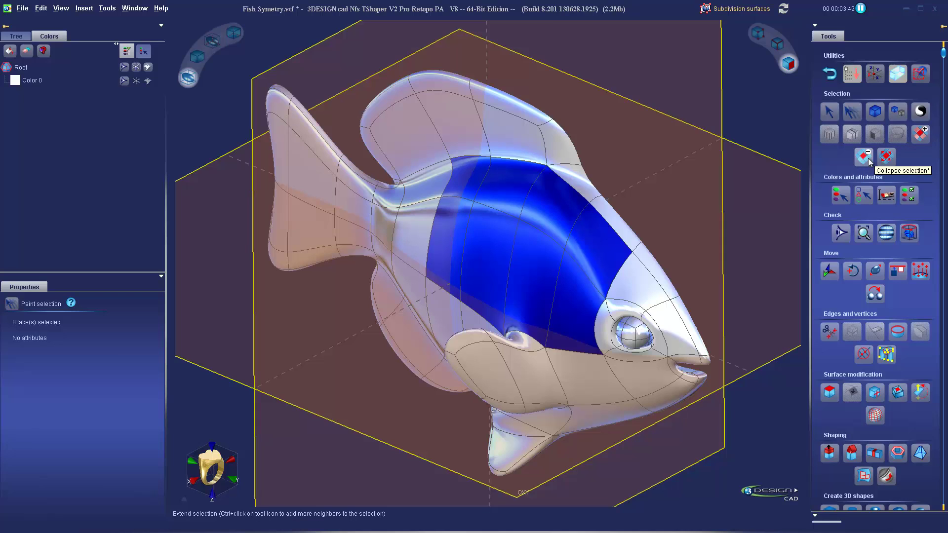
- Extend the flank face selection to its neighbours and collapse it, first once, and again with three extensions and four collapses
{"action": "left_click", "coordinate": [916, 139]}
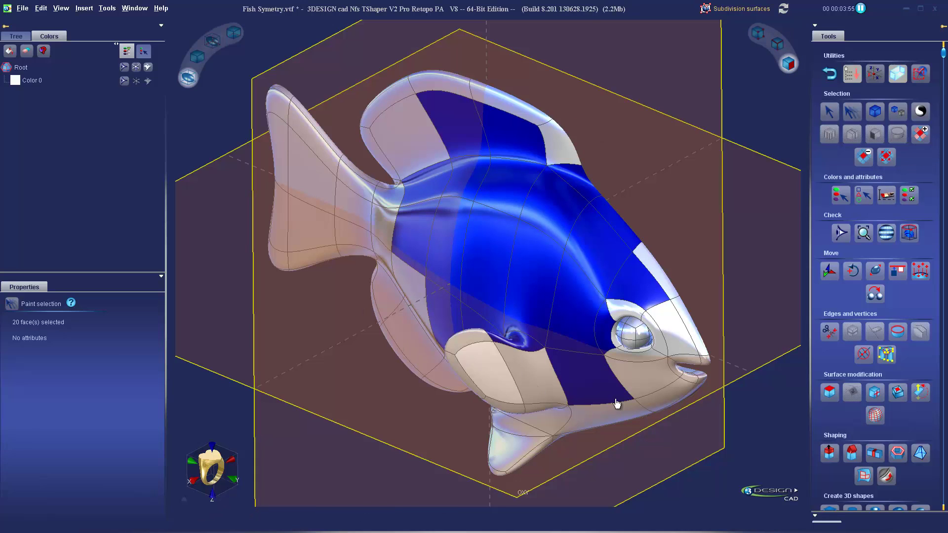
{"action": "left_click", "coordinate": [862, 159]}
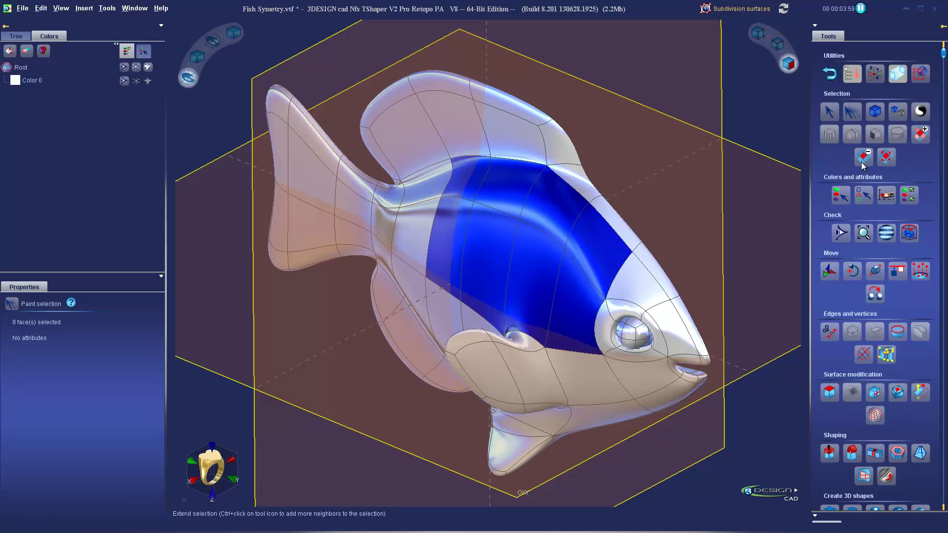
{"action": "left_click", "coordinate": [919, 138]}
{"action": "left_click", "coordinate": [920, 139]}
{"action": "left_click", "coordinate": [920, 138]}
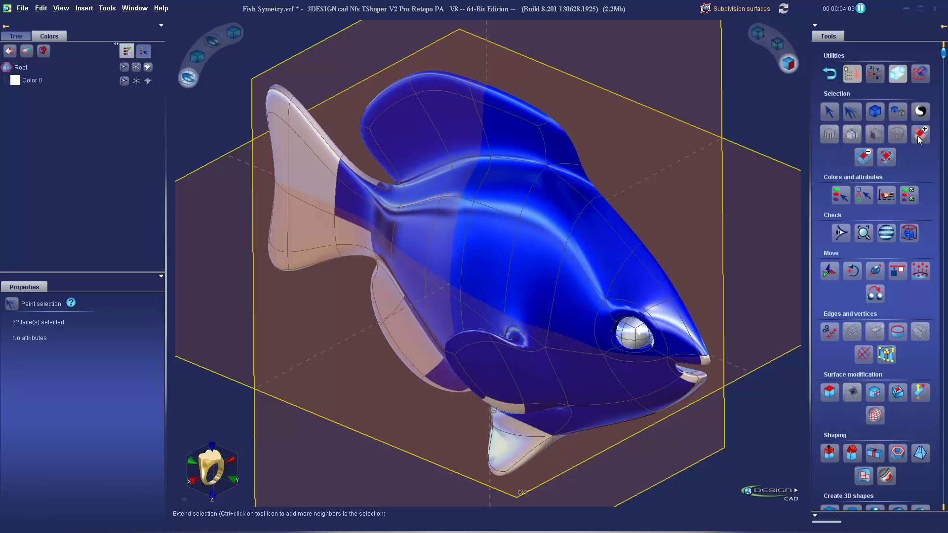
{"action": "left_click", "coordinate": [863, 158]}
{"action": "left_click", "coordinate": [864, 158]}
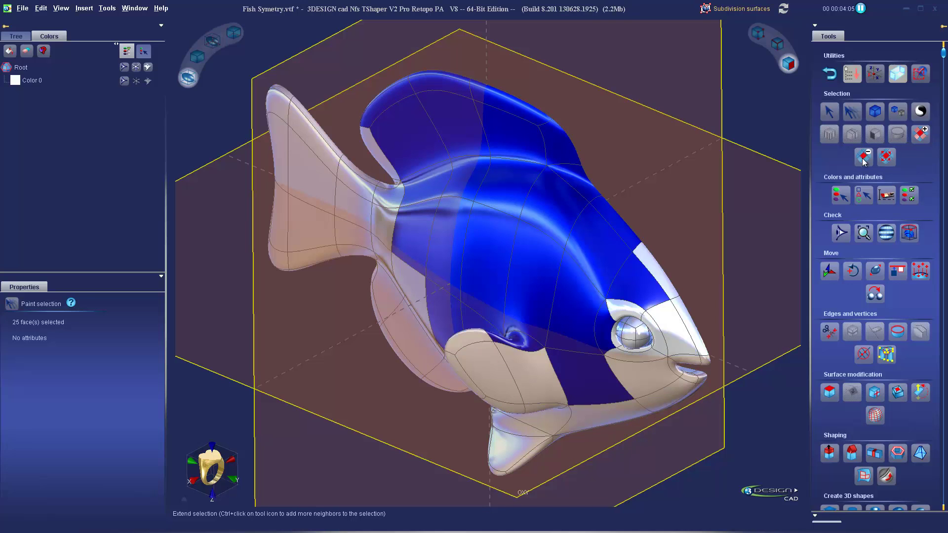
{"action": "left_click", "coordinate": [864, 158]}
{"action": "left_click", "coordinate": [864, 158]}
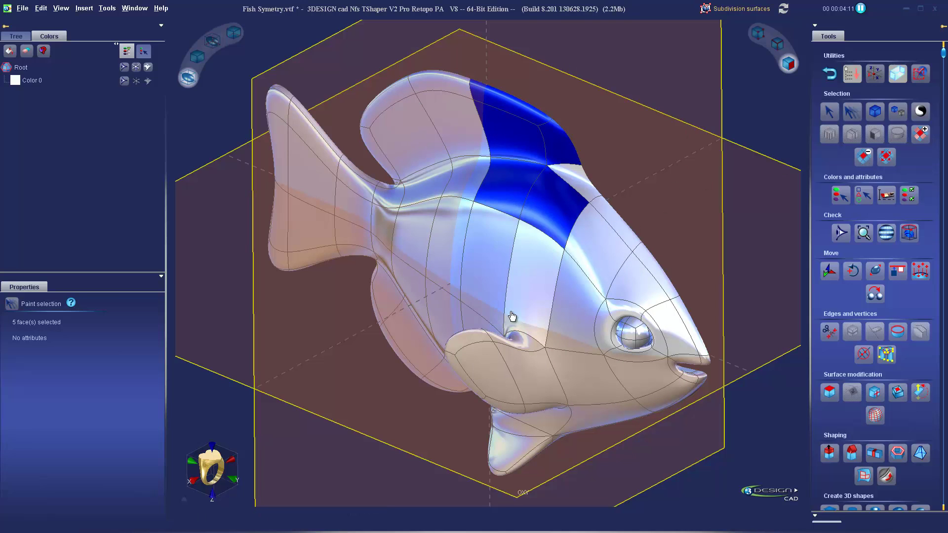
- Select a single flank face above the pectoral fin and start the Face loop selection from it
{"action": "right_click_drag", "start_coordinate": [512, 316], "coordinate": [512, 231]}
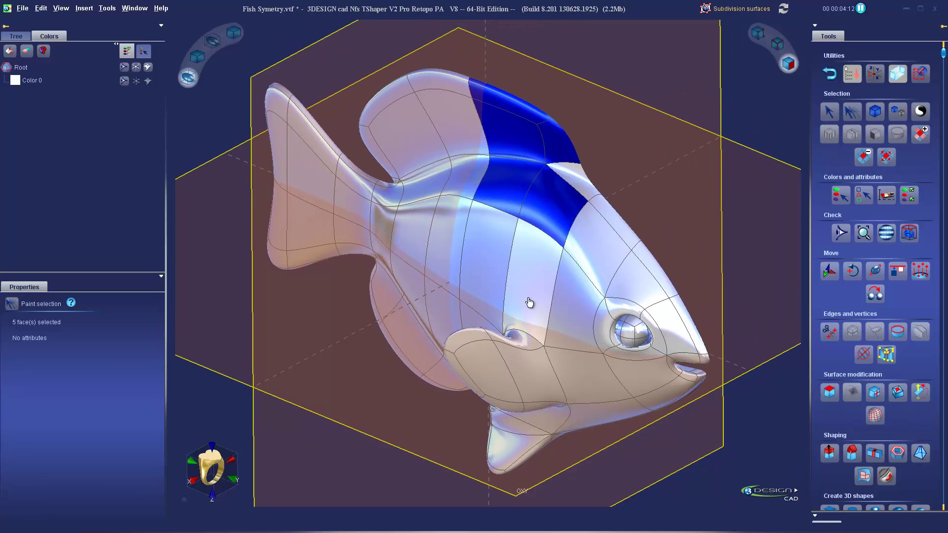
{"action": "left_click", "coordinate": [512, 231]}
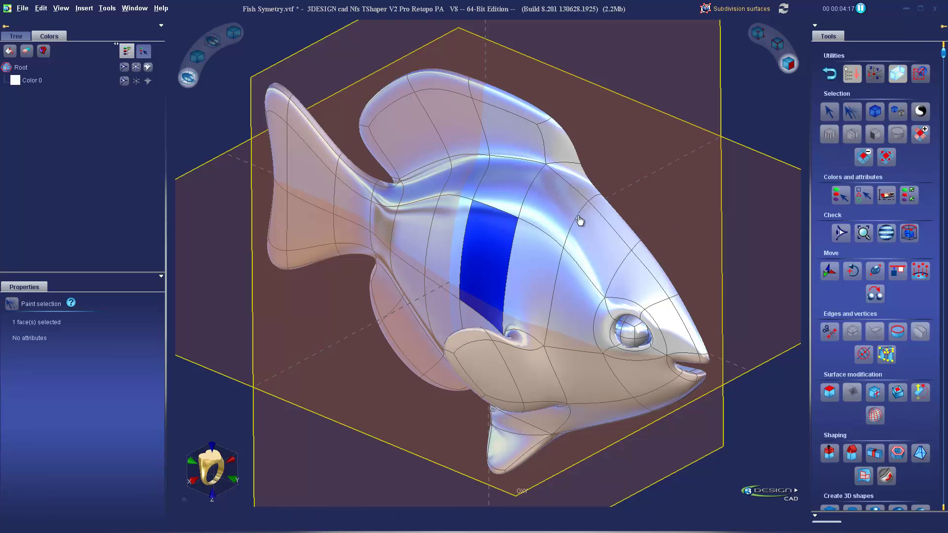
{"action": "left_click", "coordinate": [887, 158]}
{"action": "left_click", "coordinate": [460, 227]}
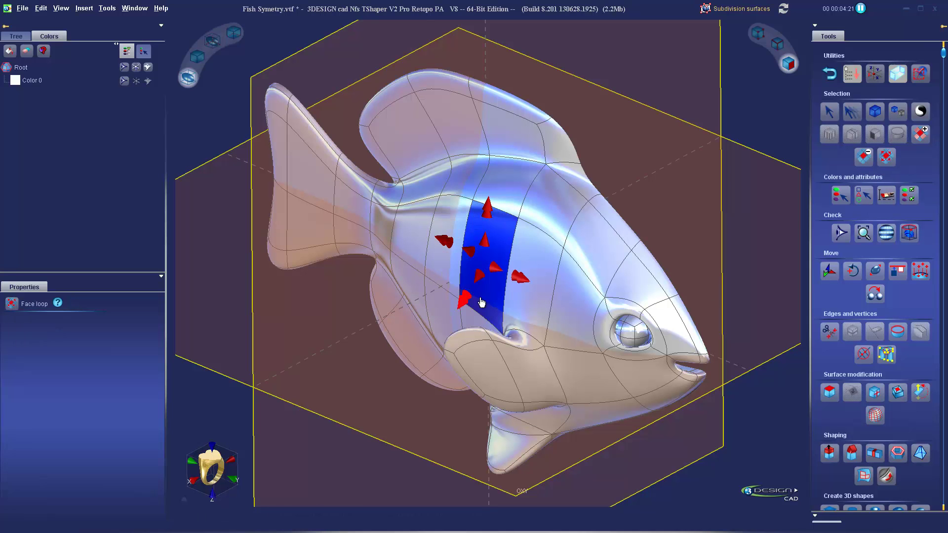
{"action": "scroll", "coordinate": [488, 247], "scroll_direction": "up", "scroll_amount": 5}
{"action": "right_click_drag", "start_coordinate": [494, 247], "coordinate": [622, 284]}
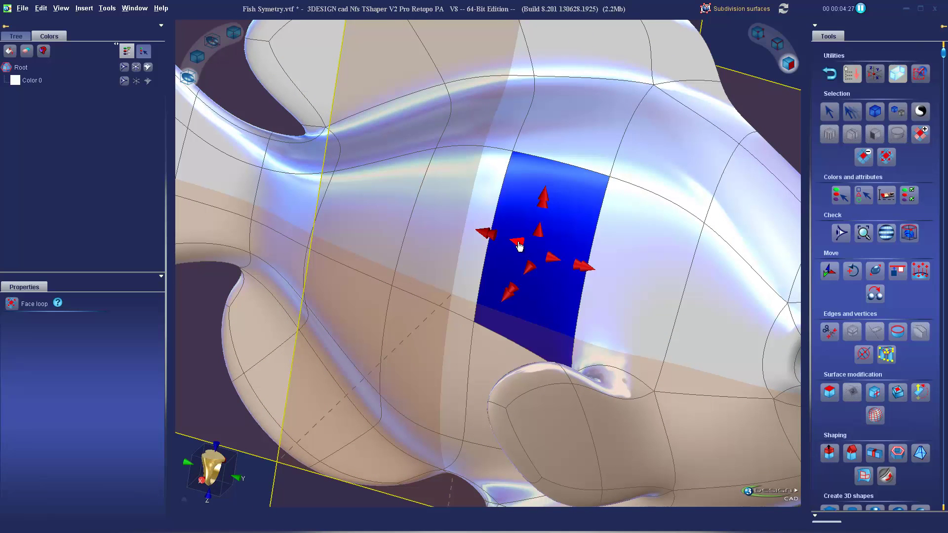
- Extend the face loop along the flank one face at a time, towards the tail and towards the eye
{"action": "left_click", "coordinate": [517, 245]}
{"action": "left_click", "coordinate": [516, 242]}
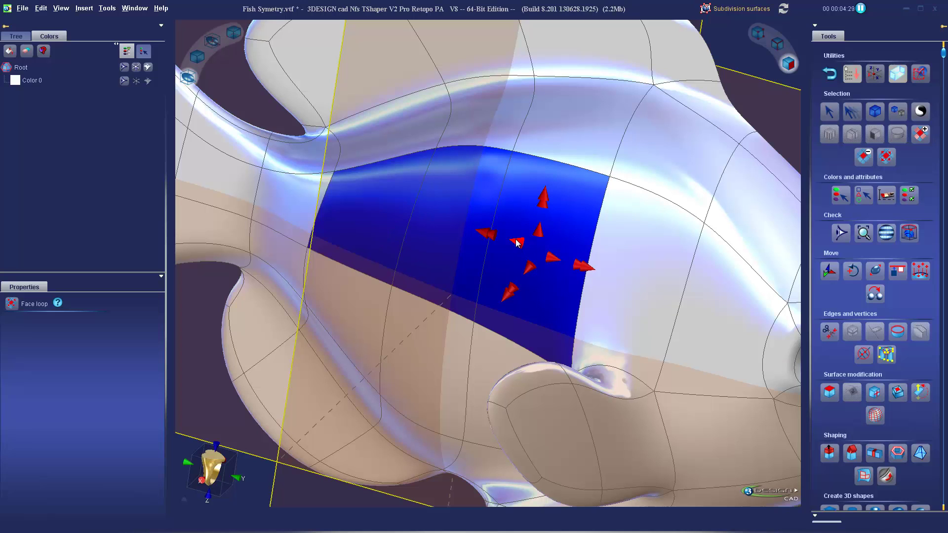
{"action": "left_click", "coordinate": [516, 244]}
{"action": "left_click", "coordinate": [551, 267]}
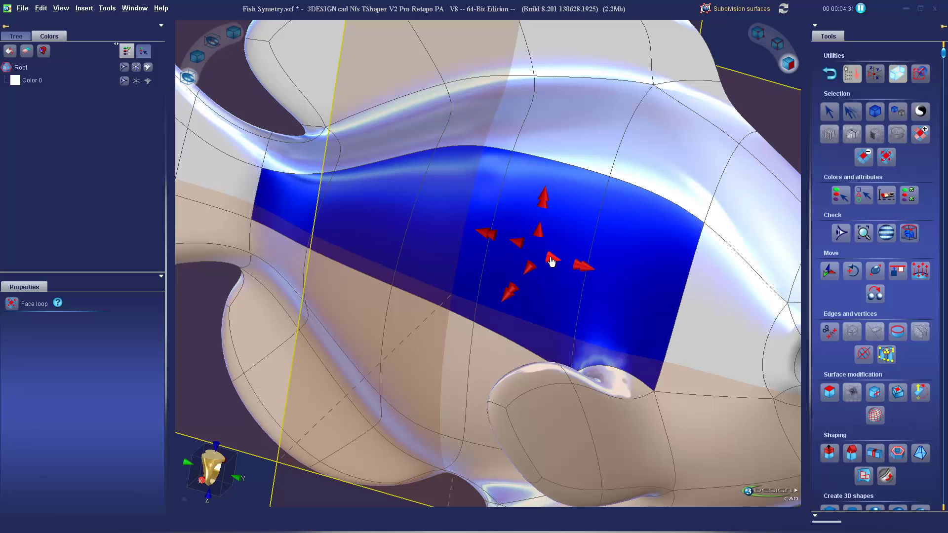
{"action": "left_click", "coordinate": [552, 262]}
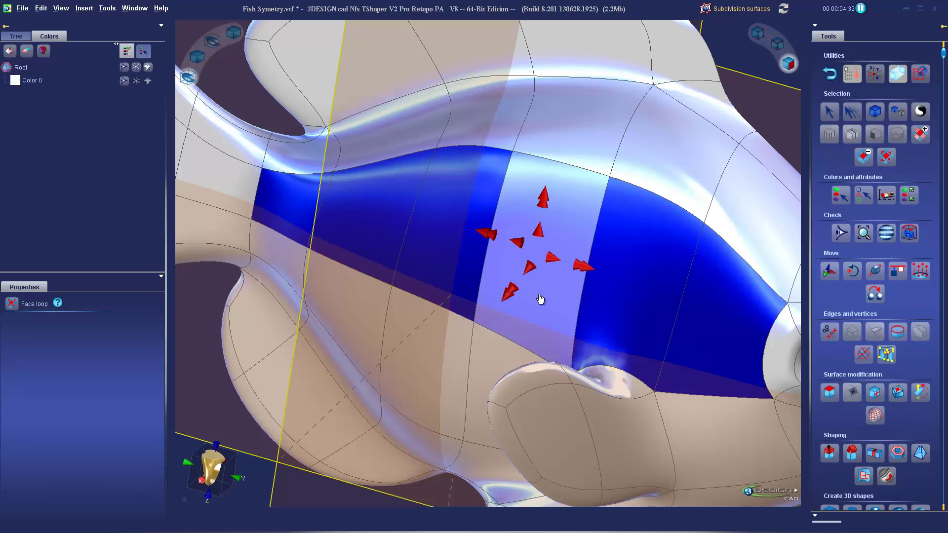
- Reselect only the starting flank face, select its complete face loop towards the tail and the head, and clear the selection
{"action": "left_click", "coordinate": [648, 177]}
{"action": "left_click", "coordinate": [542, 307]}
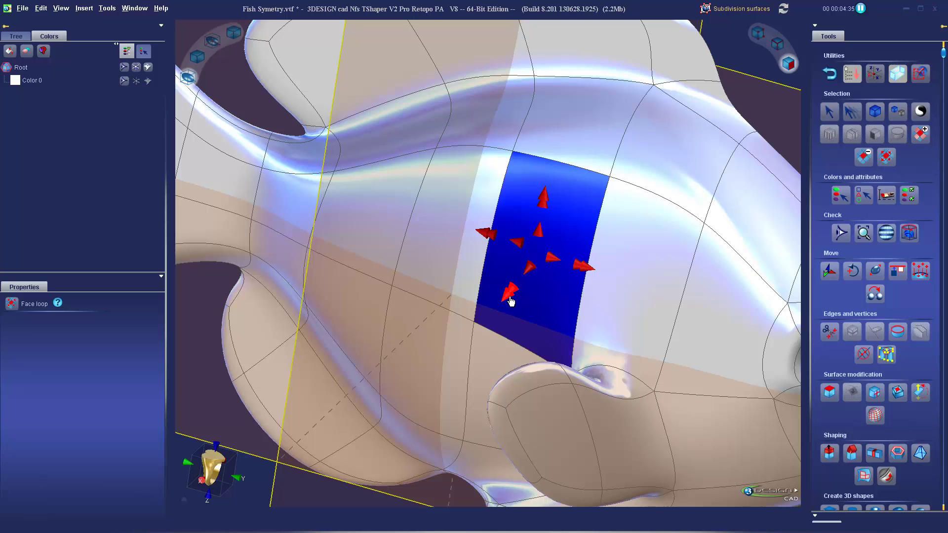
{"action": "left_click", "coordinate": [488, 234]}
{"action": "scroll", "coordinate": [500, 333], "scroll_direction": "down", "scroll_amount": 5}
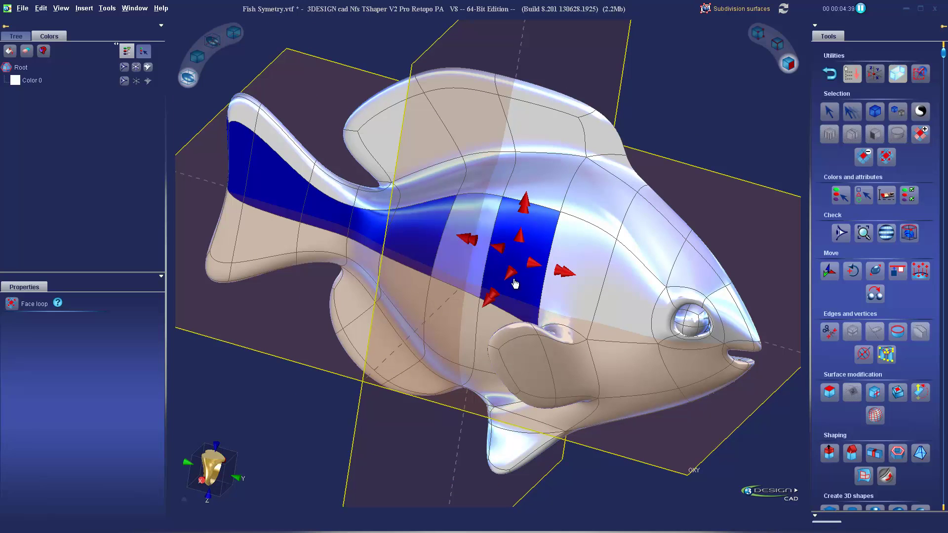
{"action": "left_click", "coordinate": [564, 277]}
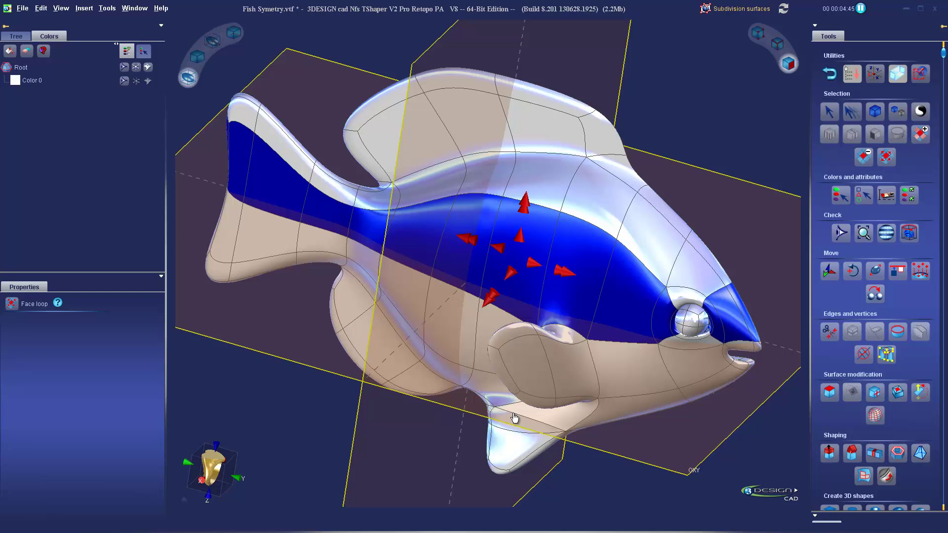
{"action": "left_click", "coordinate": [717, 217]}
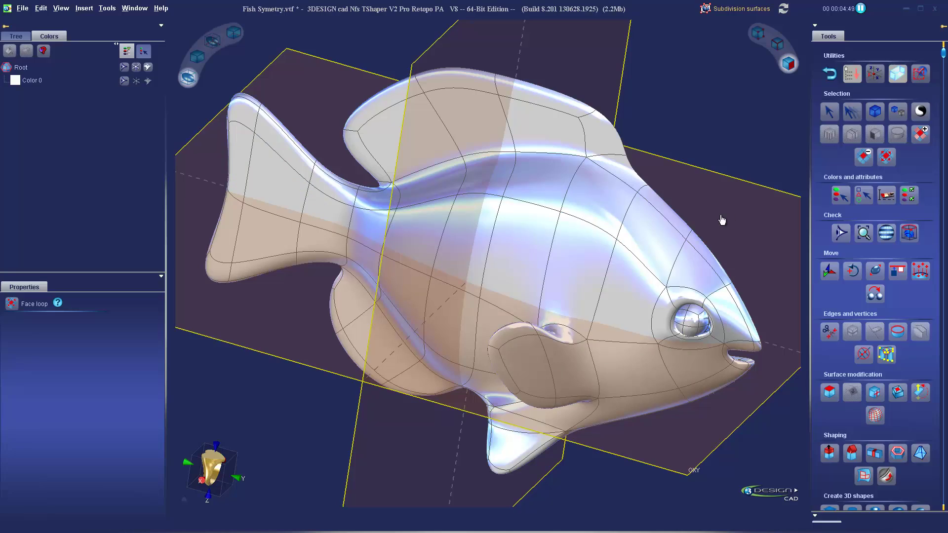
- Exit the mesh editing mode of the half fish and return to the construction tools
{"action": "middle_click_drag", "start_coordinate": [700, 236], "coordinate": [335, 153]}
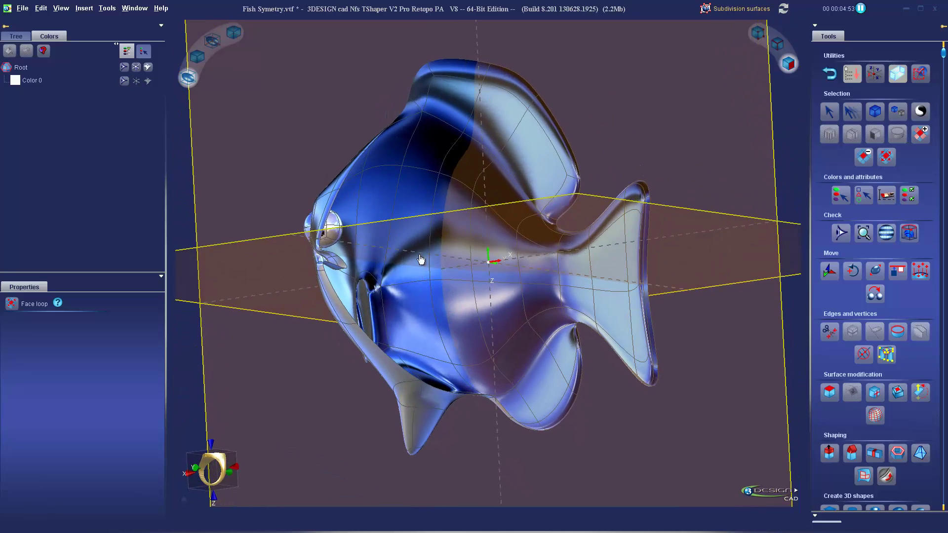
{"action": "middle_click_drag", "start_coordinate": [423, 260], "coordinate": [504, 213]}
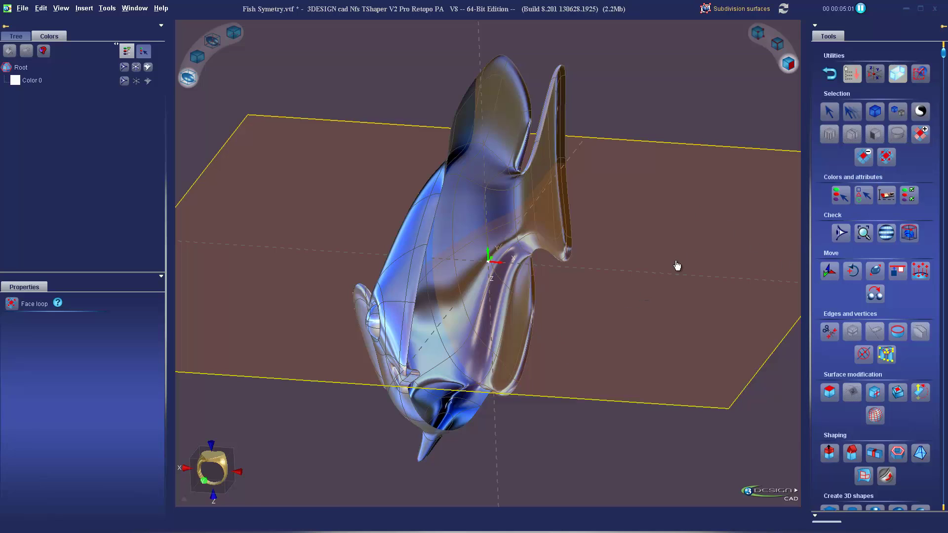
{"action": "left_click", "coordinate": [830, 75]}
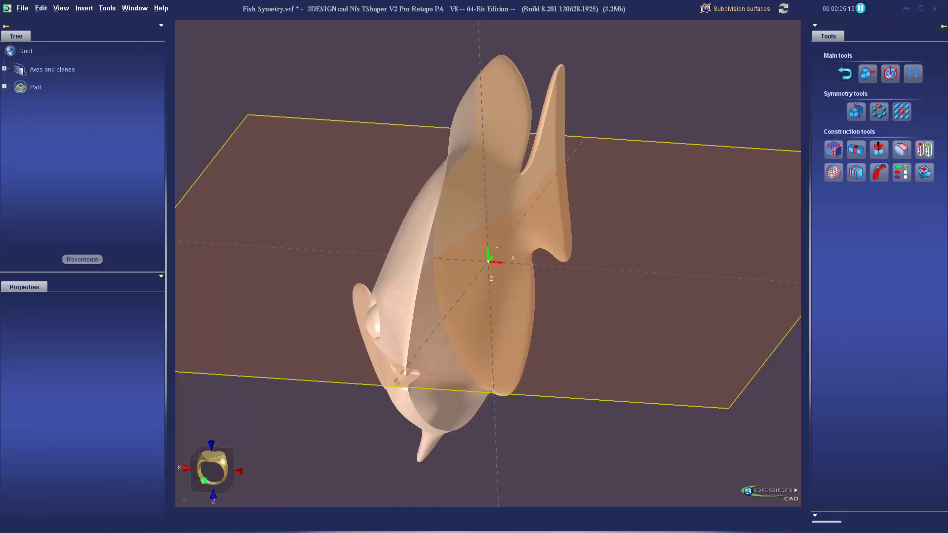
- Mirror the half fish about the OYZ plane, keeping the source shape and with Weld enabled
{"action": "middle_click_drag", "start_coordinate": [540, 269], "coordinate": [624, 258]}
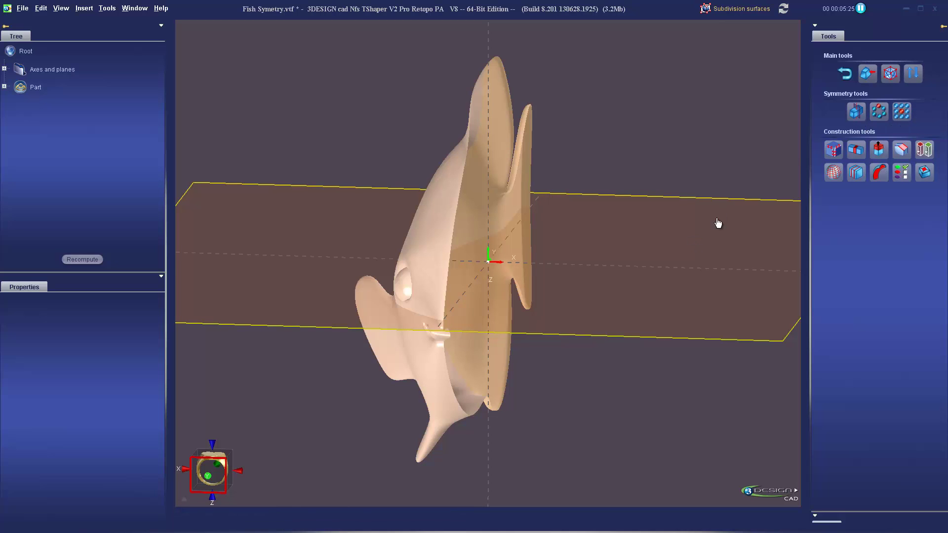
{"action": "left_click", "coordinate": [854, 115]}
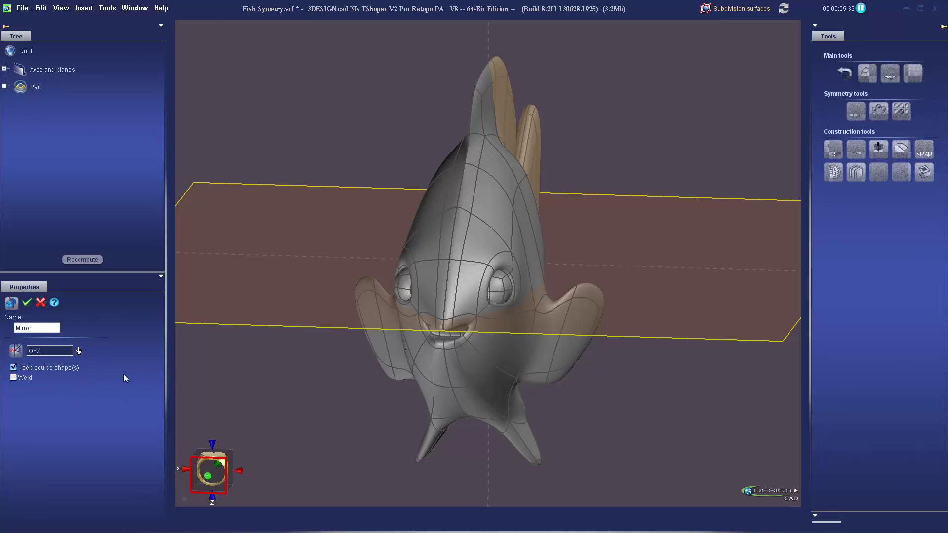
{"action": "left_click", "coordinate": [13, 378]}
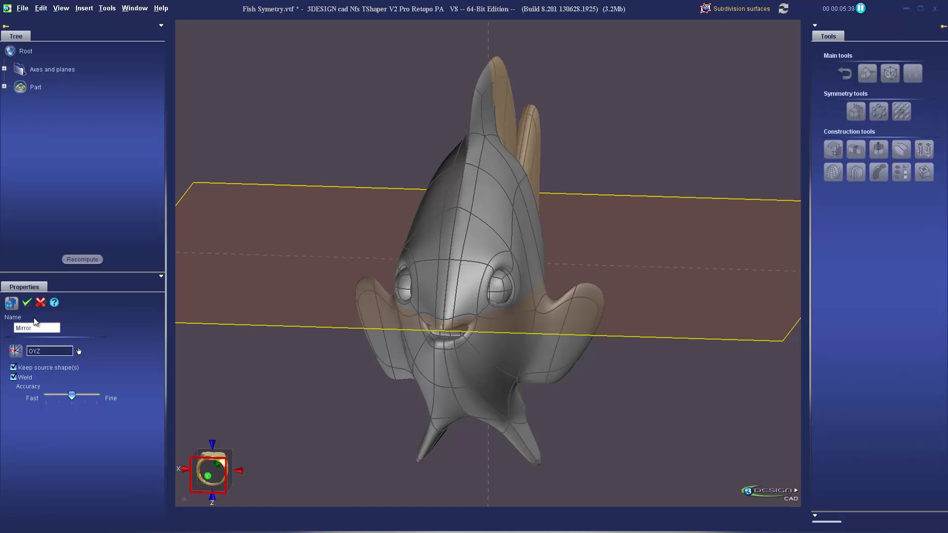
{"action": "left_click", "coordinate": [27, 303]}
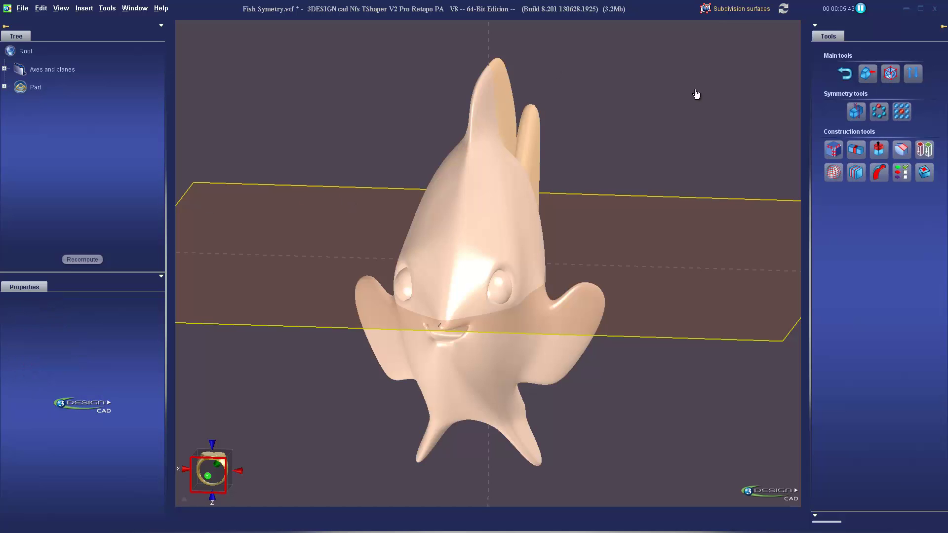
- Expand the part's modeling stack down to its Mirror feature and open the source SDS surface for mesh editing
{"action": "middle_click_drag", "start_coordinate": [486, 301], "coordinate": [423, 316]}
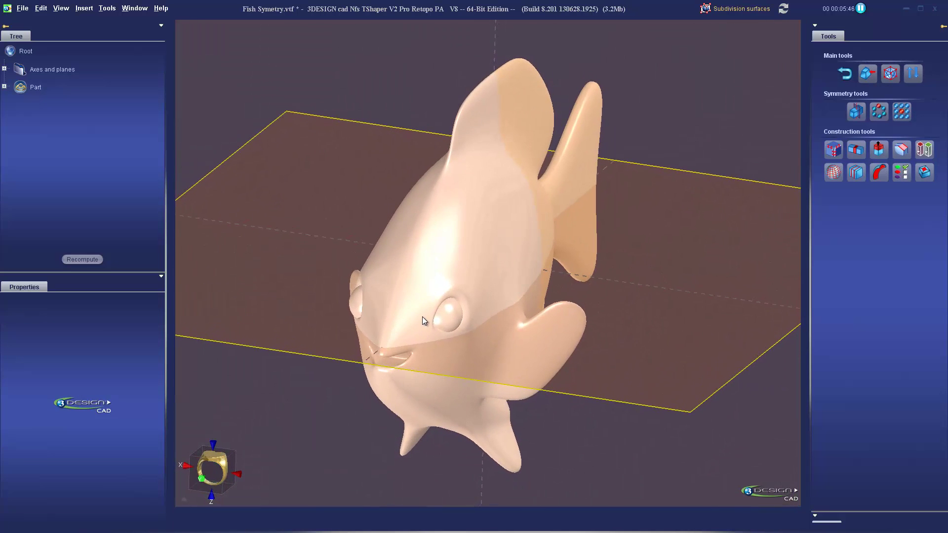
{"action": "left_click", "coordinate": [887, 74]}
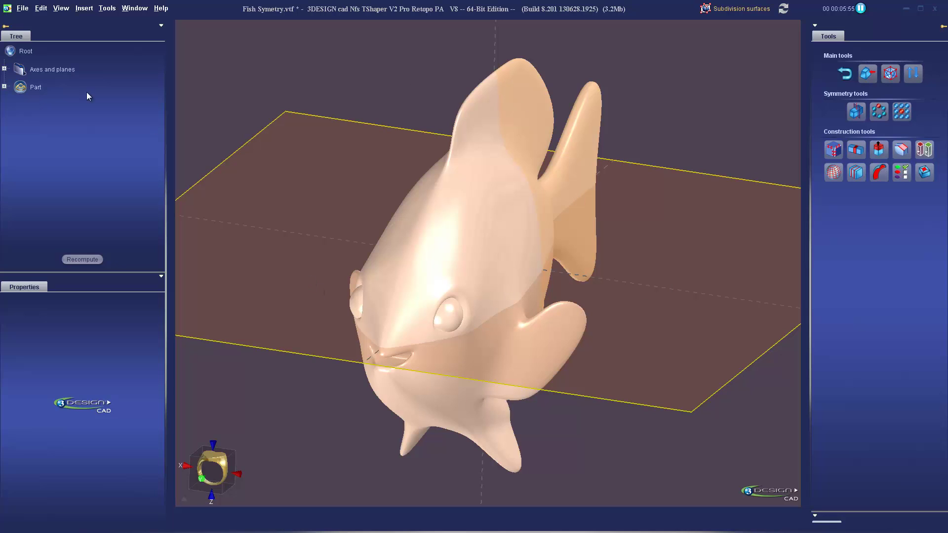
{"action": "left_click", "coordinate": [5, 87]}
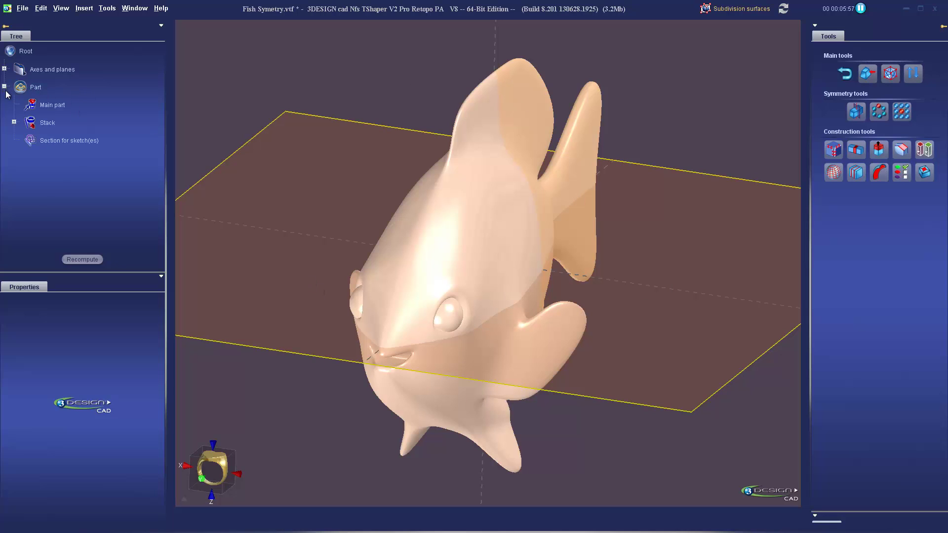
{"action": "left_click", "coordinate": [14, 123]}
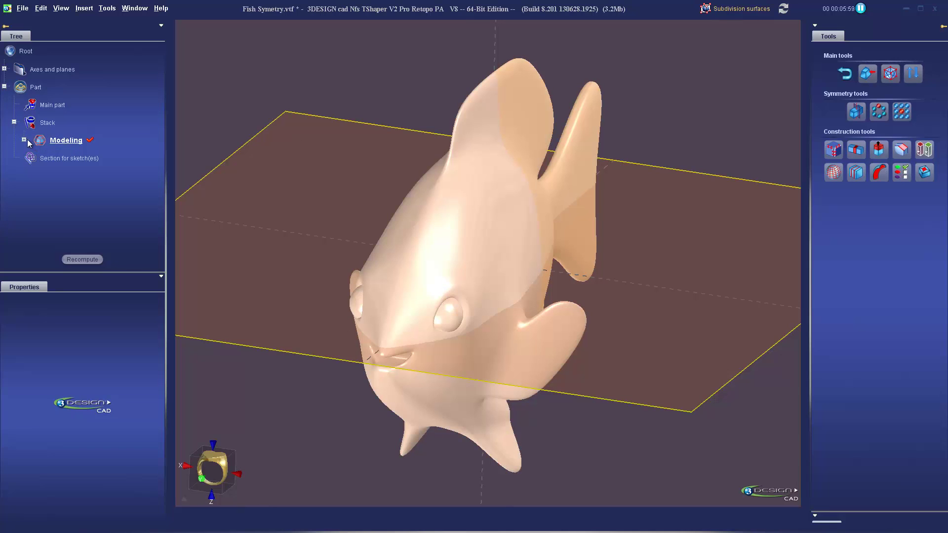
{"action": "left_click", "coordinate": [24, 140]}
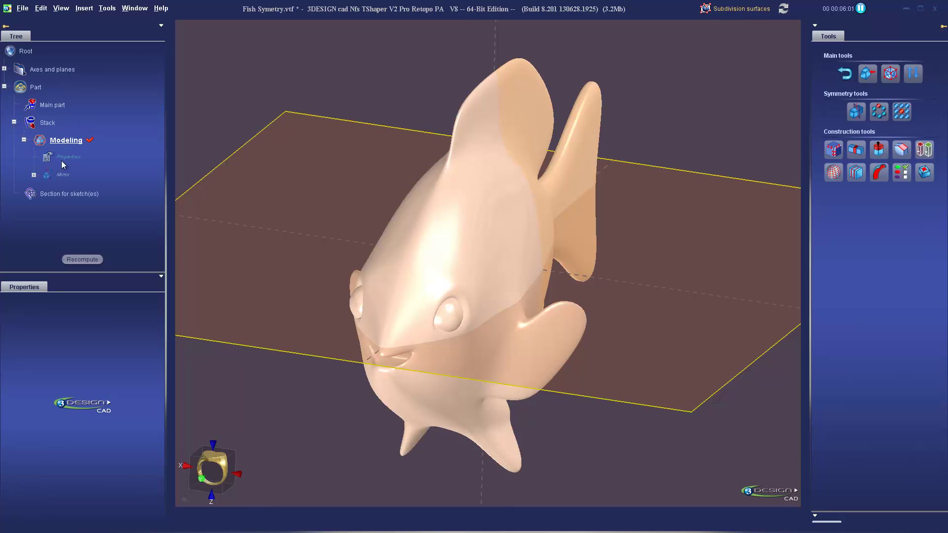
{"action": "left_click", "coordinate": [34, 174]}
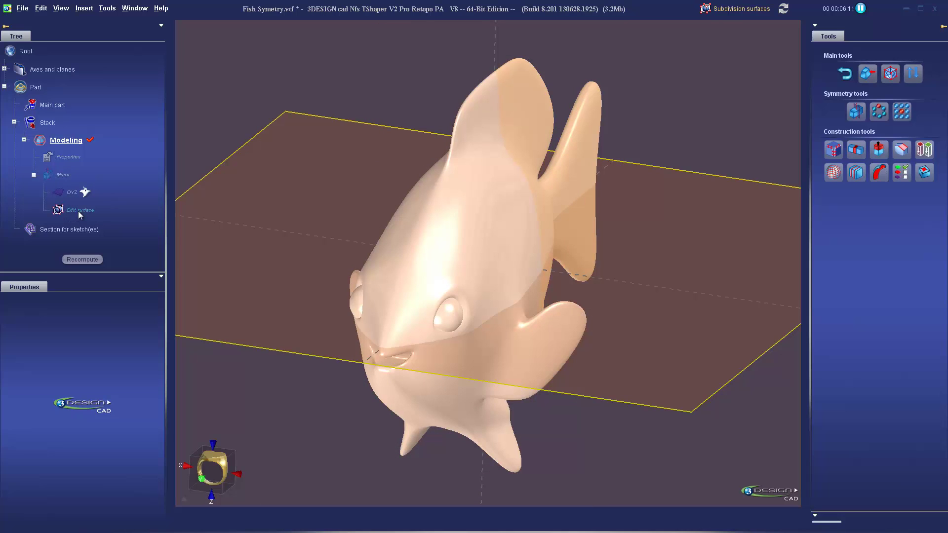
{"action": "double_click", "coordinate": [79, 211]}
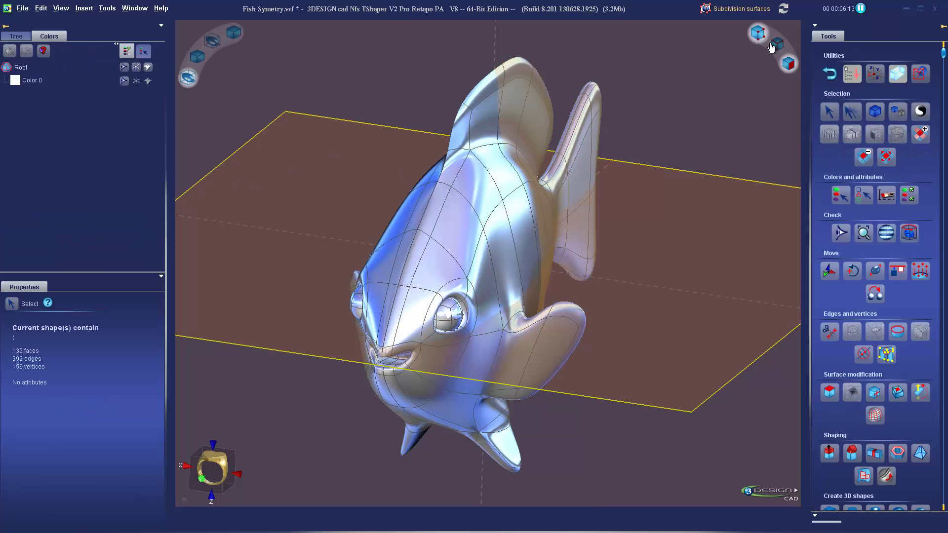
- In the front view, select a control vertex on the dorsal fin and move it sideways away from the symmetry plane
{"action": "left_click", "coordinate": [213, 471]}
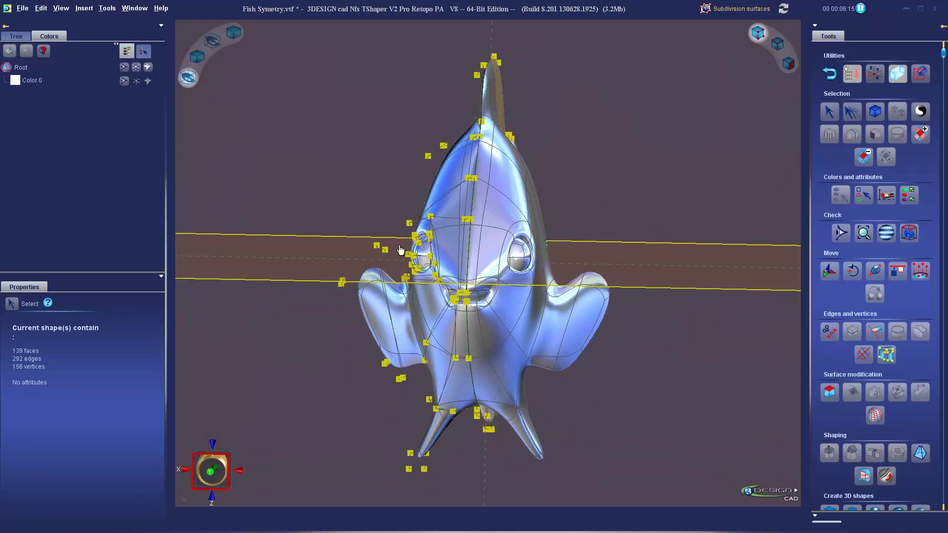
{"action": "scroll", "coordinate": [482, 247], "scroll_direction": "up", "scroll_amount": 3}
{"action": "mouse_move", "coordinate": [482, 183]}
{"action": "left_mouse_down"}
{"action": "mouse_move", "coordinate": [505, 224]}
{"action": "mouse_move", "coordinate": [462, 196]}
{"action": "mouse_move", "coordinate": [477, 195]}
{"action": "left_mouse_up"}
{"action": "left_click", "coordinate": [830, 271]}
{"action": "middle_click_drag", "start_coordinate": [477, 198], "coordinate": [435, 159]}
{"action": "left_click_drag", "start_coordinate": [414, 99], "coordinate": [418, 139]}
{"action": "middle_click_drag", "start_coordinate": [632, 326], "coordinate": [415, 249]}
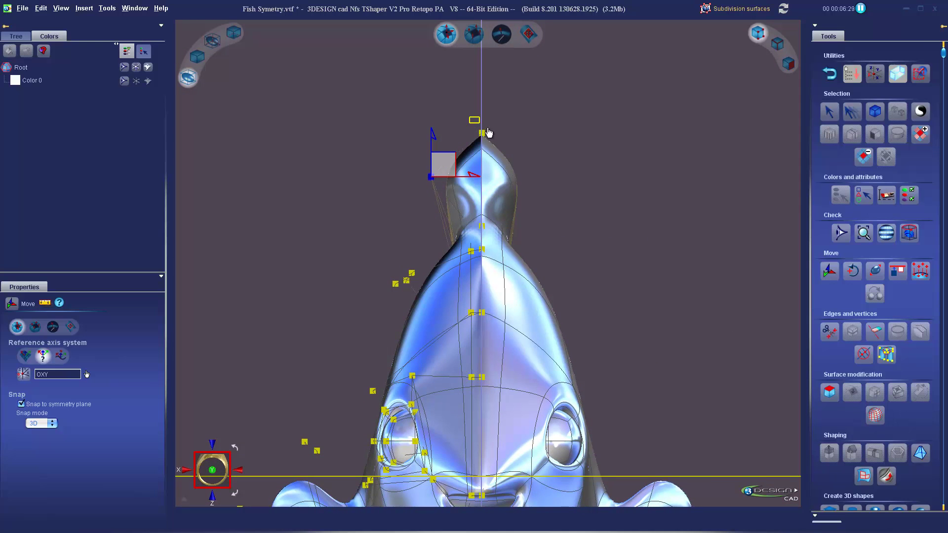
- Select the dorsal fin's crest vertices, move them off the symmetry plane and back so they snap onto it, and end the Move command
{"action": "left_click_drag", "start_coordinate": [500, 124], "coordinate": [471, 119]}
{"action": "middle_click_drag", "start_coordinate": [442, 152], "coordinate": [250, 409]}
{"action": "left_click", "coordinate": [213, 481]}
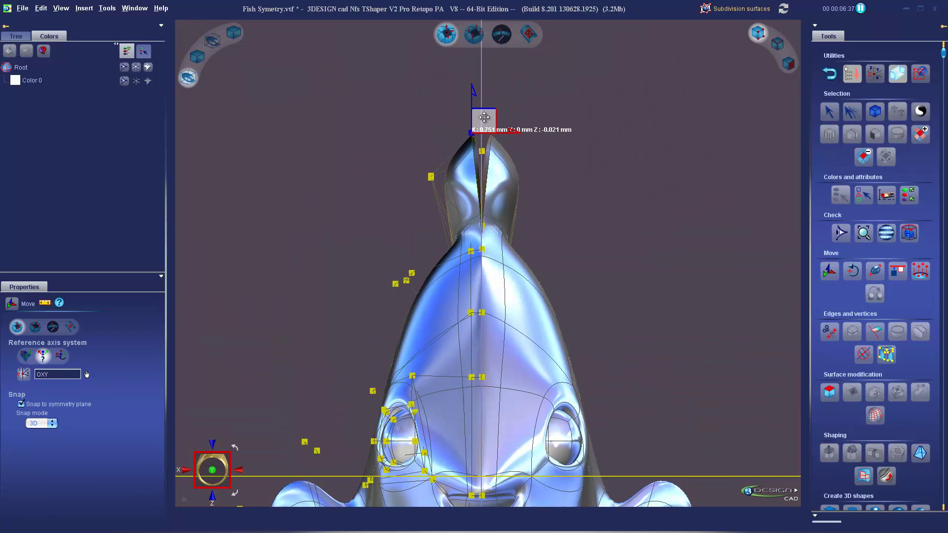
{"action": "mouse_move", "coordinate": [487, 117]}
{"action": "left_mouse_down"}
{"action": "mouse_move", "coordinate": [469, 114]}
{"action": "mouse_move", "coordinate": [487, 120]}
{"action": "mouse_move", "coordinate": [464, 128]}
{"action": "mouse_move", "coordinate": [489, 127]}
{"action": "mouse_move", "coordinate": [487, 117]}
{"action": "mouse_move", "coordinate": [479, 130]}
{"action": "mouse_move", "coordinate": [491, 133]}
{"action": "left_mouse_up"}
{"action": "middle_click_drag", "start_coordinate": [428, 297], "coordinate": [351, 252]}
{"action": "scroll", "coordinate": [326, 302], "scroll_direction": "down", "scroll_amount": 3}
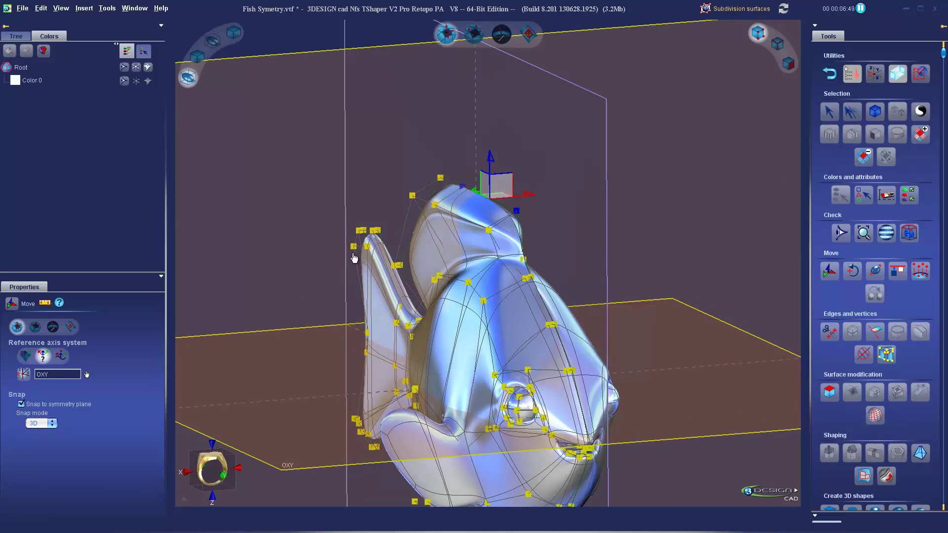
{"action": "scroll", "coordinate": [352, 252], "scroll_direction": "down", "scroll_amount": 3}
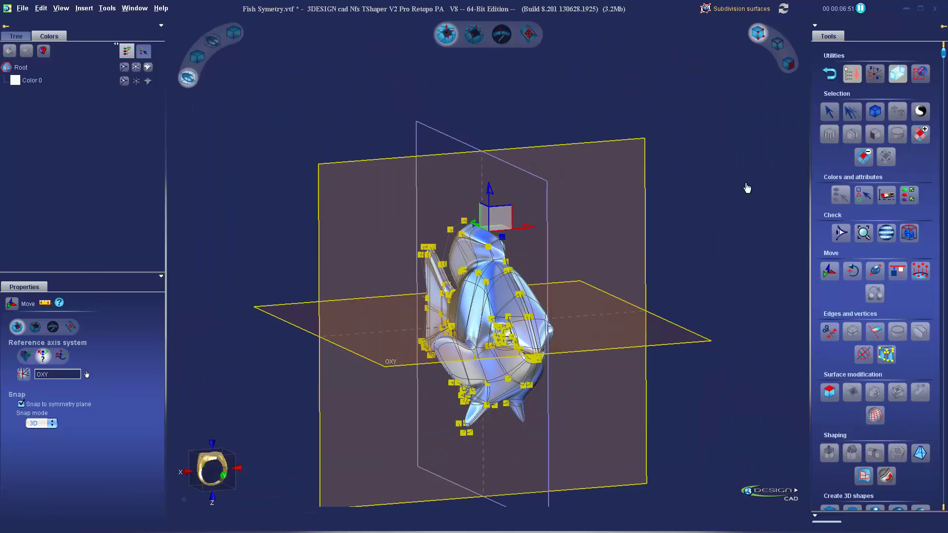
{"action": "left_click", "coordinate": [830, 111]}
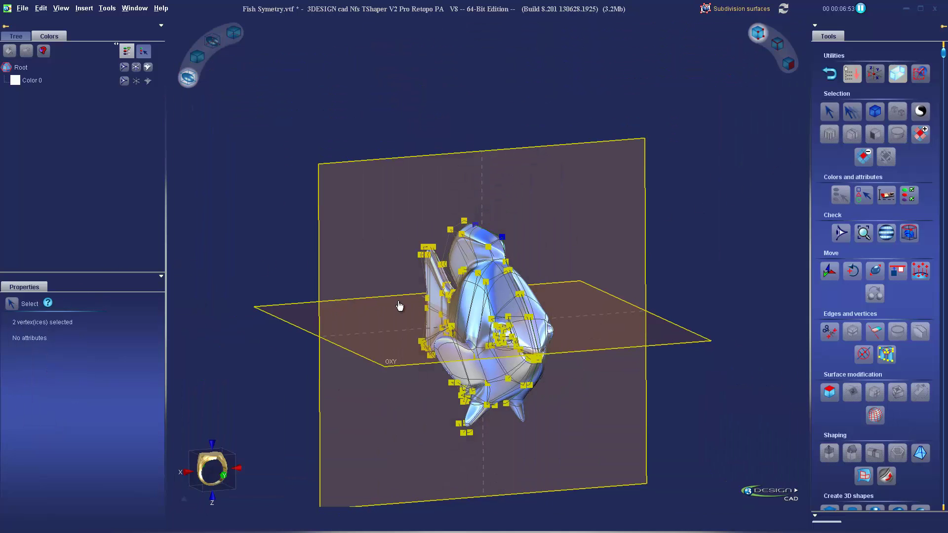
{"action": "middle_click_drag", "start_coordinate": [466, 216], "coordinate": [586, 205]}
{"action": "scroll", "coordinate": [551, 249], "scroll_direction": "up", "scroll_amount": 3}
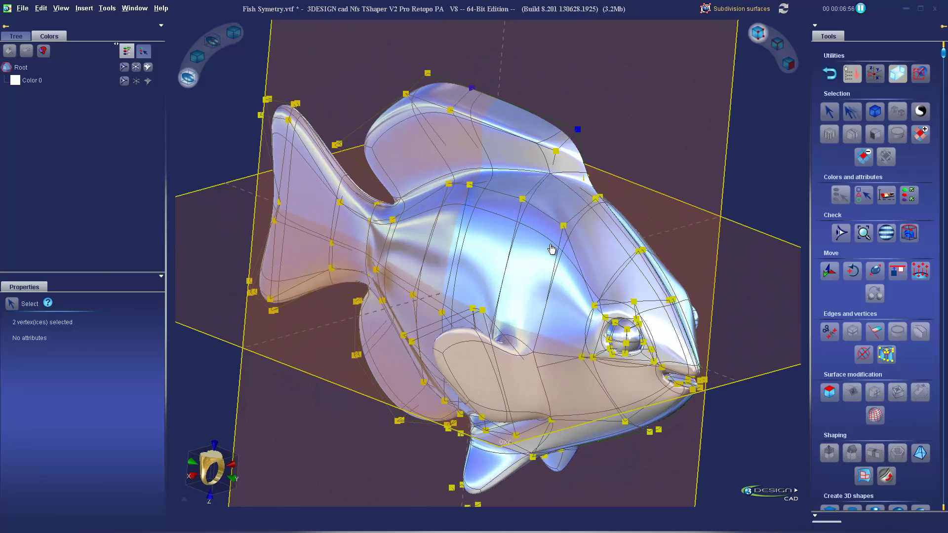
- Switch to face selection and use Paint selection to select the four faces surrounding the eye
{"action": "left_click", "coordinate": [788, 63]}
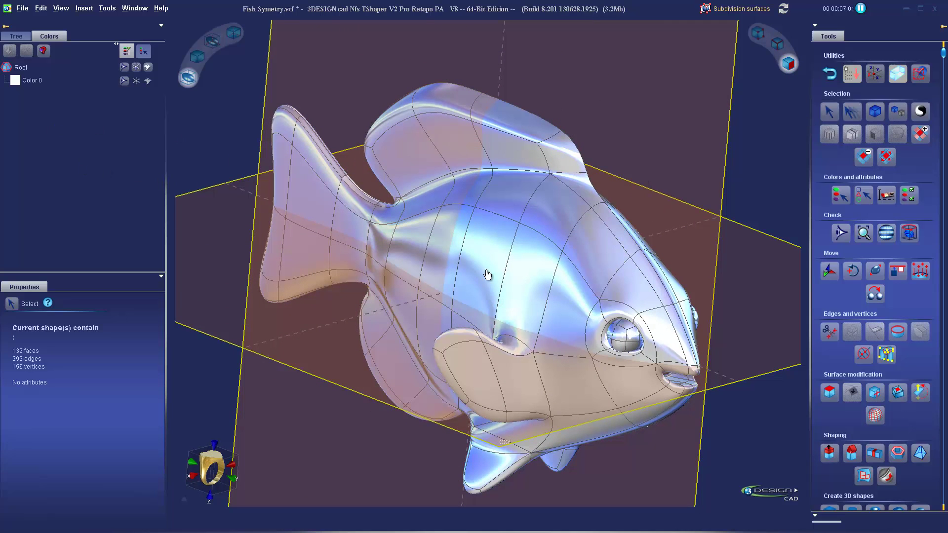
{"action": "middle_click_drag", "start_coordinate": [487, 270], "coordinate": [535, 200]}
{"action": "left_click", "coordinate": [493, 293]}
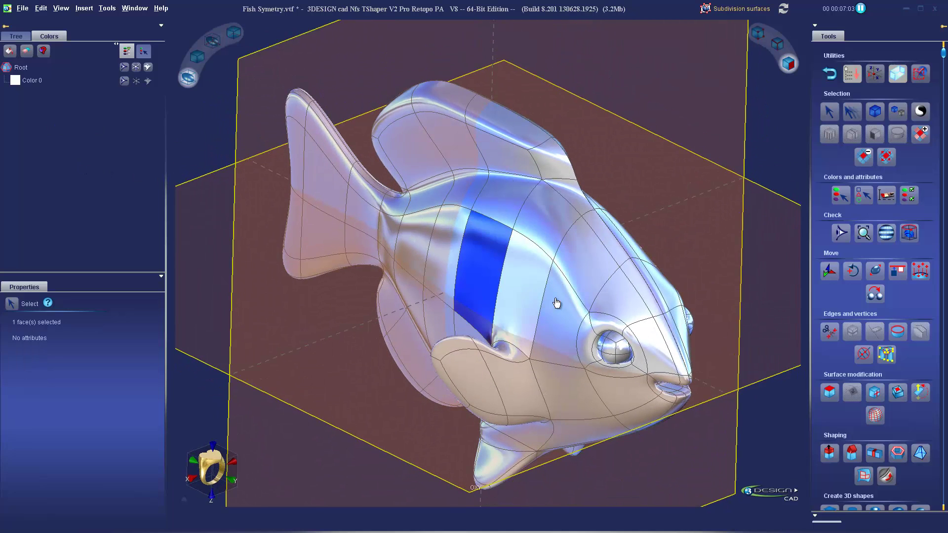
{"action": "left_click", "coordinate": [852, 111]}
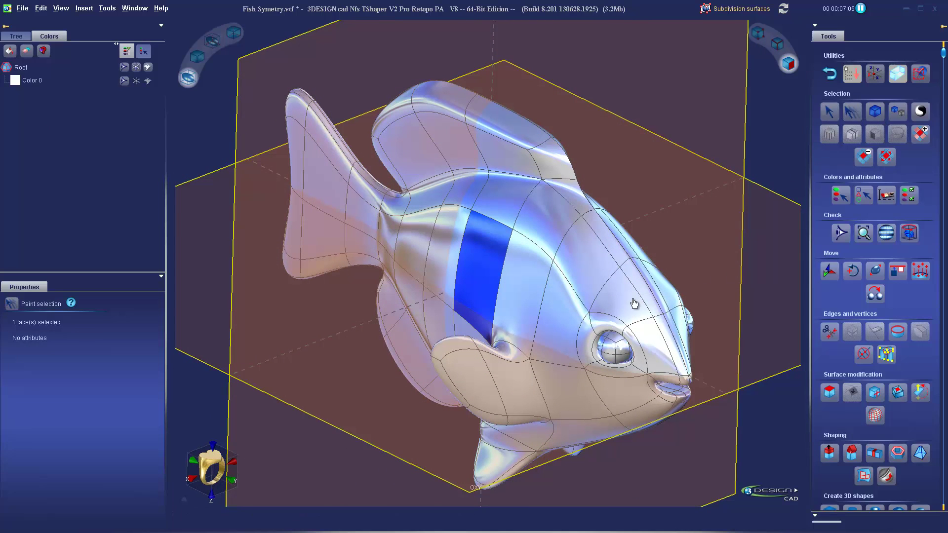
{"action": "mouse_move", "coordinate": [595, 327]}
{"action": "left_mouse_down"}
{"action": "mouse_move", "coordinate": [588, 355]}
{"action": "mouse_move", "coordinate": [612, 373]}
{"action": "mouse_move", "coordinate": [637, 366]}
{"action": "mouse_move", "coordinate": [607, 330]}
{"action": "left_mouse_up"}
{"action": "left_click", "coordinate": [734, 267]}
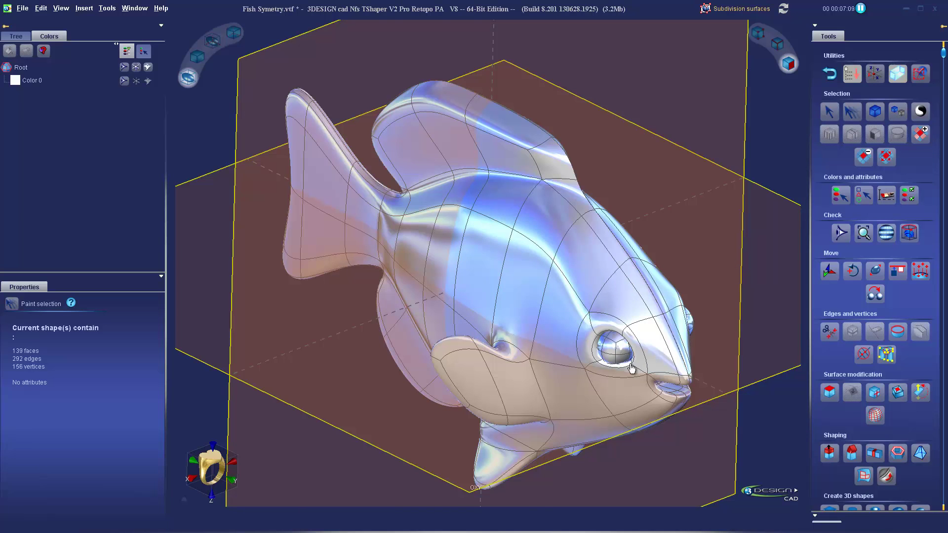
{"action": "scroll", "coordinate": [557, 280], "scroll_direction": "up", "scroll_amount": 6}
{"action": "mouse_move", "coordinate": [601, 209]}
{"action": "left_mouse_down"}
{"action": "mouse_move", "coordinate": [580, 350]}
{"action": "mouse_move", "coordinate": [703, 383]}
{"action": "mouse_move", "coordinate": [788, 341]}
{"action": "left_mouse_up"}
{"action": "scroll", "coordinate": [587, 237], "scroll_direction": "down", "scroll_amount": 8}
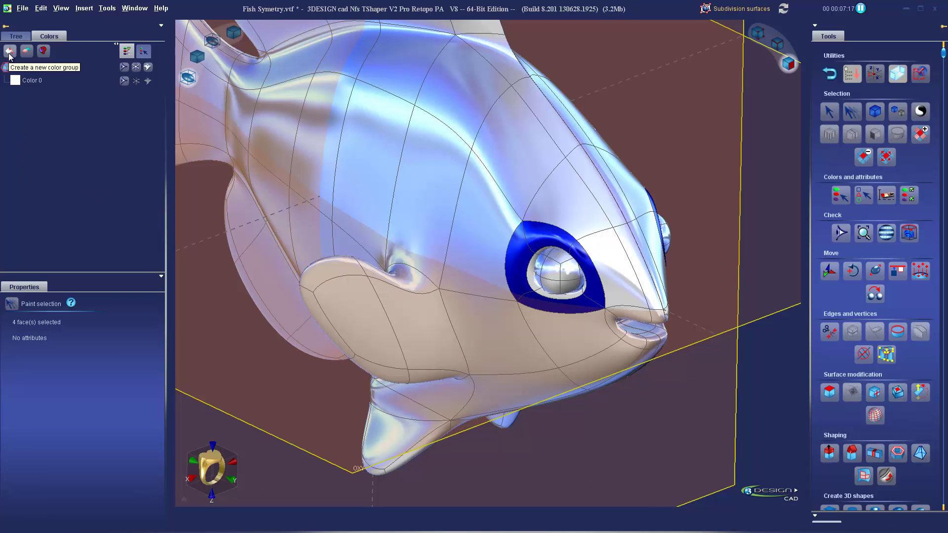
- Create a new color group from the faces around the eye, change its color to bright green, and clear the selection
{"action": "left_click", "coordinate": [9, 51]}
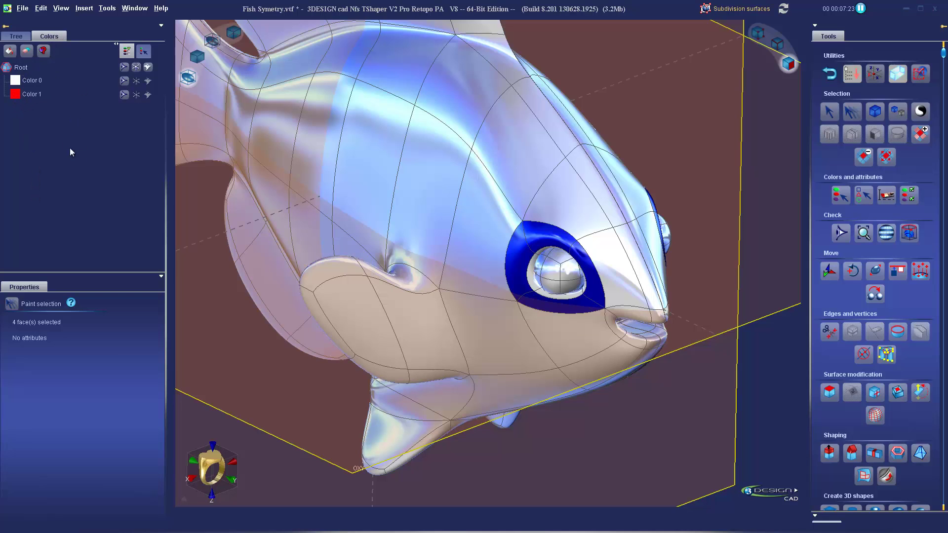
{"action": "right_click", "coordinate": [15, 93]}
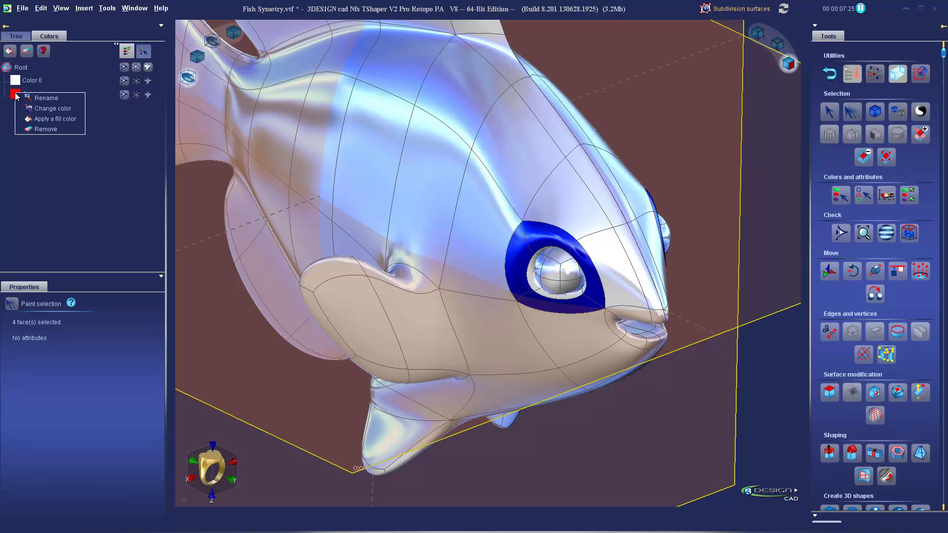
{"action": "left_click", "coordinate": [46, 109]}
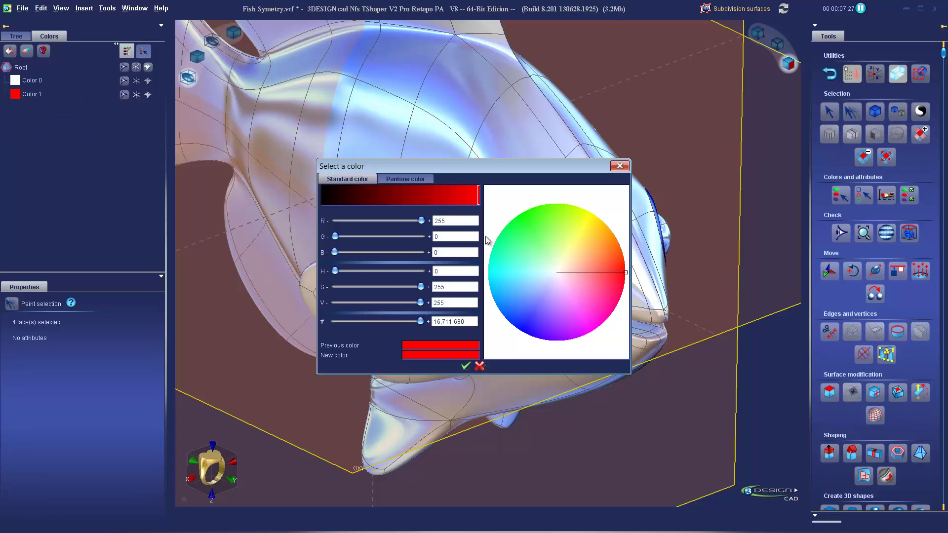
{"action": "left_click_drag", "start_coordinate": [558, 246], "coordinate": [539, 234]}
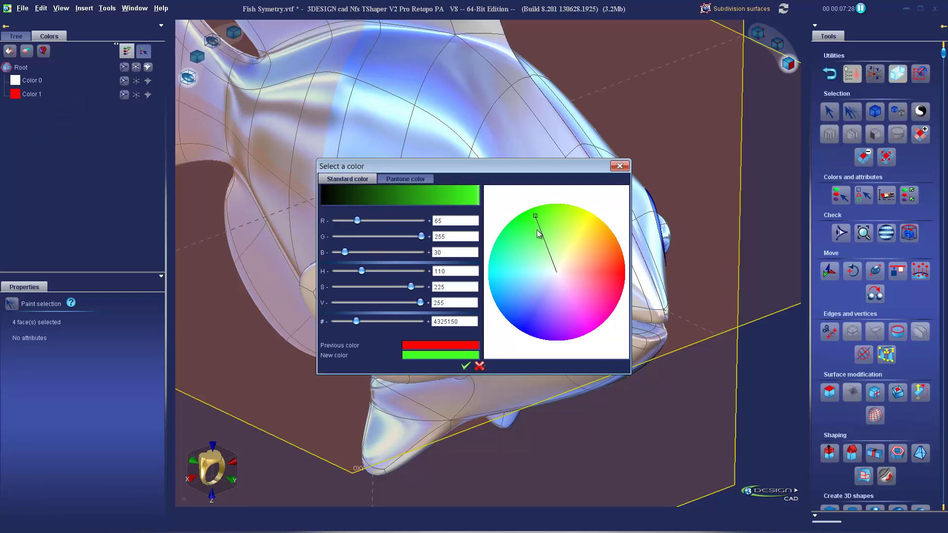
{"action": "left_click", "coordinate": [466, 367]}
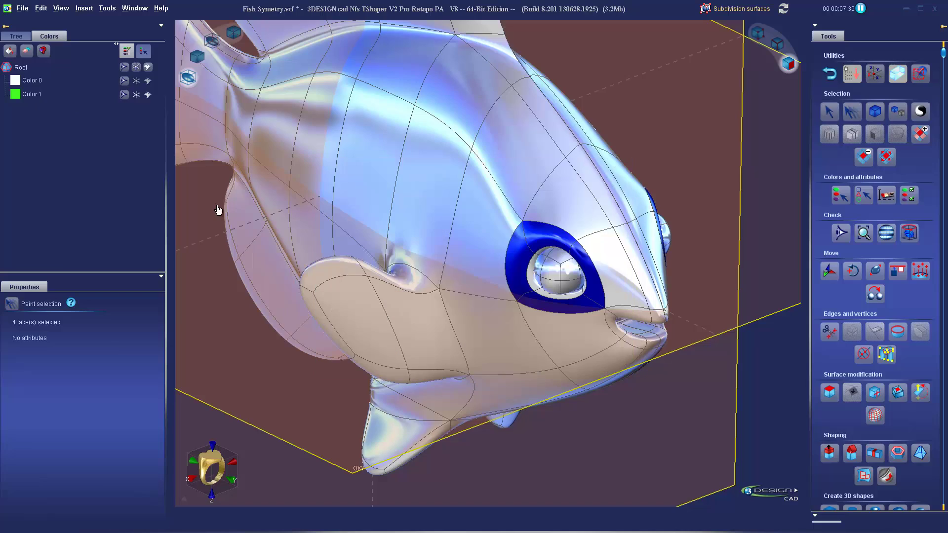
{"action": "left_click", "coordinate": [641, 106]}
- Return to the standard Select tool and select all faces of the eyeball
{"action": "middle_click_drag", "start_coordinate": [627, 241], "coordinate": [482, 271]}
{"action": "scroll", "coordinate": [474, 197], "scroll_direction": "up", "scroll_amount": 5}
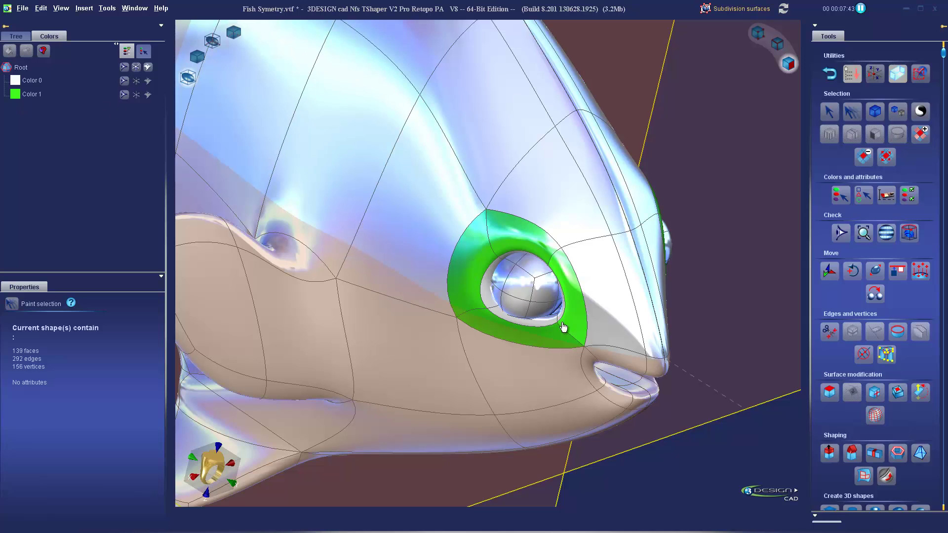
{"action": "left_click", "coordinate": [526, 292]}
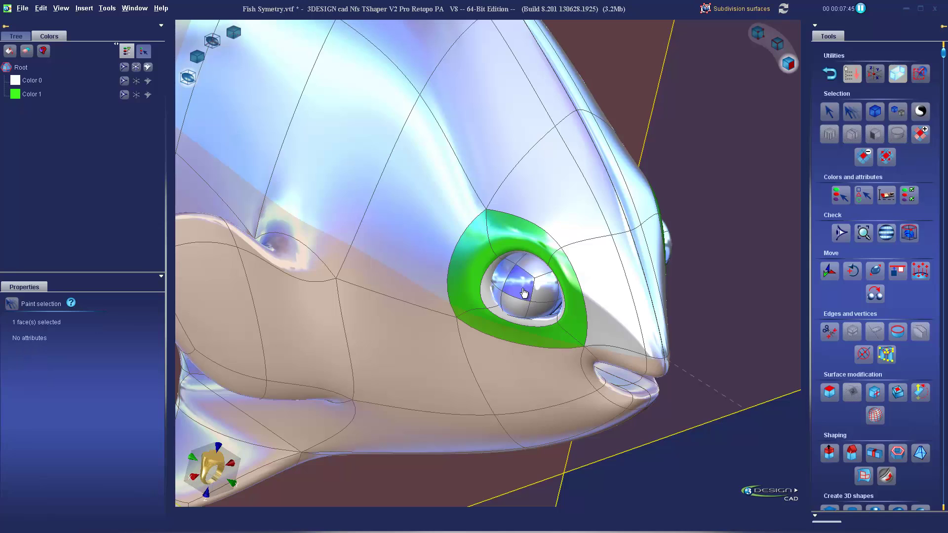
{"action": "left_click", "coordinate": [837, 116]}
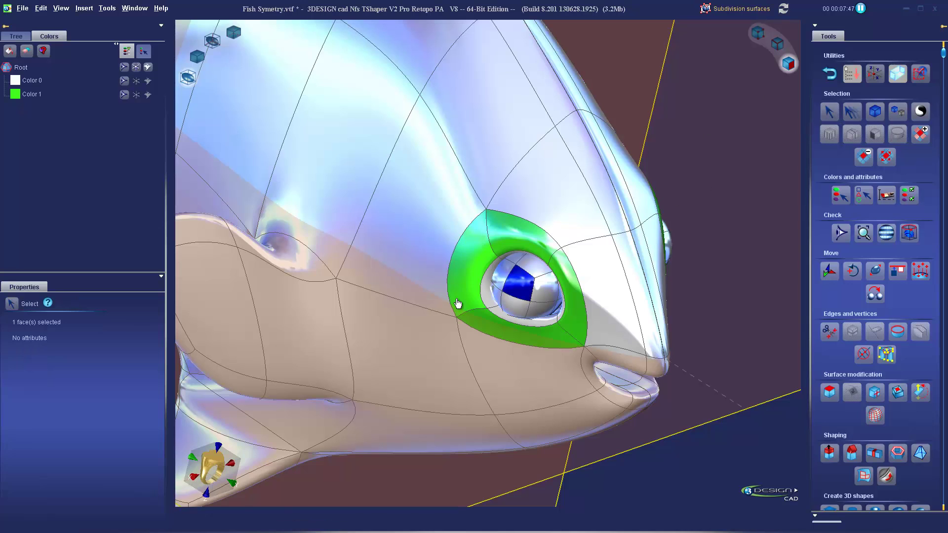
{"action": "left_click", "coordinate": [510, 294]}
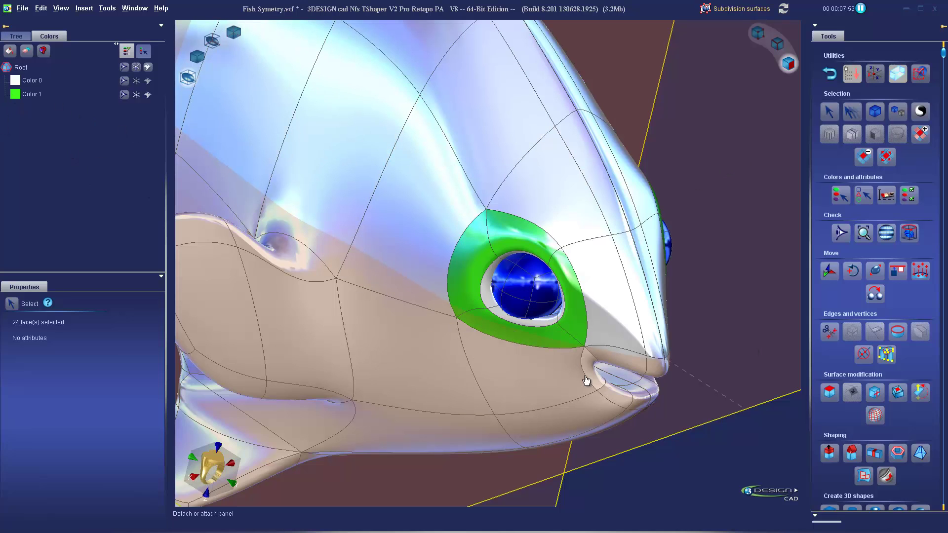
- Add a new dark red color, RGB 180, 36, 25, to the selected eyeball faces
{"action": "right_click", "coordinate": [524, 289]}
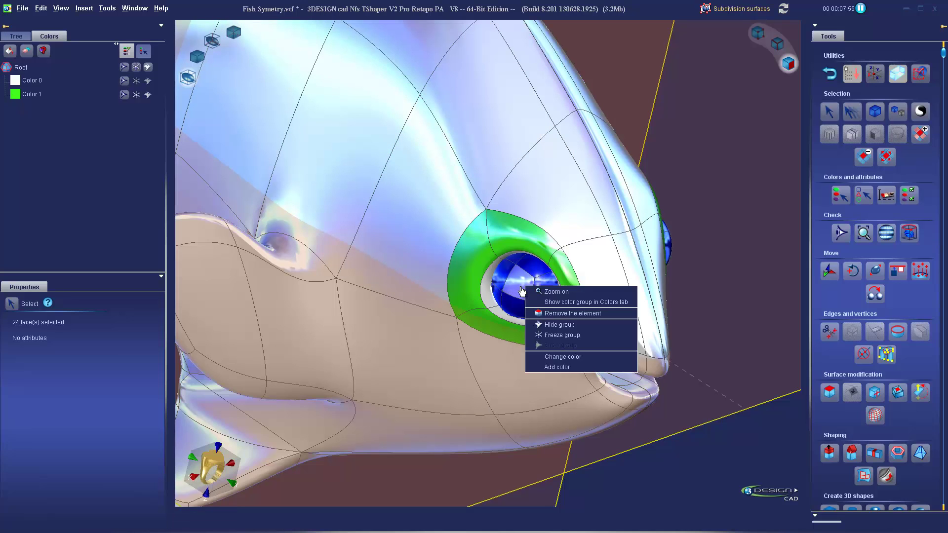
{"action": "left_click", "coordinate": [562, 368]}
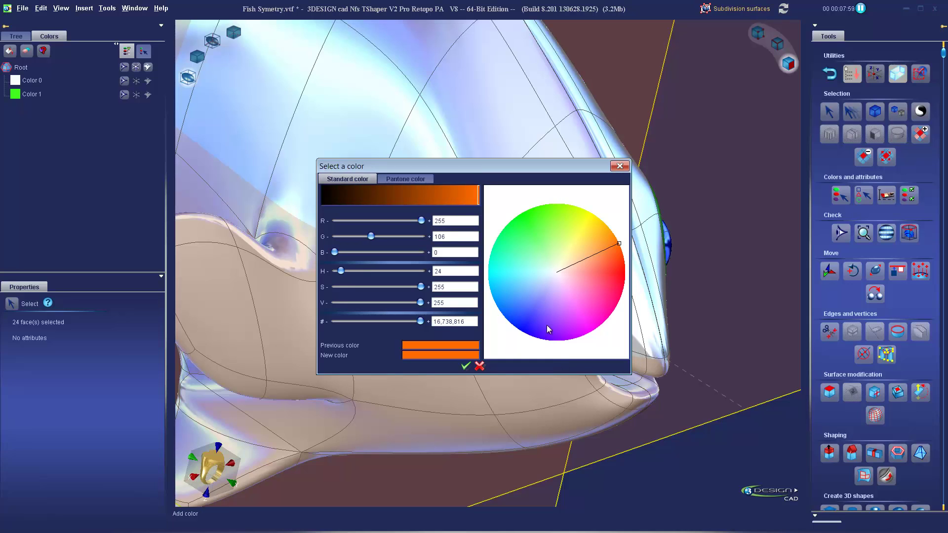
{"action": "left_click", "coordinate": [615, 267]}
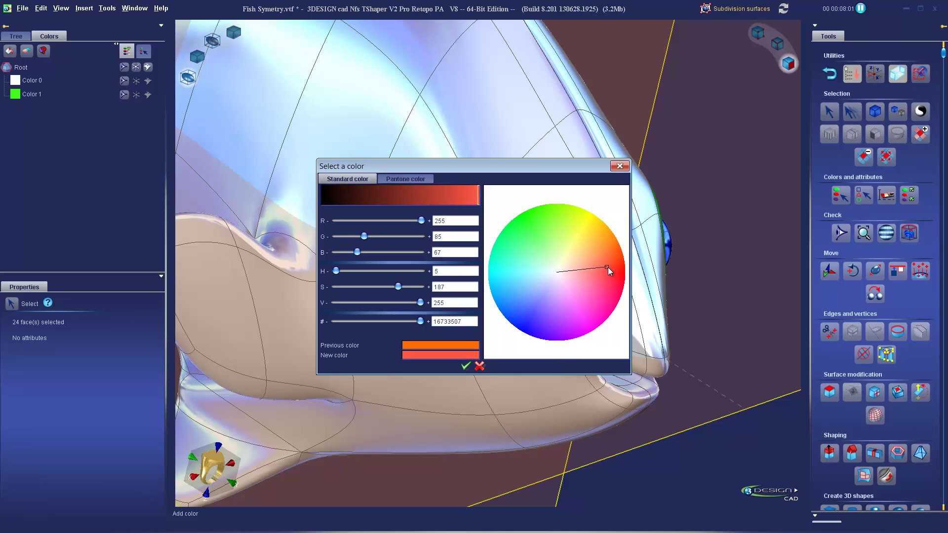
{"action": "left_click", "coordinate": [435, 194]}
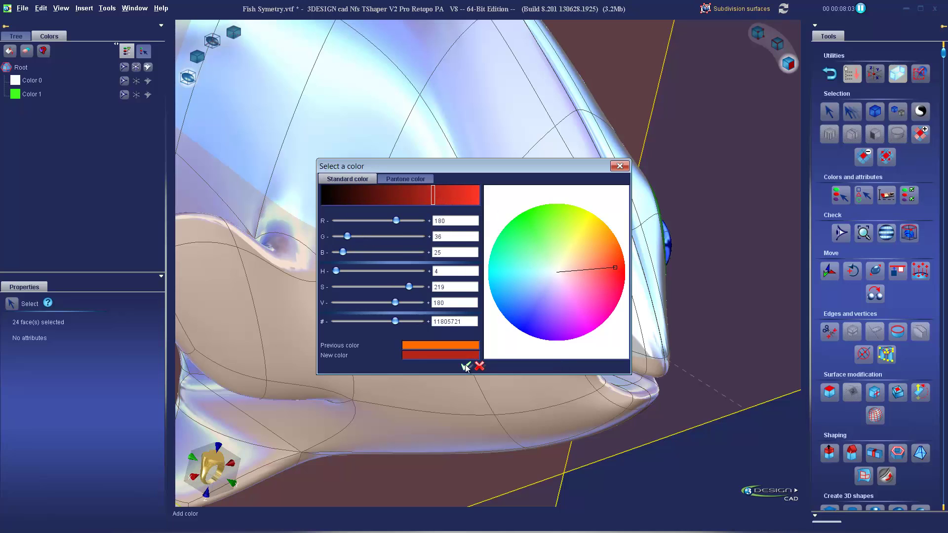
{"action": "left_click", "coordinate": [465, 366]}
- Hide the white Color 0 group so that only the colored eye faces are displayed
{"action": "scroll", "coordinate": [594, 201], "scroll_direction": "down", "scroll_amount": 3}
{"action": "right_click_drag", "start_coordinate": [595, 201], "coordinate": [469, 252]}
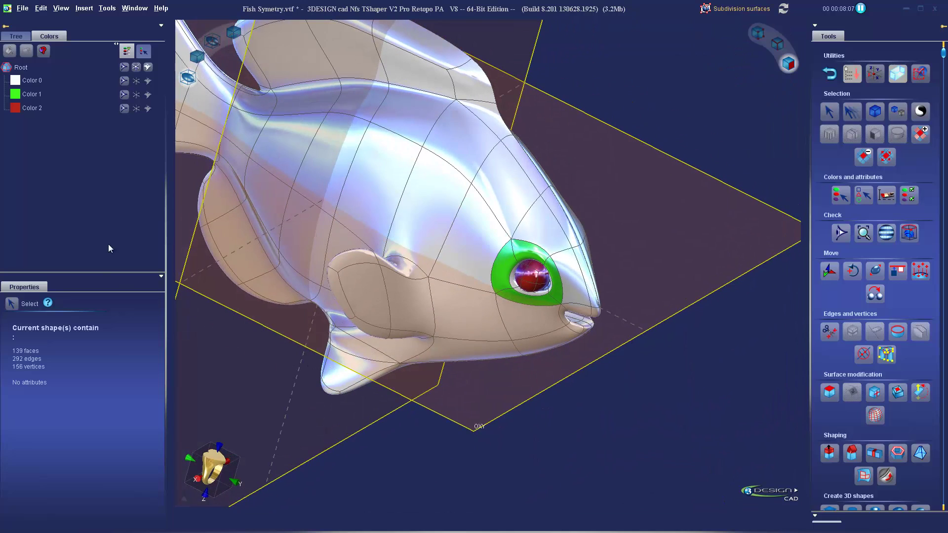
{"action": "right_click_drag", "start_coordinate": [499, 197], "coordinate": [485, 271]}
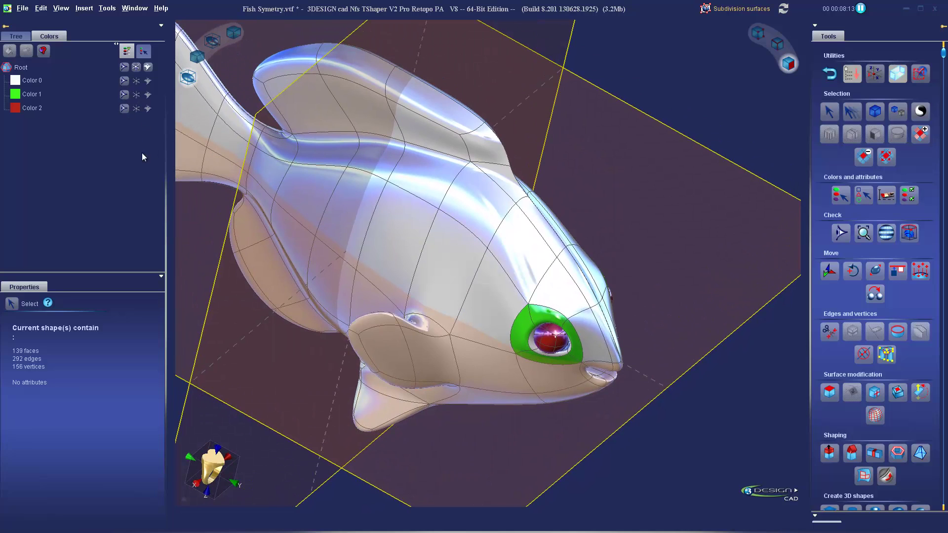
{"action": "left_click", "coordinate": [149, 81]}
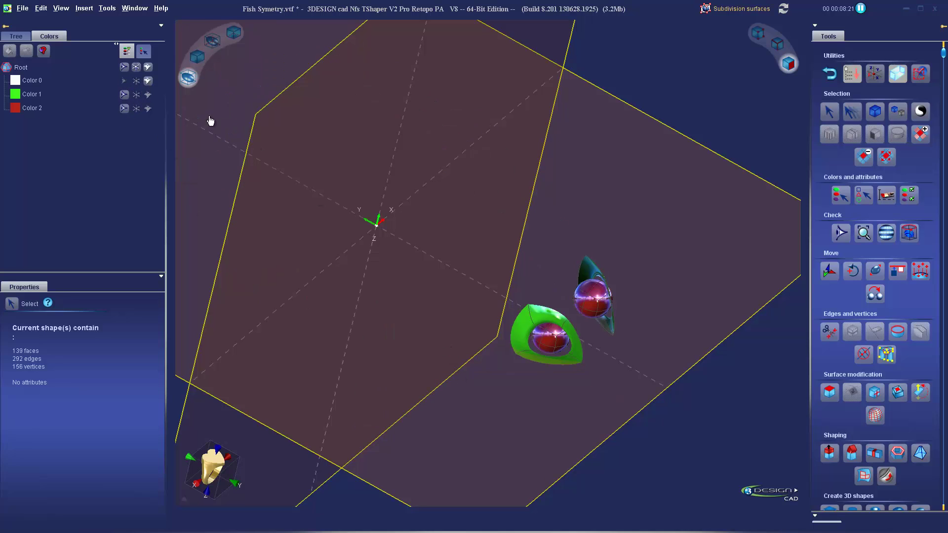
- Display the white Color 0 group again, make the green Color 1 group transparent, and hide the red Color 2 group
{"action": "left_click", "coordinate": [124, 82]}
{"action": "left_click", "coordinate": [124, 94]}
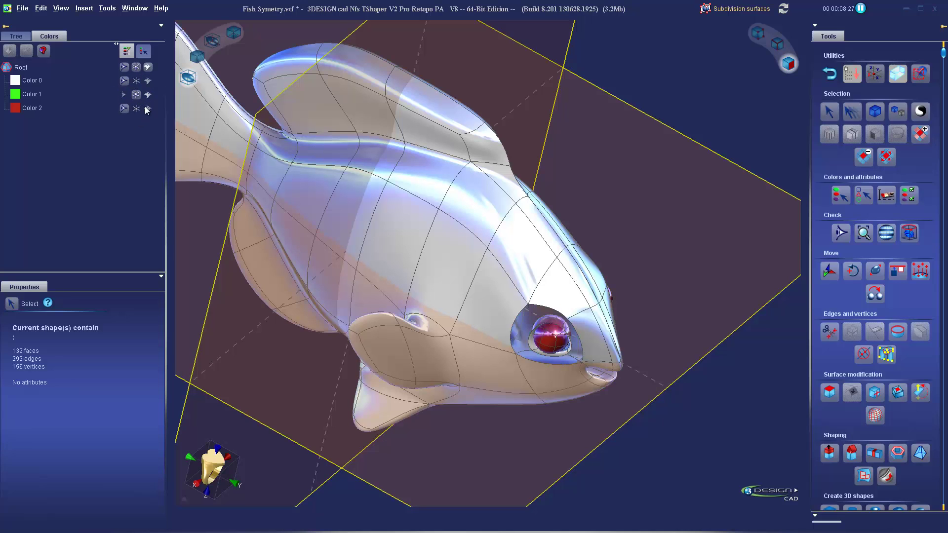
{"action": "left_click", "coordinate": [148, 109]}
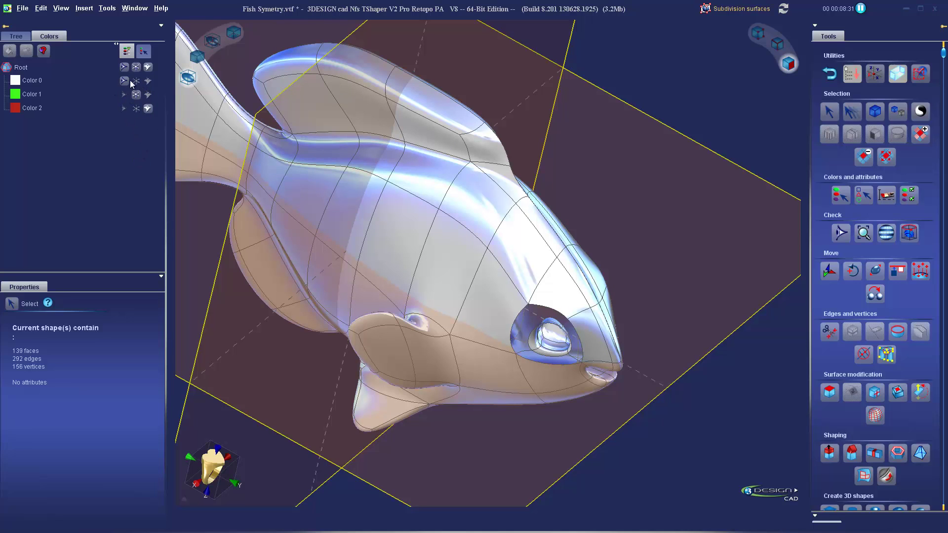
- Use the root entry to make all color groups transparent at once and return them all to normal display
{"action": "left_click", "coordinate": [124, 67]}
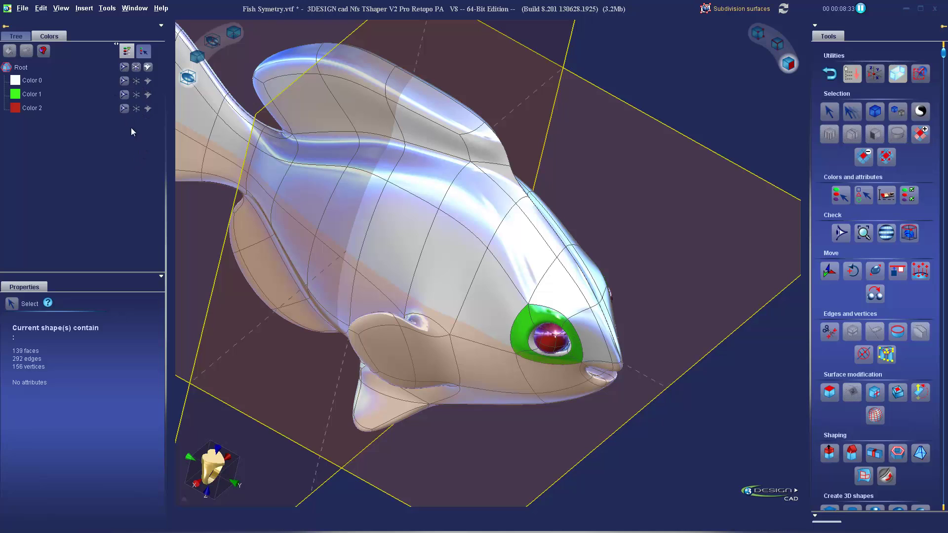
{"action": "left_click", "coordinate": [136, 67]}
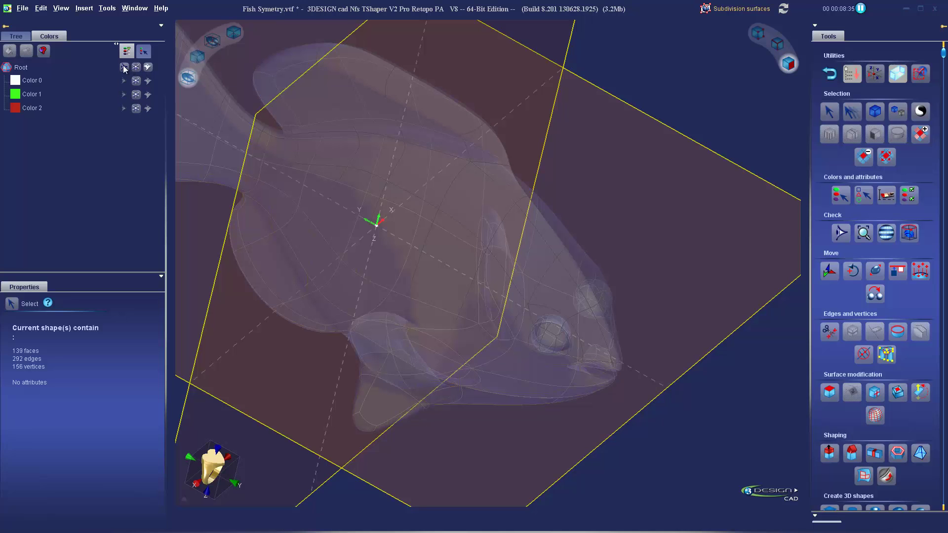
{"action": "left_click", "coordinate": [124, 66]}
{"action": "left_click", "coordinate": [124, 67]}
{"action": "left_click", "coordinate": [124, 67]}
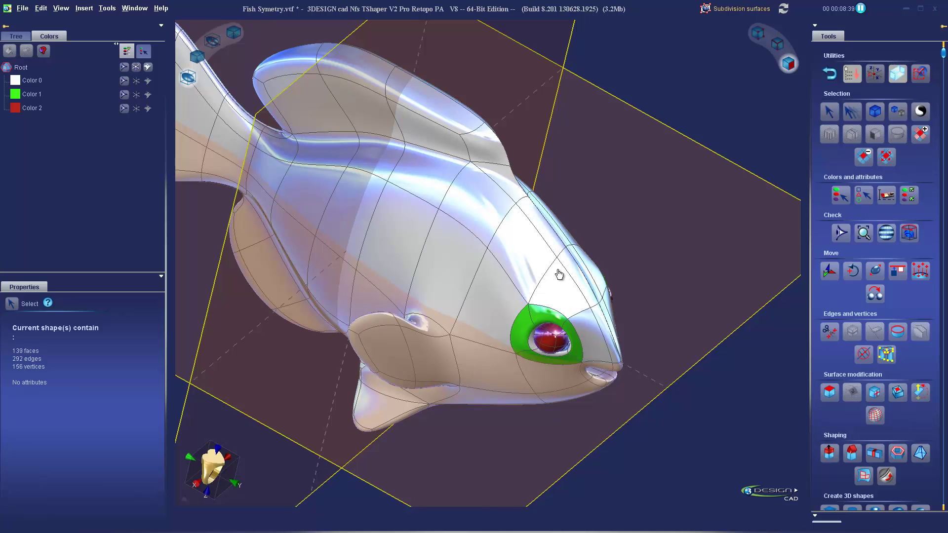
- Hide the Color 0 and Color 2 groups so that only the green Color 1 faces are displayed
{"action": "right_click_drag", "start_coordinate": [561, 271], "coordinate": [539, 229]}
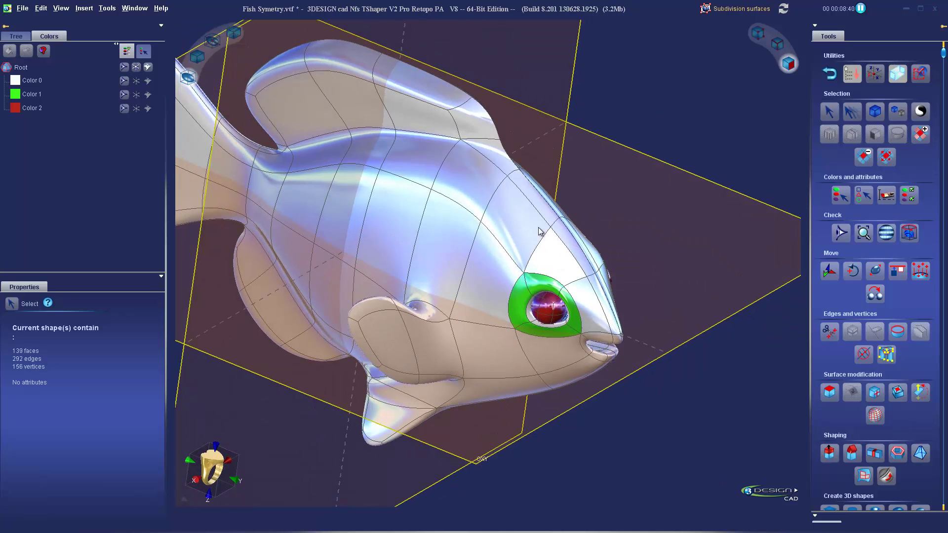
{"action": "left_click", "coordinate": [148, 95]}
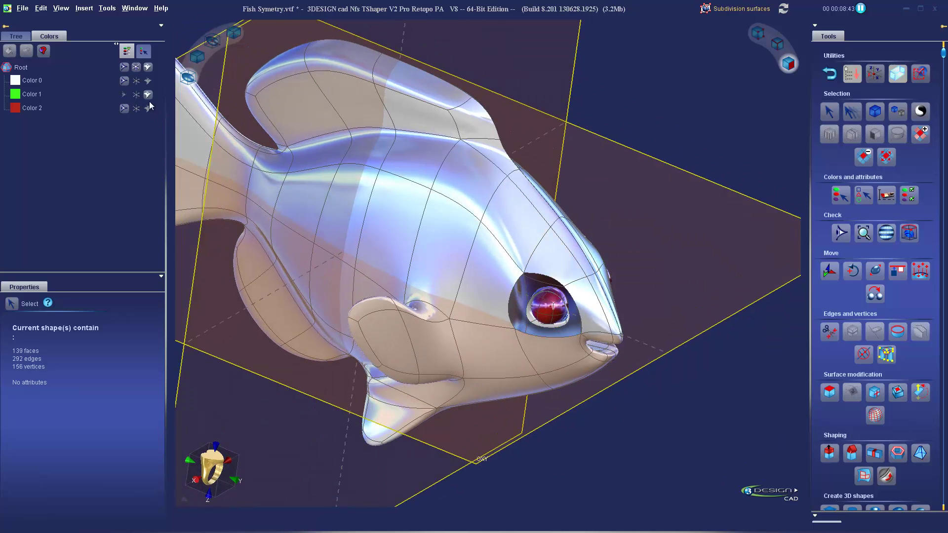
{"action": "left_click", "coordinate": [124, 94]}
{"action": "left_click", "coordinate": [148, 80]}
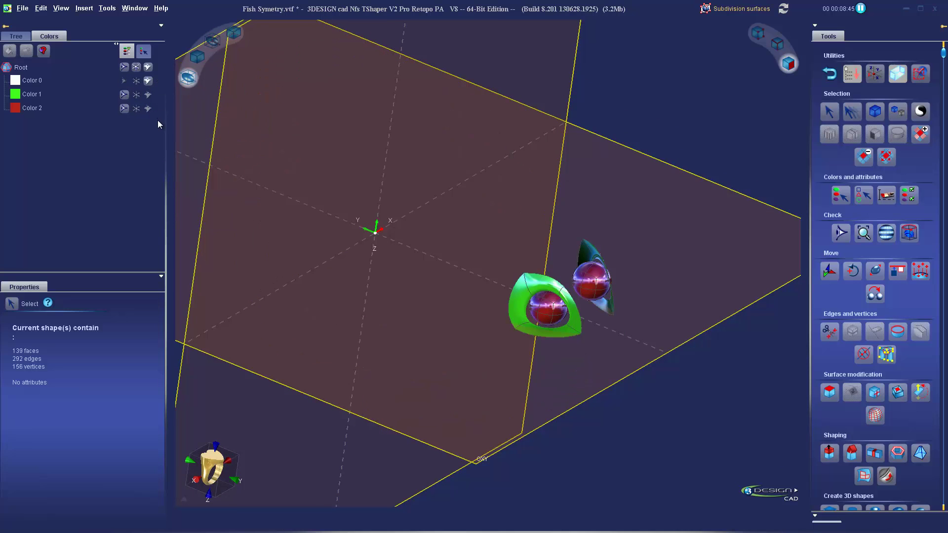
{"action": "left_click", "coordinate": [148, 108]}
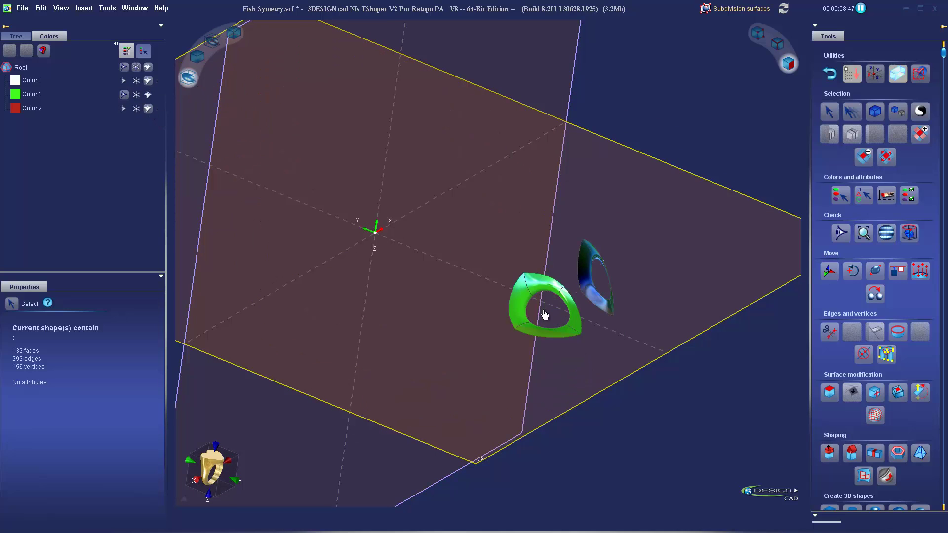
- Select the upper rear corner vertex of the green eye surround and move it up and outward
{"action": "right_click_drag", "start_coordinate": [545, 316], "coordinate": [399, 208]}
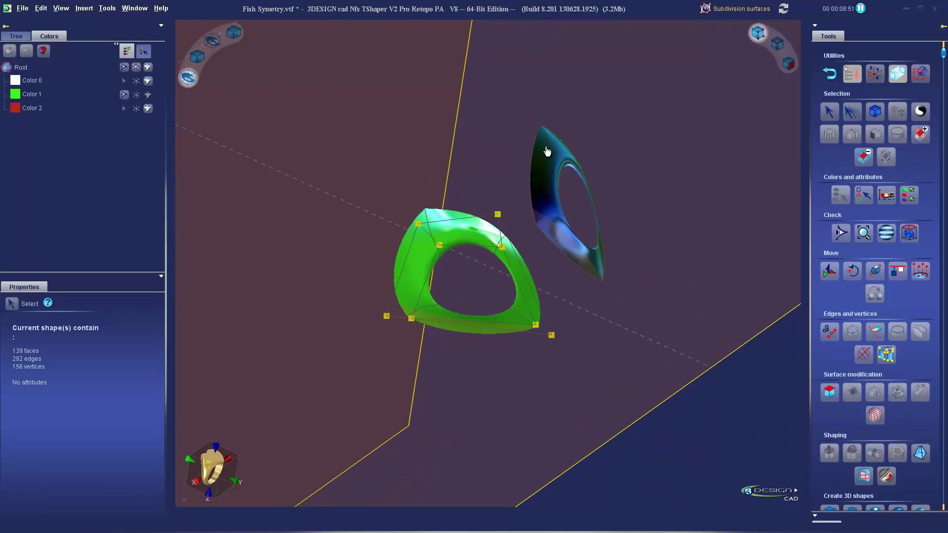
{"action": "left_click_drag", "start_coordinate": [375, 184], "coordinate": [436, 252]}
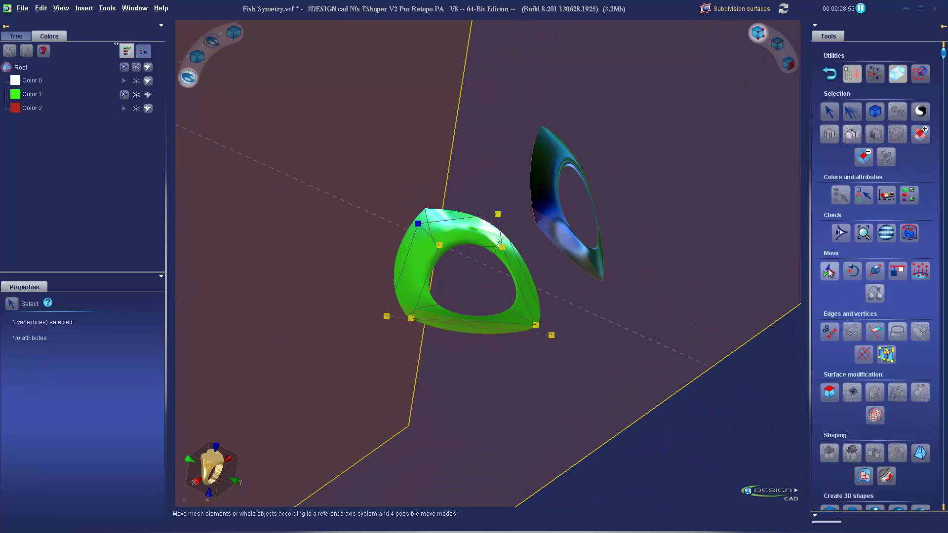
{"action": "left_click", "coordinate": [830, 271]}
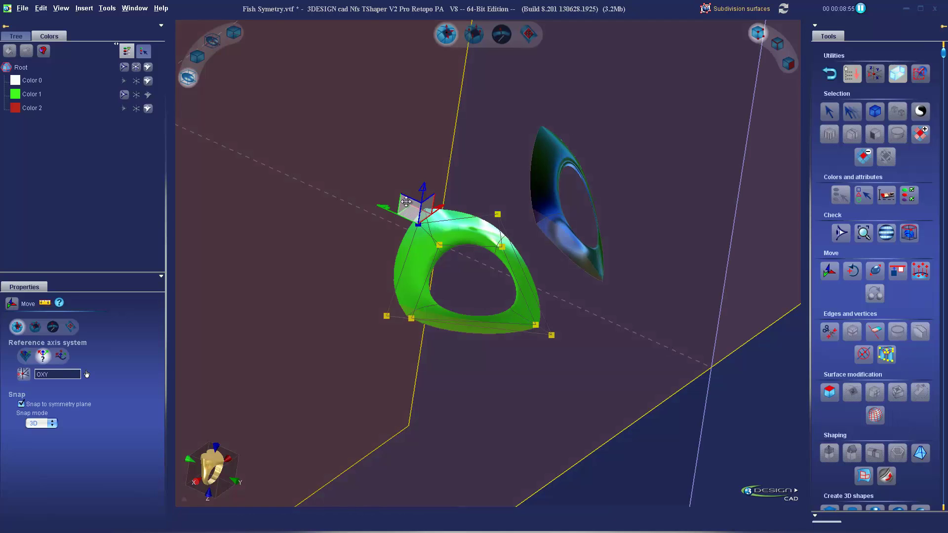
{"action": "left_click_drag", "start_coordinate": [416, 208], "coordinate": [394, 186]}
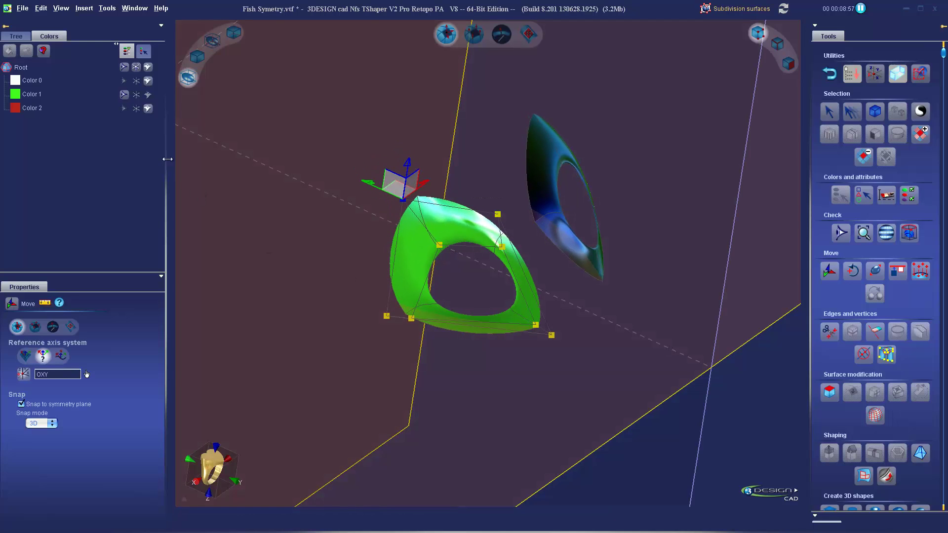
- Make the Color 0 group transparent and move the lower rear vertex of the green eye surround outward
{"action": "left_click", "coordinate": [137, 81]}
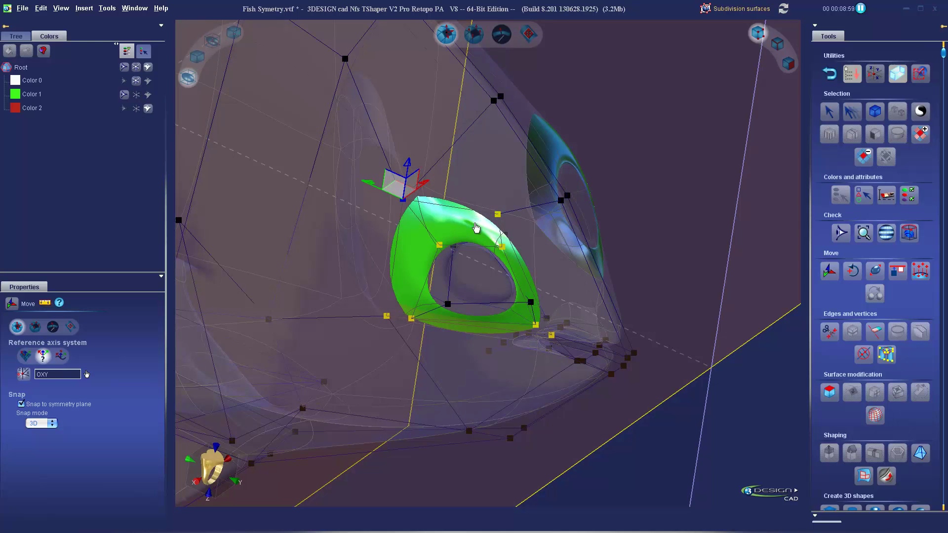
{"action": "right_click_drag", "start_coordinate": [437, 215], "coordinate": [484, 198]}
{"action": "left_click_drag", "start_coordinate": [487, 130], "coordinate": [474, 103]}
{"action": "left_click_drag", "start_coordinate": [451, 256], "coordinate": [482, 300]}
{"action": "left_click_drag", "start_coordinate": [456, 254], "coordinate": [411, 249]}
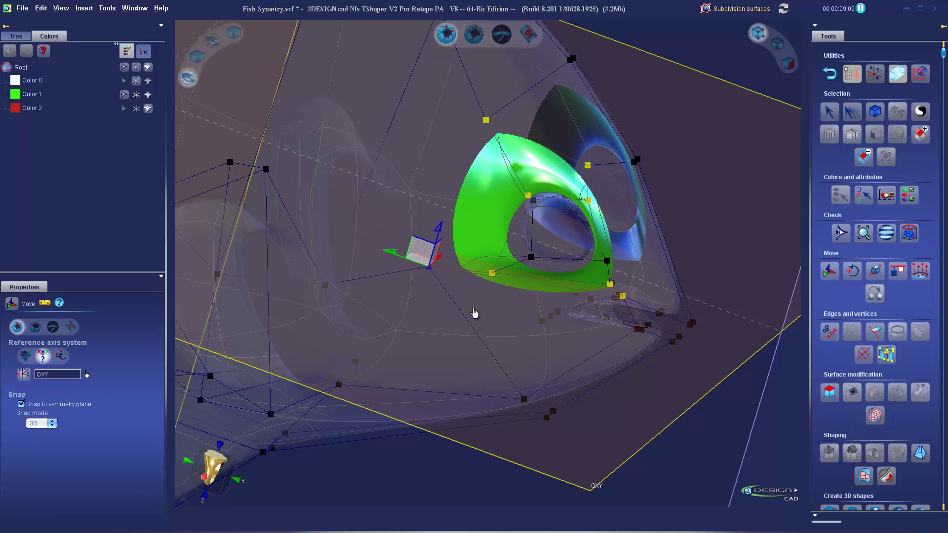
{"action": "left_click_drag", "start_coordinate": [475, 310], "coordinate": [494, 286]}
{"action": "left_click_drag", "start_coordinate": [637, 301], "coordinate": [603, 252]}
{"action": "left_click", "coordinate": [613, 377]}
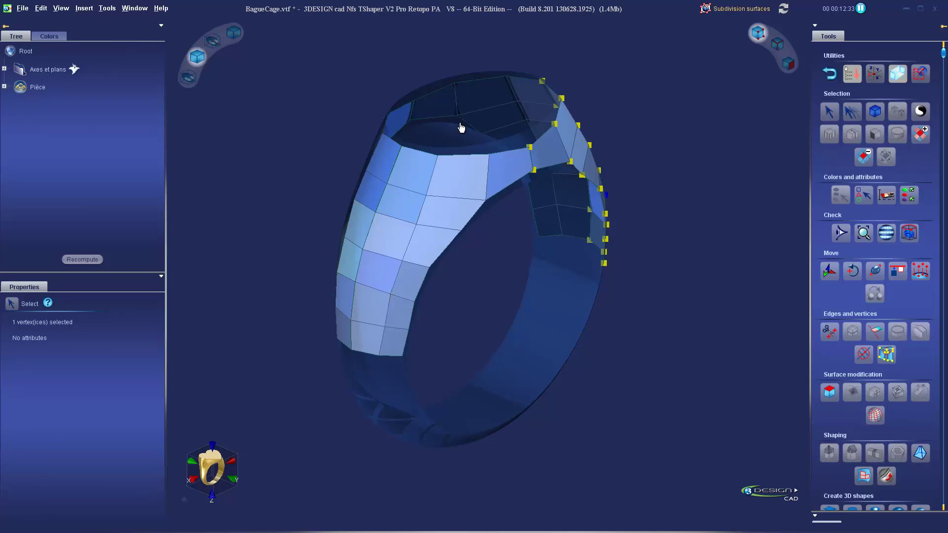
- In the BagueCage model, expand Pièce and Pile in the construction tree and hide the Chevalière item
{"action": "right_click_drag", "start_coordinate": [671, 205], "coordinate": [388, 296]}
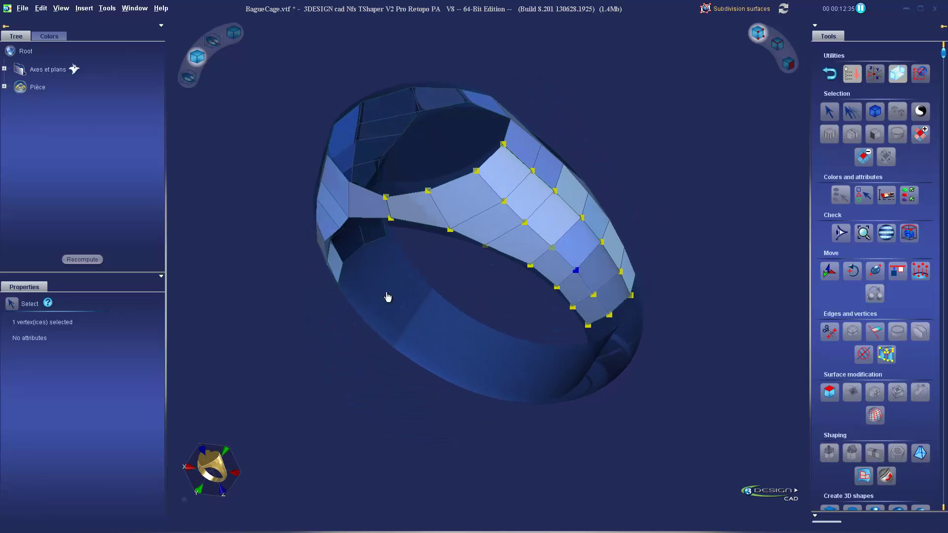
{"action": "right_click_drag", "start_coordinate": [570, 307], "coordinate": [624, 235]}
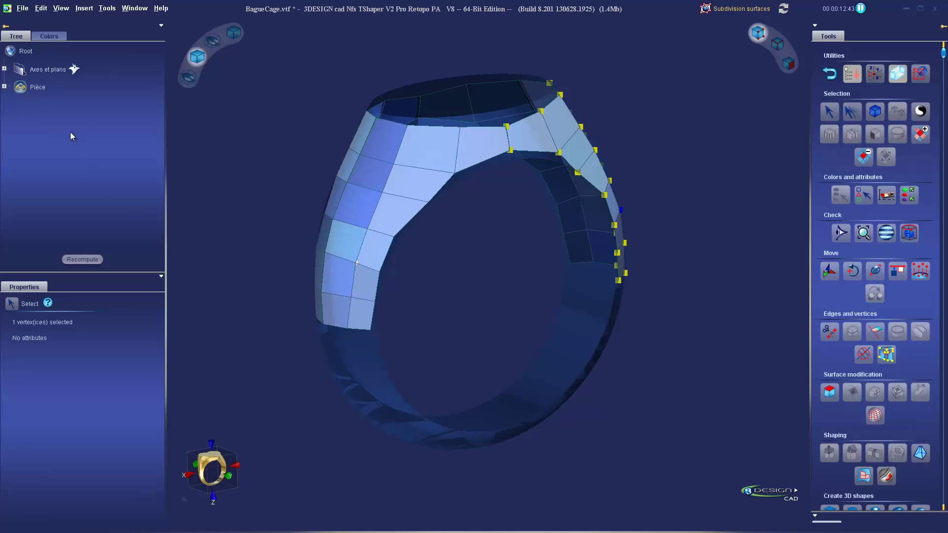
{"action": "left_click", "coordinate": [4, 87]}
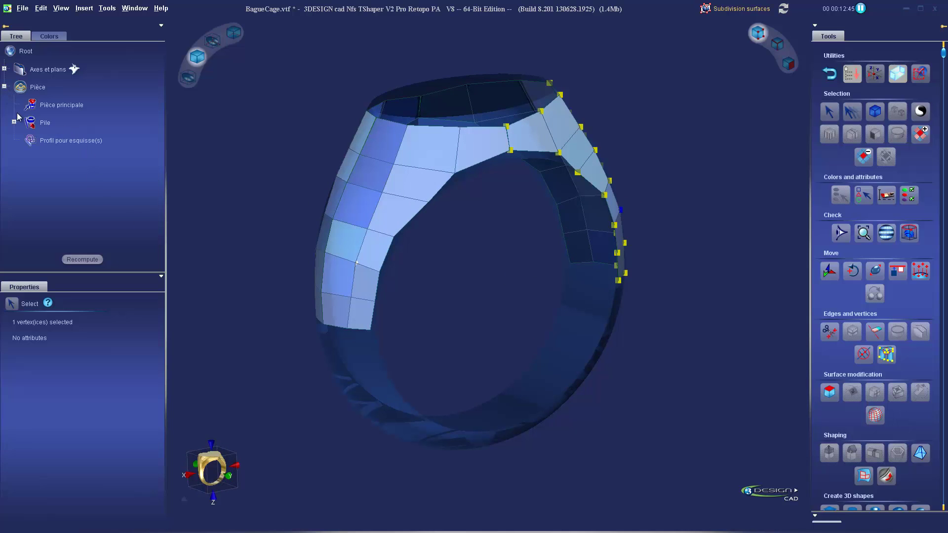
{"action": "left_click", "coordinate": [14, 122]}
{"action": "right_click", "coordinate": [63, 141]}
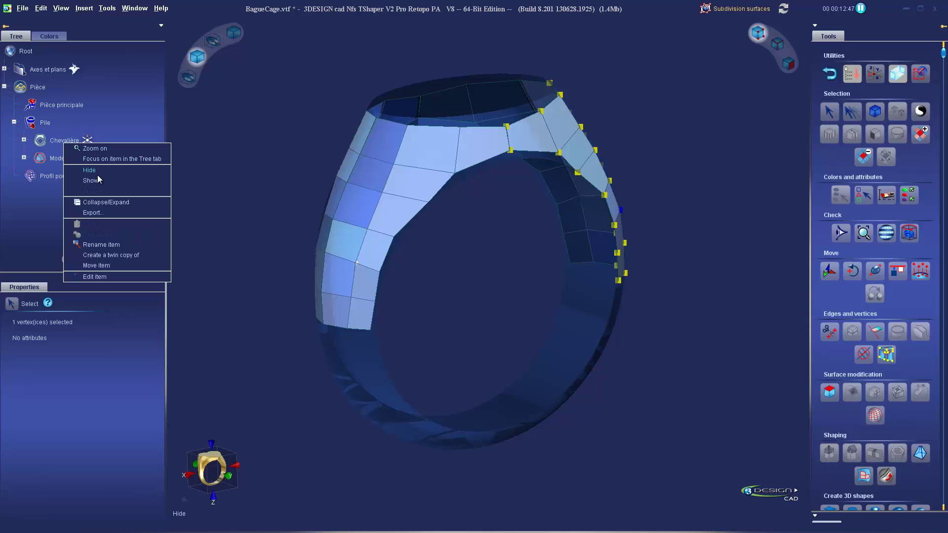
{"action": "left_click", "coordinate": [97, 173]}
- Expand the Modelage item and open its surface edit entry for editing
{"action": "middle_click_drag", "start_coordinate": [508, 226], "coordinate": [232, 222]}
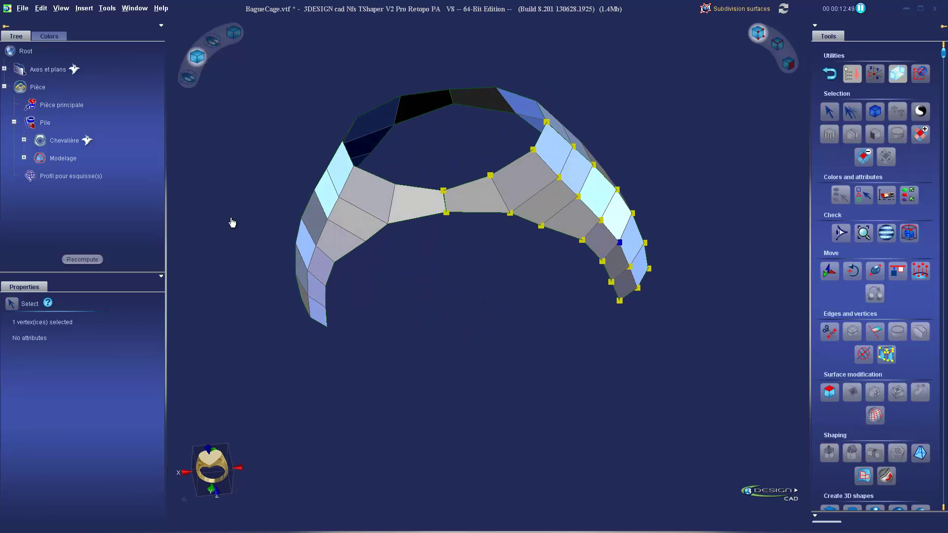
{"action": "left_click", "coordinate": [24, 157]}
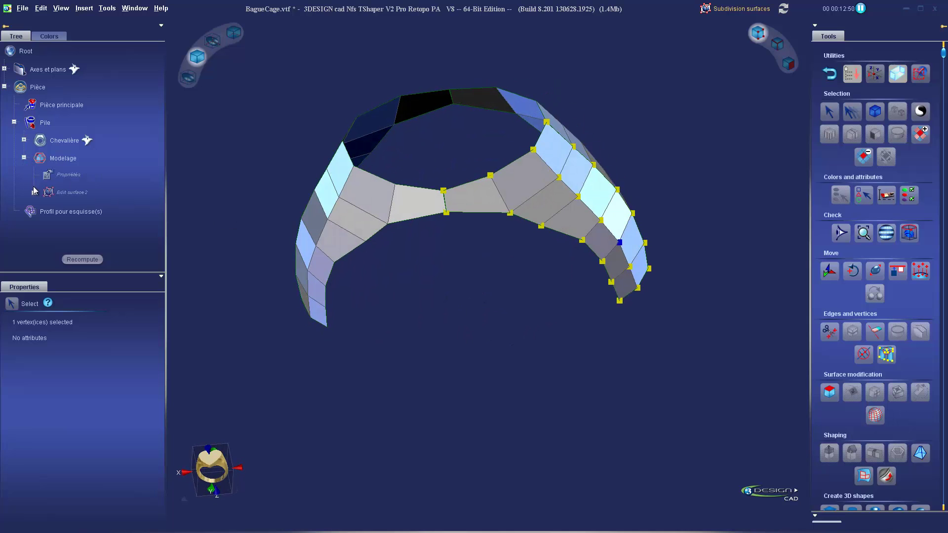
{"action": "double_click", "coordinate": [74, 196]}
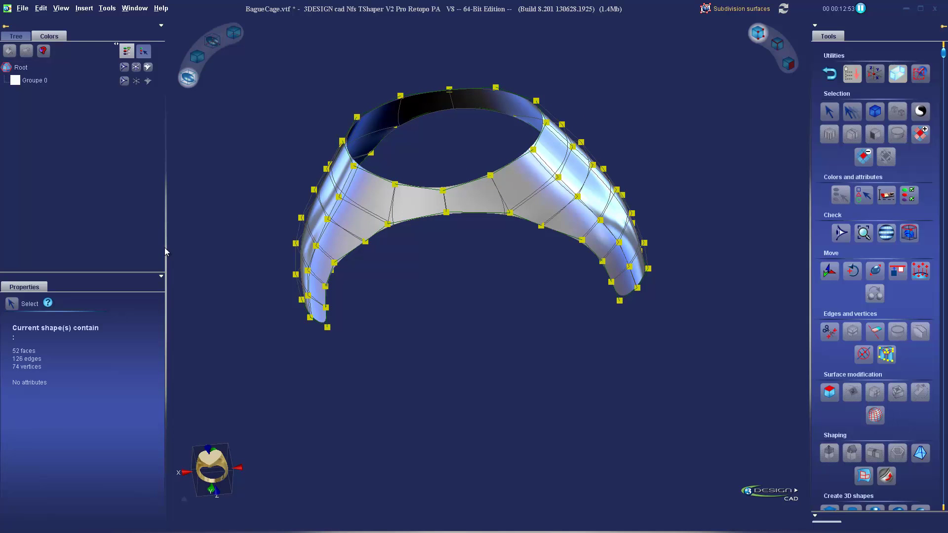
- Switch to edge selection and select all edges of the ring mesh
{"action": "middle_click_drag", "start_coordinate": [479, 366], "coordinate": [562, 311]}
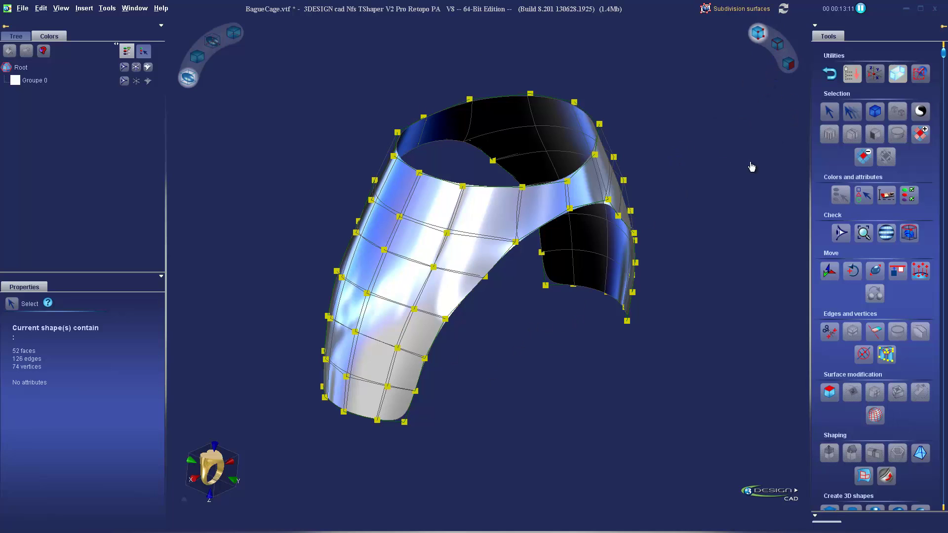
{"action": "left_click", "coordinate": [777, 43]}
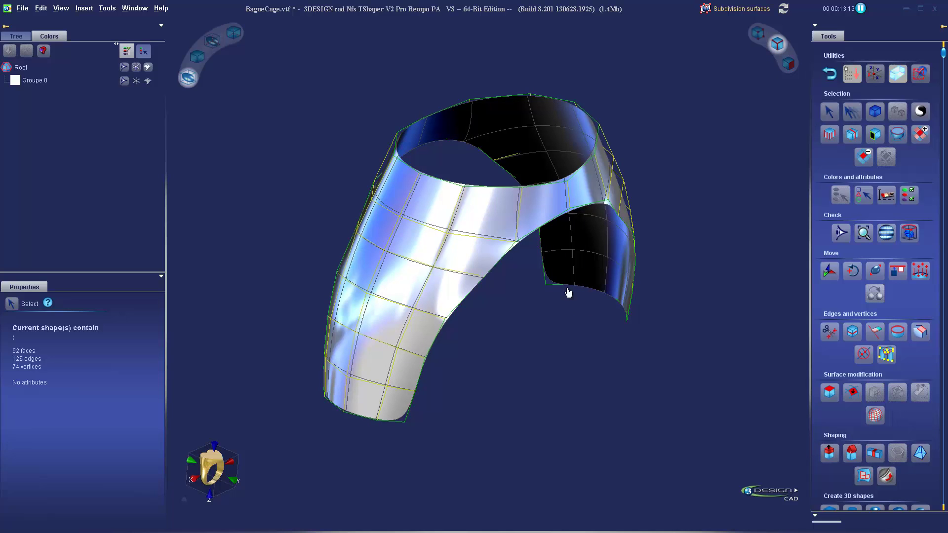
{"action": "left_click", "coordinate": [876, 113]}
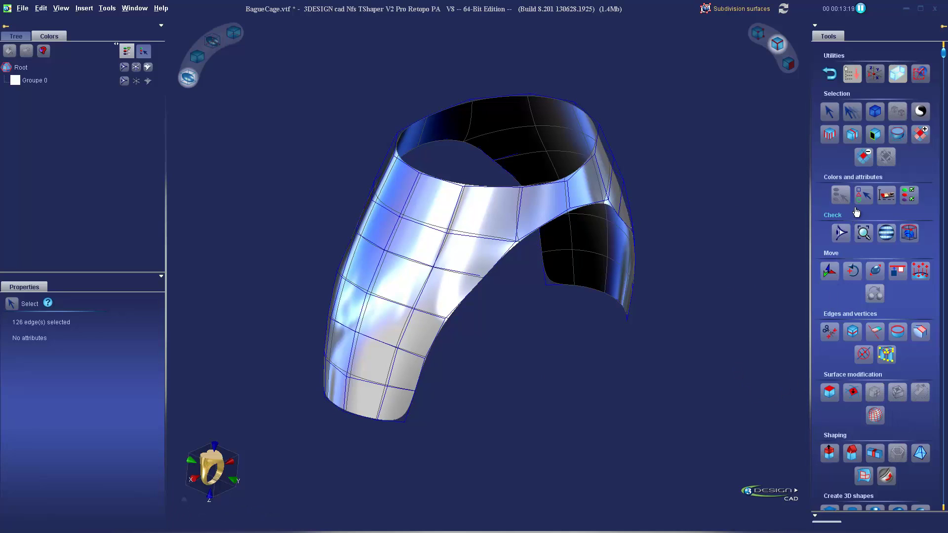
- Create an attribute named Edges on the selected edges and clear the selection
{"action": "left_click", "coordinate": [886, 194]}
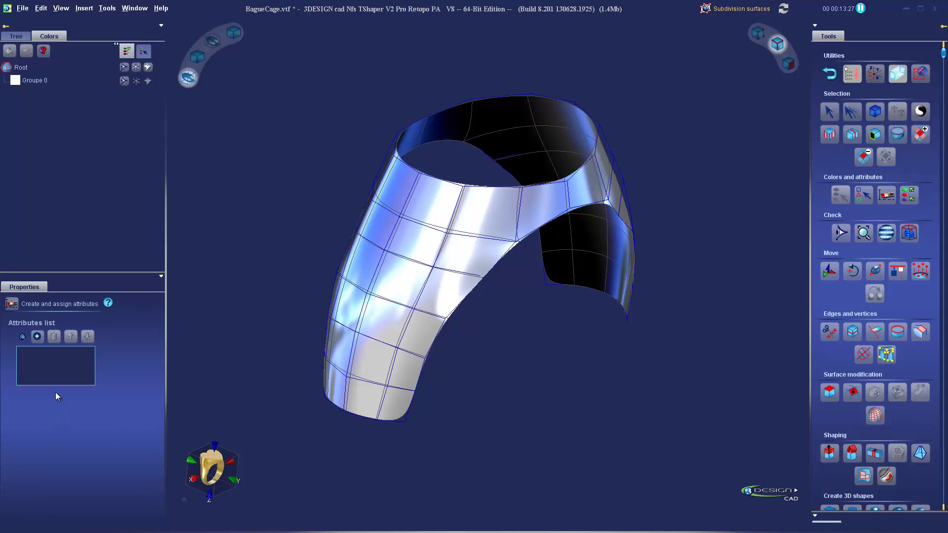
{"action": "left_click", "coordinate": [37, 337]}
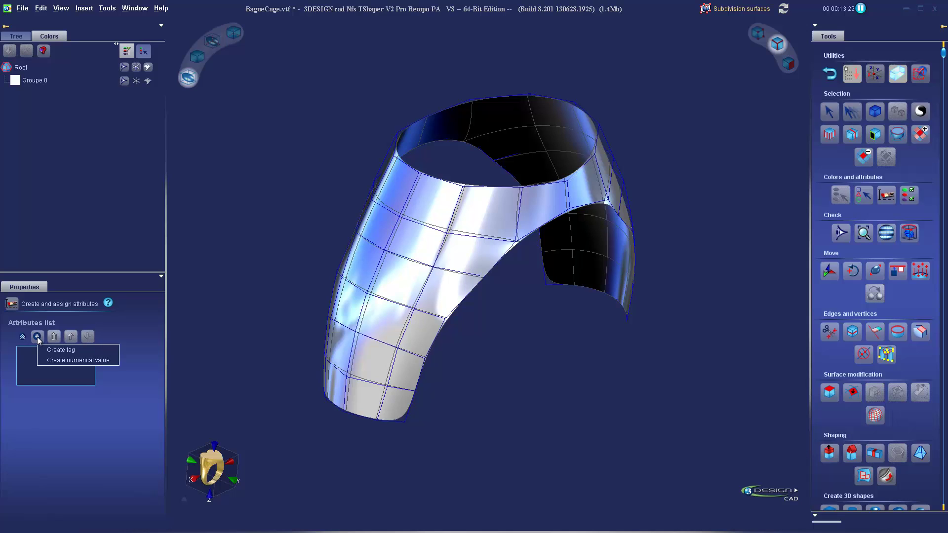
{"action": "left_click", "coordinate": [67, 360]}
{"action": "double_click", "coordinate": [64, 403]}
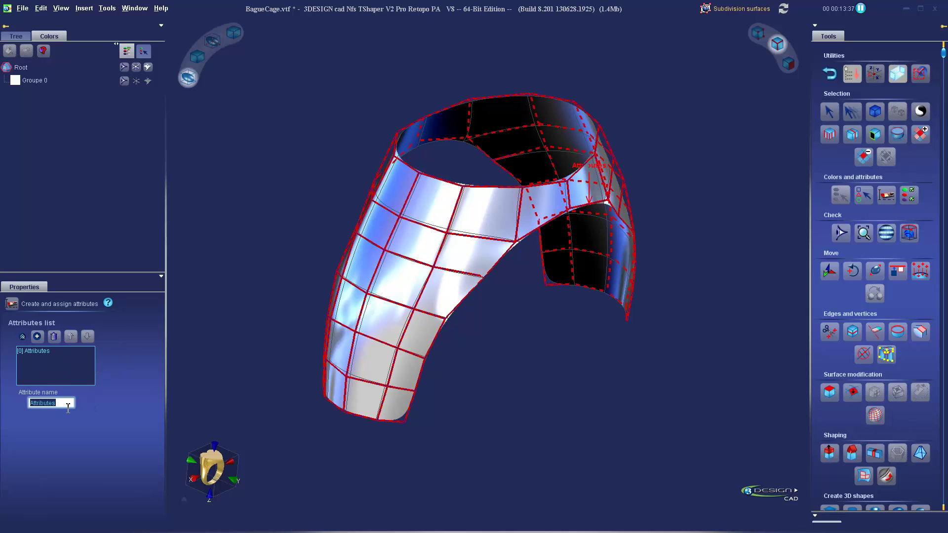
{"action": "type", "text": "Edges"}
{"action": "key", "text": "Return"}
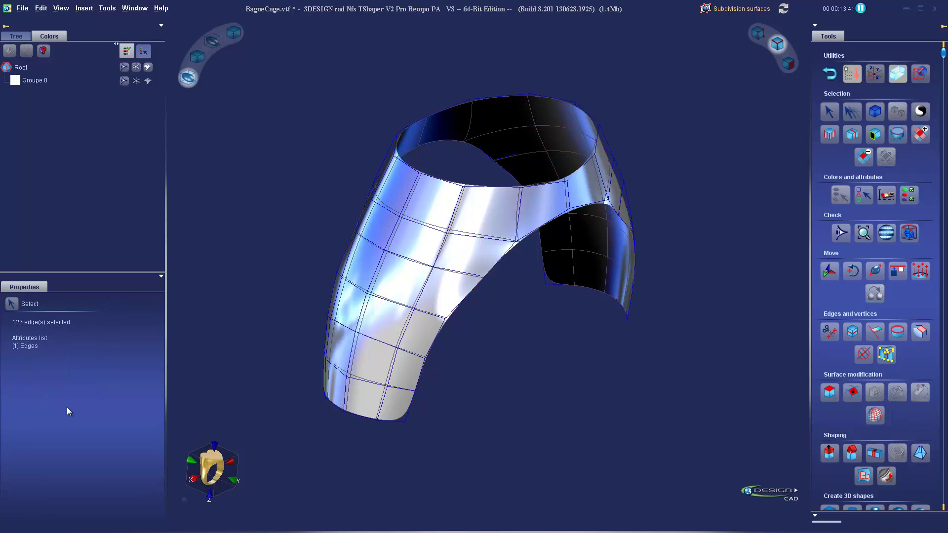
{"action": "left_click", "coordinate": [571, 384]}
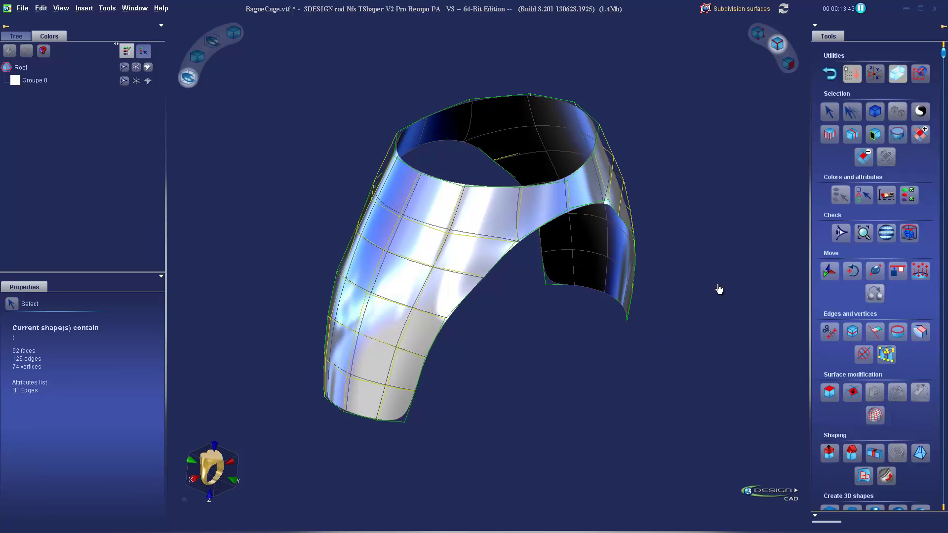
- Reselect the ring mesh edges through the Edges attribute and clear the selection
{"action": "left_click", "coordinate": [865, 200]}
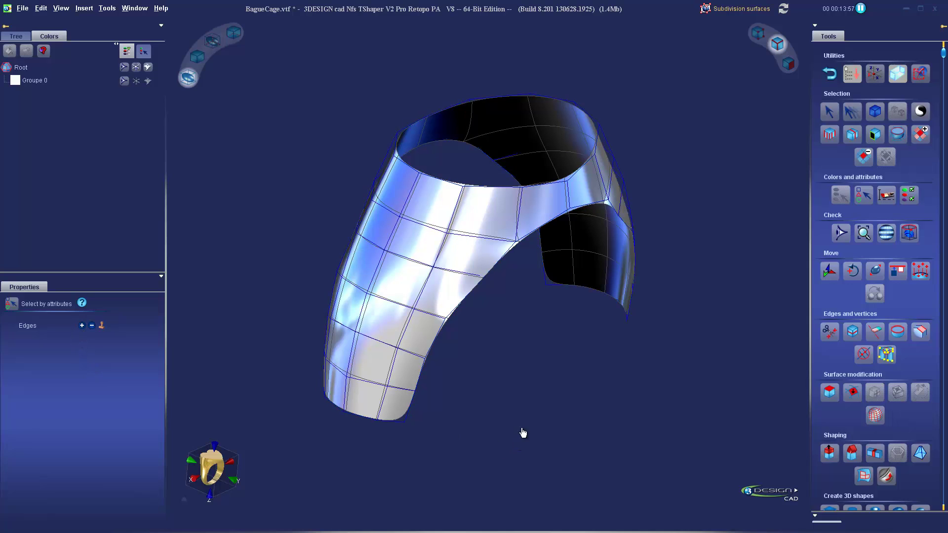
{"action": "left_click", "coordinate": [524, 354]}
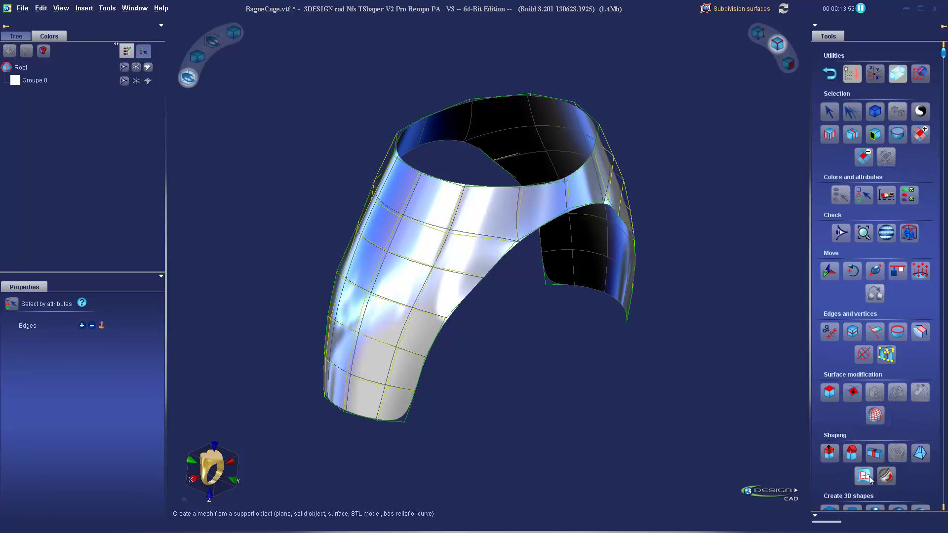
- Subdivide the ring mesh and reselect its original edges through the Edges attribute
{"action": "left_click", "coordinate": [875, 418]}
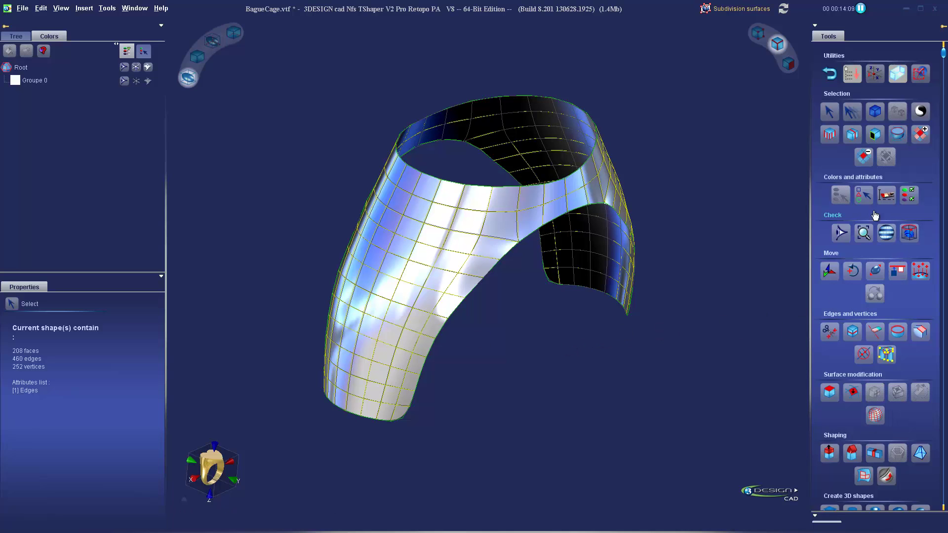
{"action": "left_click", "coordinate": [864, 195]}
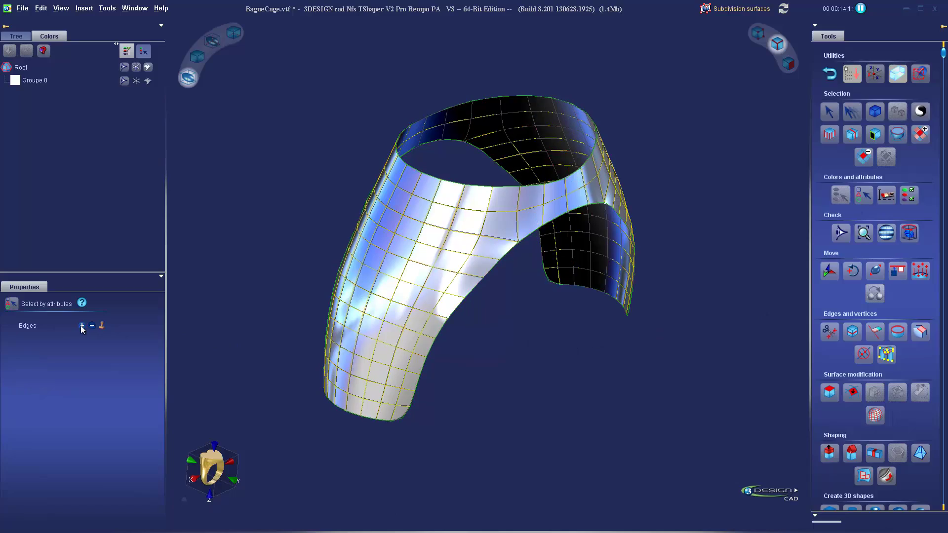
{"action": "mouse_move", "coordinate": [512, 324]}
{"action": "middle_mouse_down"}
{"action": "mouse_move", "coordinate": [632, 314]}
{"action": "mouse_move", "coordinate": [678, 280]}
{"action": "mouse_move", "coordinate": [378, 285]}
{"action": "mouse_move", "coordinate": [586, 302]}
{"action": "mouse_move", "coordinate": [659, 228]}
{"action": "mouse_move", "coordinate": [536, 396]}
{"action": "mouse_move", "coordinate": [561, 307]}
{"action": "mouse_move", "coordinate": [559, 326]}
{"action": "middle_mouse_up"}
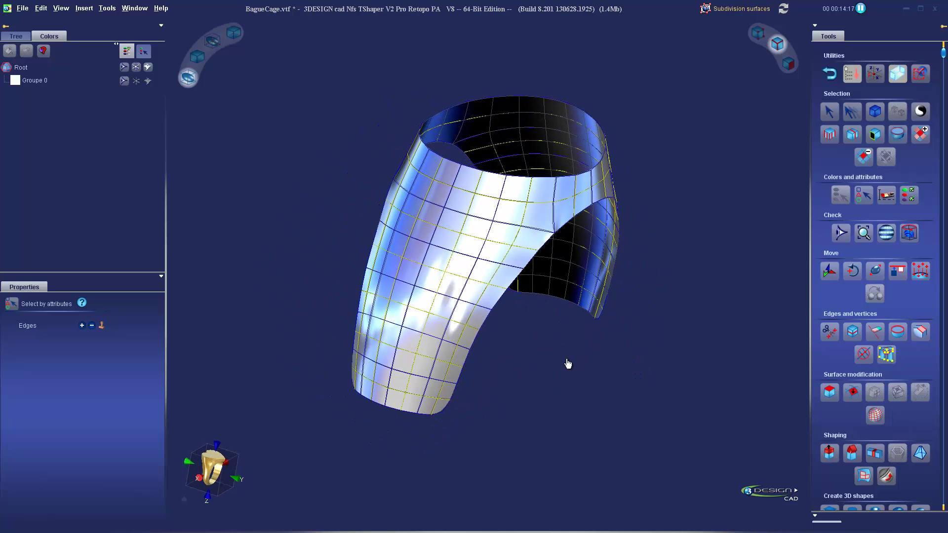
{"action": "scroll", "coordinate": [568, 368], "scroll_direction": "up", "scroll_amount": 3}
{"action": "middle_click_drag", "start_coordinate": [572, 372], "coordinate": [800, 394]}
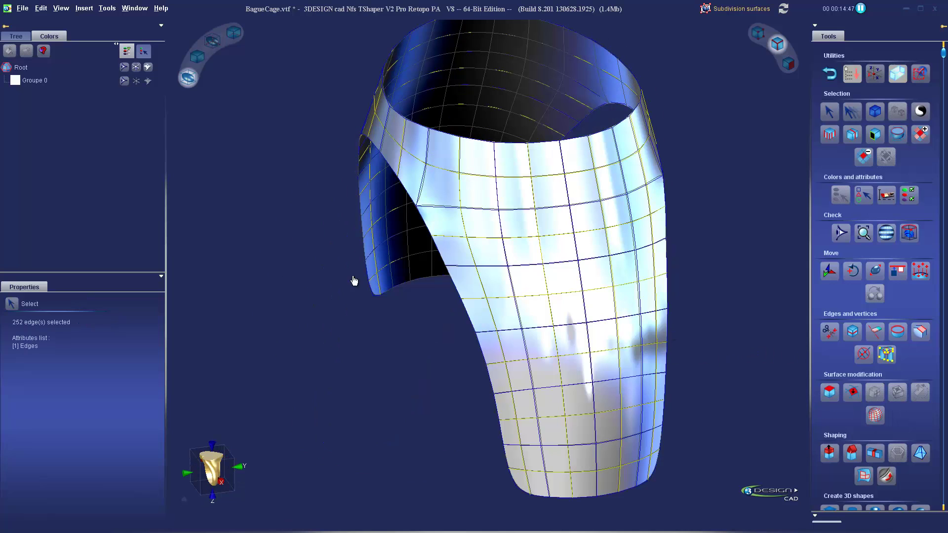
- Chamfer the selected ring mesh edges with a 0.5 mm length, adding a bevel and removing sharp edges
{"action": "left_click", "coordinate": [920, 332]}
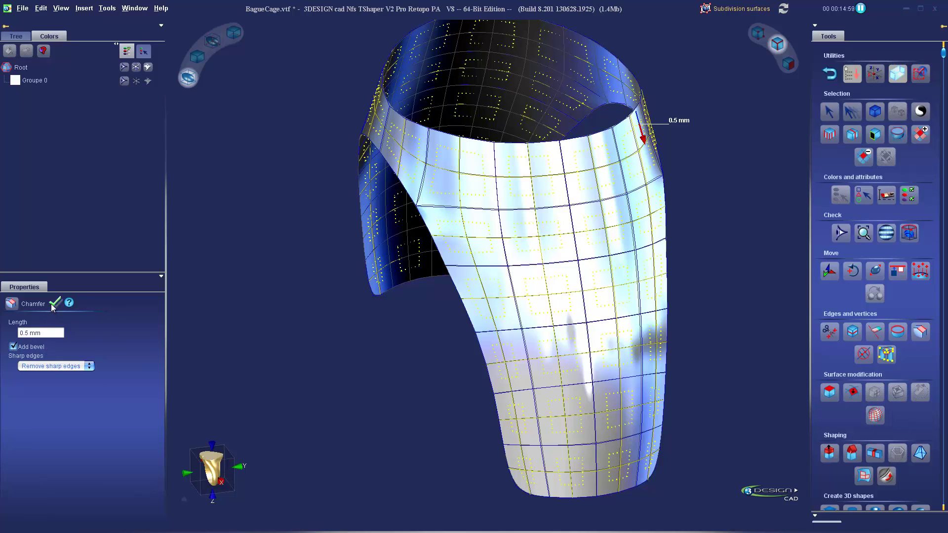
{"action": "left_click", "coordinate": [55, 303]}
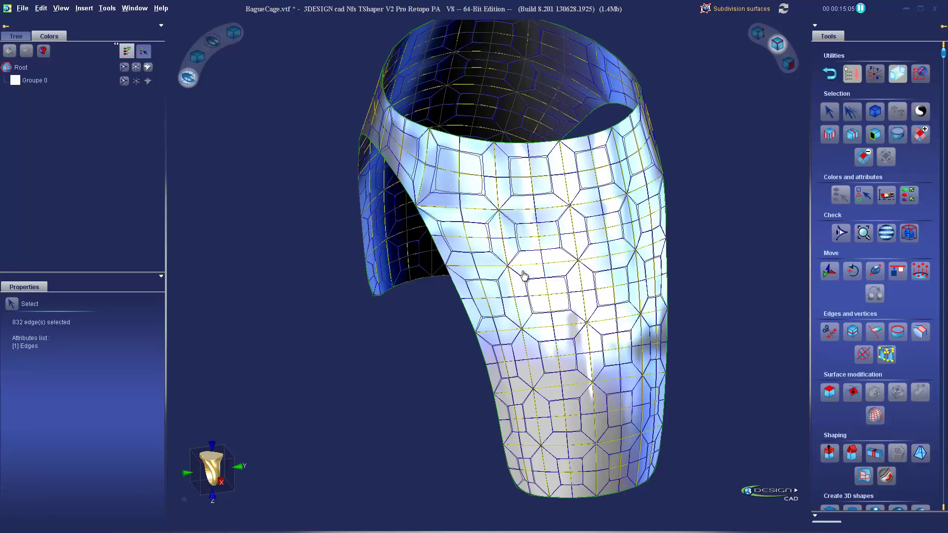
{"action": "scroll", "coordinate": [611, 311], "scroll_direction": "up", "scroll_amount": 2}
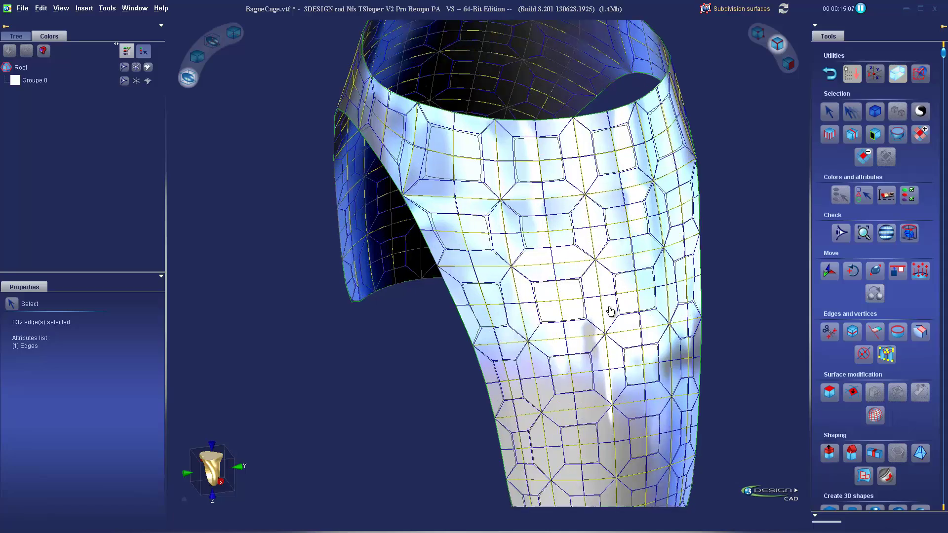
{"action": "right_click_drag", "start_coordinate": [611, 311], "coordinate": [578, 258]}
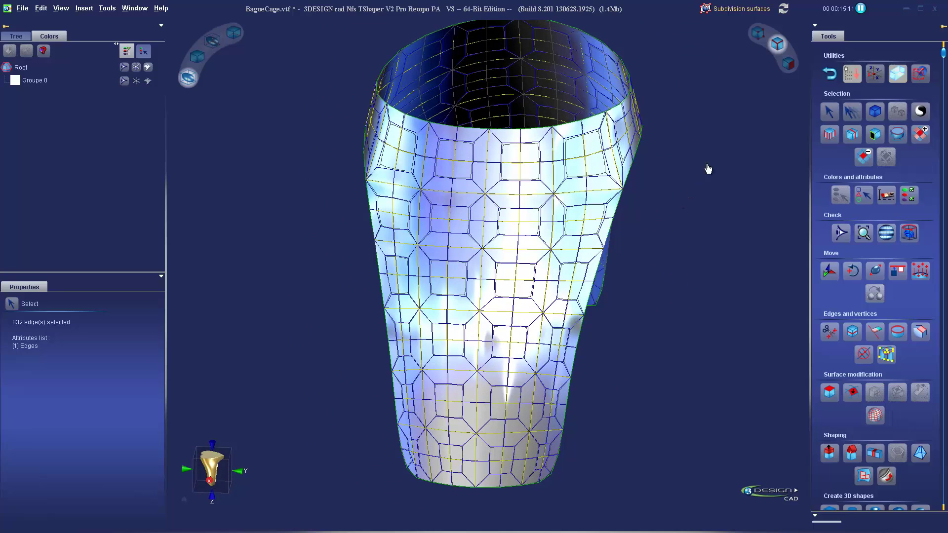
- Switch the chamfered selection to faces and assign those faces to a new color group
{"action": "left_click", "coordinate": [784, 71]}
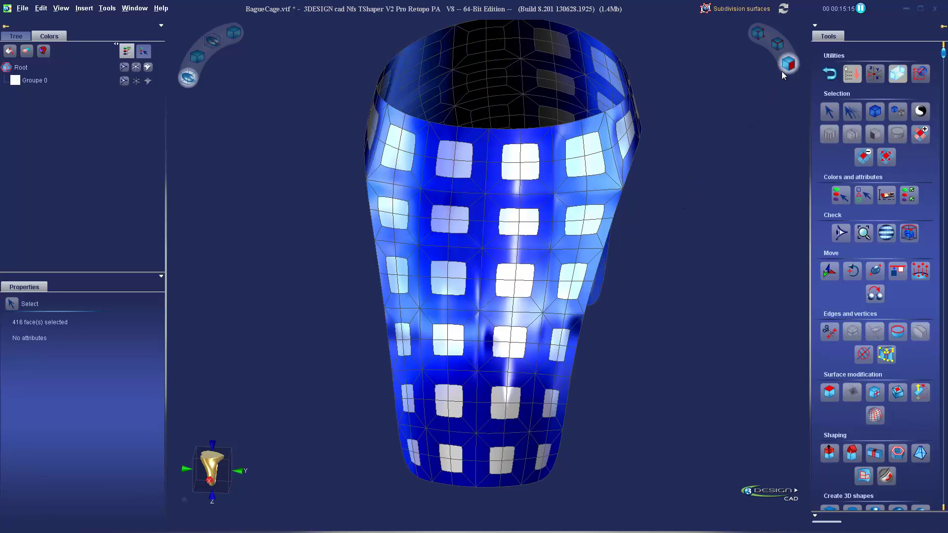
{"action": "right_click_drag", "start_coordinate": [324, 315], "coordinate": [305, 298]}
{"action": "scroll", "coordinate": [306, 298], "scroll_direction": "up", "scroll_amount": 2}
{"action": "scroll", "coordinate": [321, 298], "scroll_direction": "down", "scroll_amount": 2}
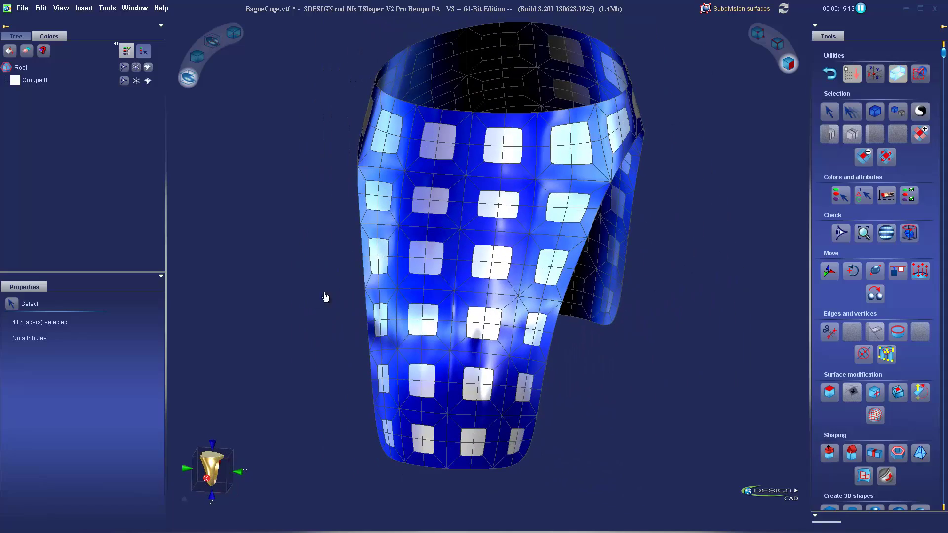
{"action": "left_click", "coordinate": [9, 51]}
- Change the color of Groupe 1 to green (R 25, G 191, B 48) and clear the selection
{"action": "right_click", "coordinate": [15, 94]}
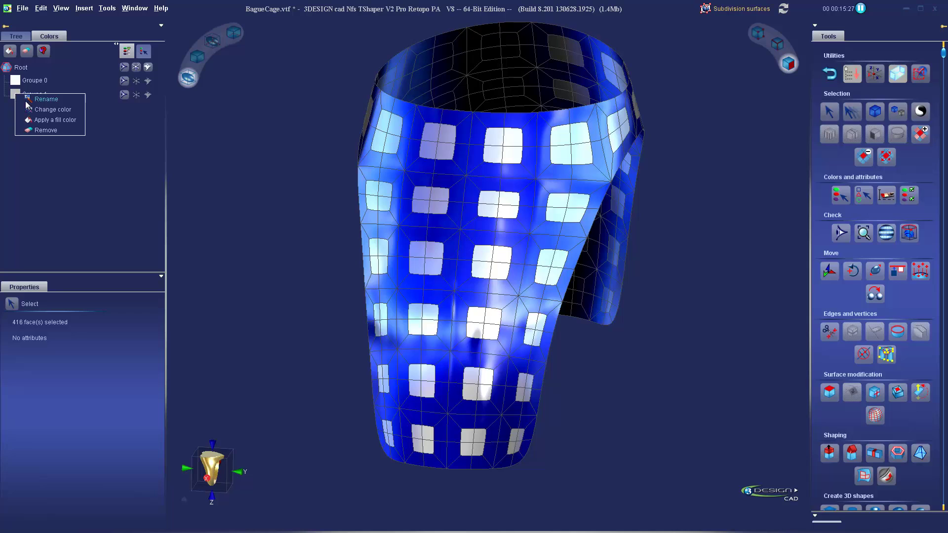
{"action": "left_click", "coordinate": [40, 109]}
{"action": "left_click_drag", "start_coordinate": [532, 301], "coordinate": [520, 226]}
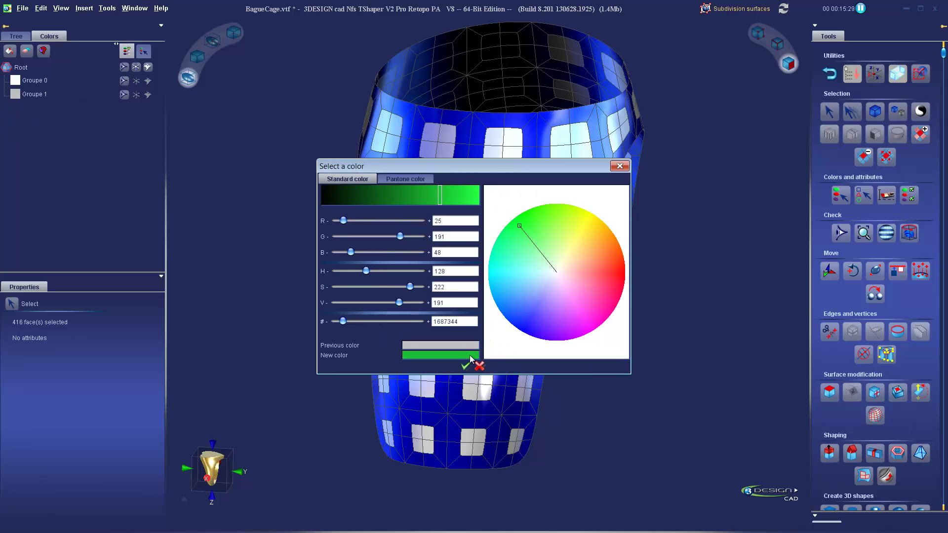
{"action": "left_click", "coordinate": [466, 366]}
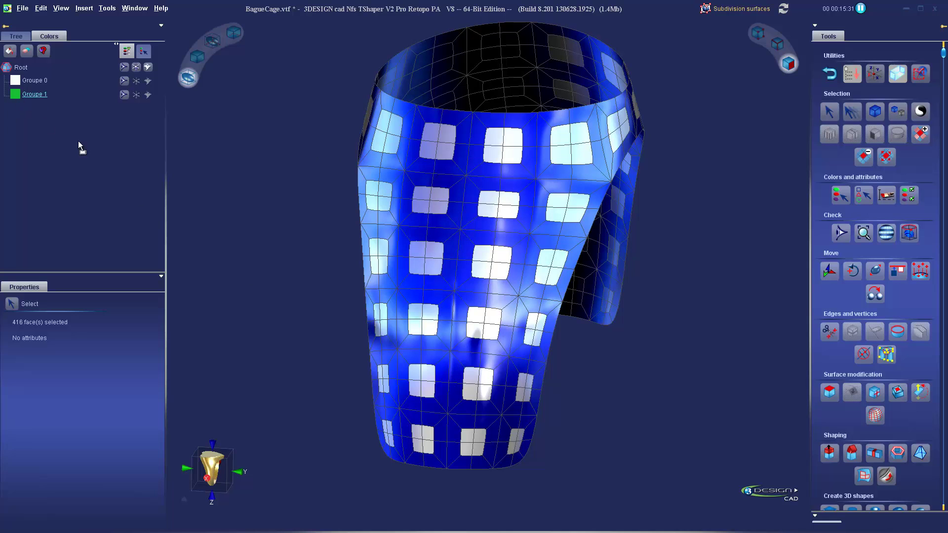
{"action": "left_click", "coordinate": [709, 303]}
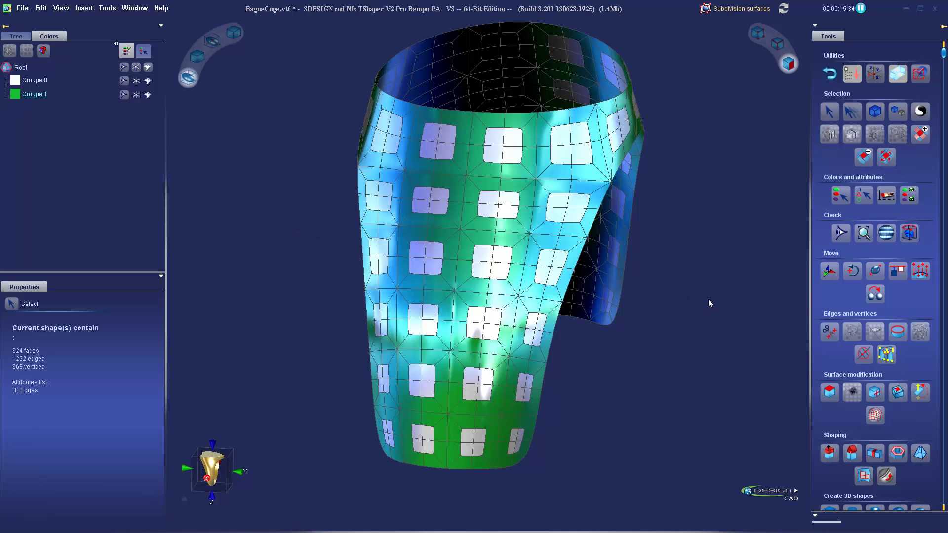
- Delete the square white faces by selecting the Groupe 1 faces and inverting the selection
{"action": "left_click", "coordinate": [142, 54]}
{"action": "left_click", "coordinate": [125, 95]}
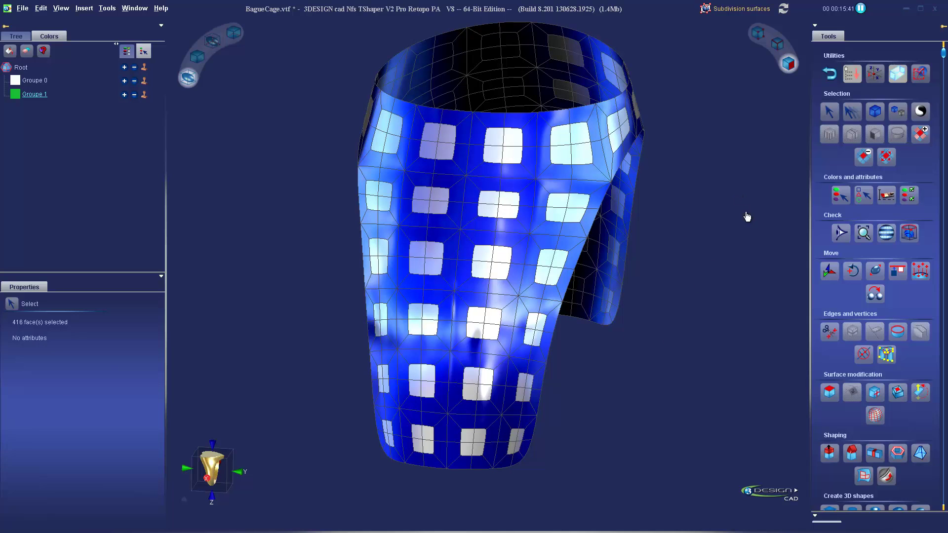
{"action": "left_click", "coordinate": [920, 113]}
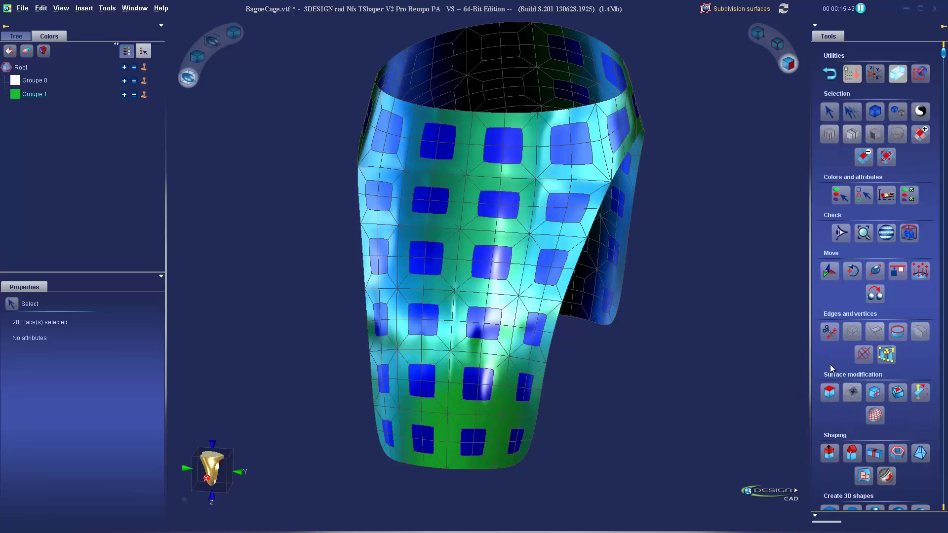
{"action": "left_click", "coordinate": [829, 392]}
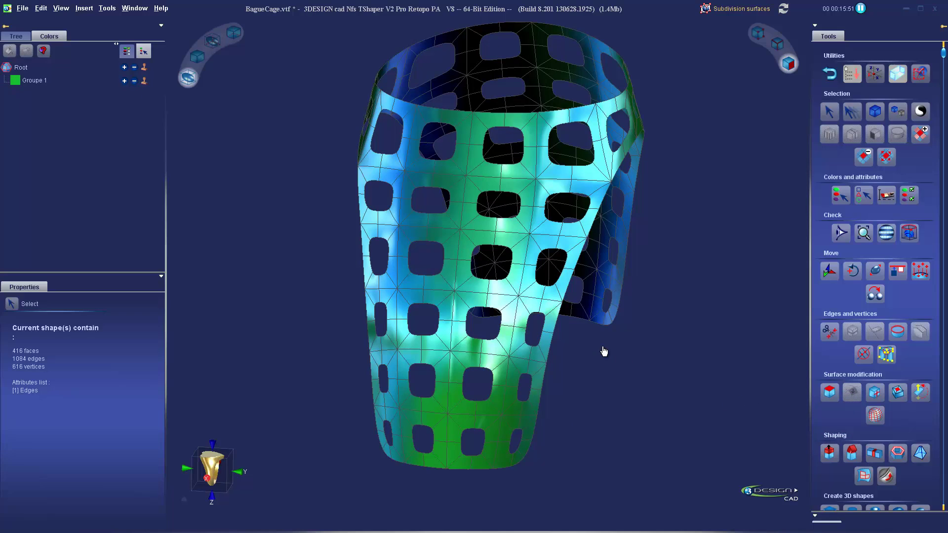
- Try to shell the perforated ring mesh with a 0.5 mm thickness
{"action": "right_click_drag", "start_coordinate": [640, 364], "coordinate": [597, 345]}
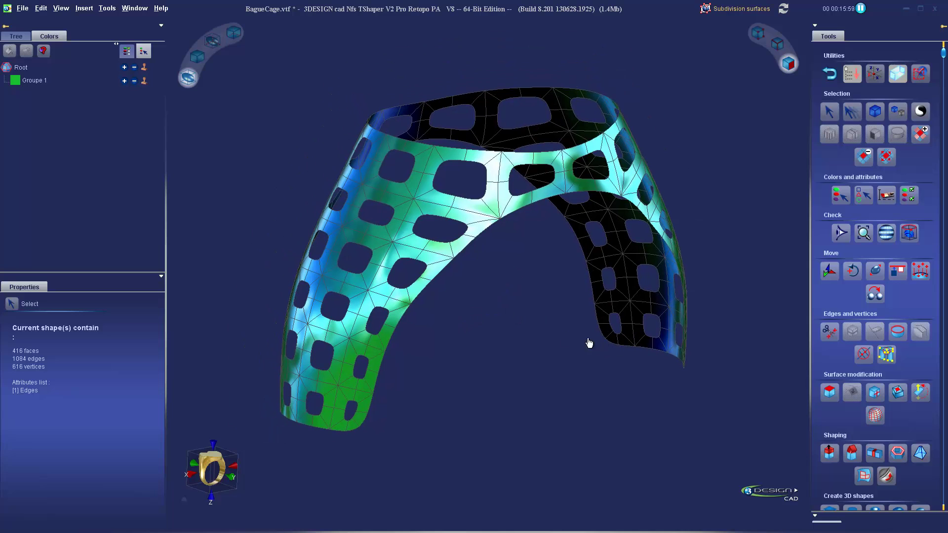
{"action": "scroll", "coordinate": [523, 324], "scroll_direction": "up", "scroll_amount": 3}
{"action": "scroll", "coordinate": [525, 326], "scroll_direction": "down", "scroll_amount": 3}
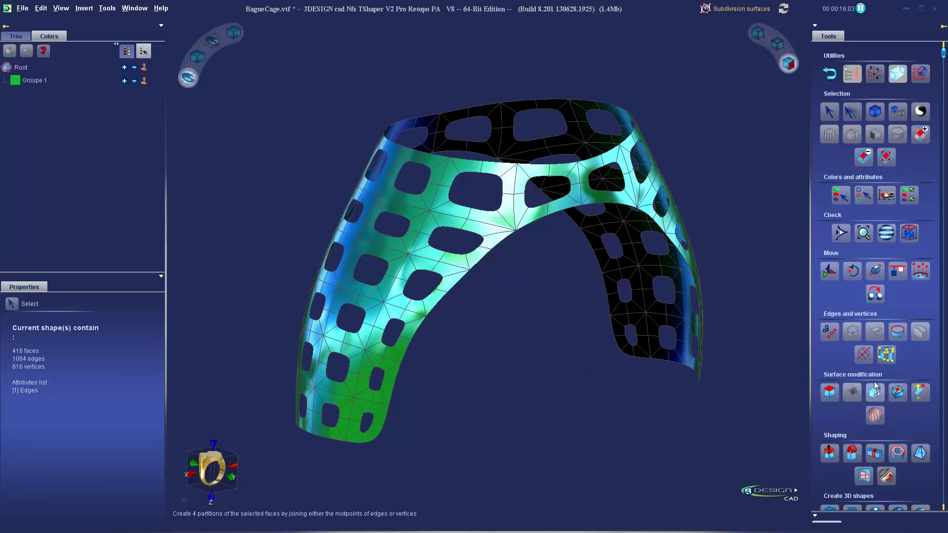
{"action": "left_click", "coordinate": [901, 454]}
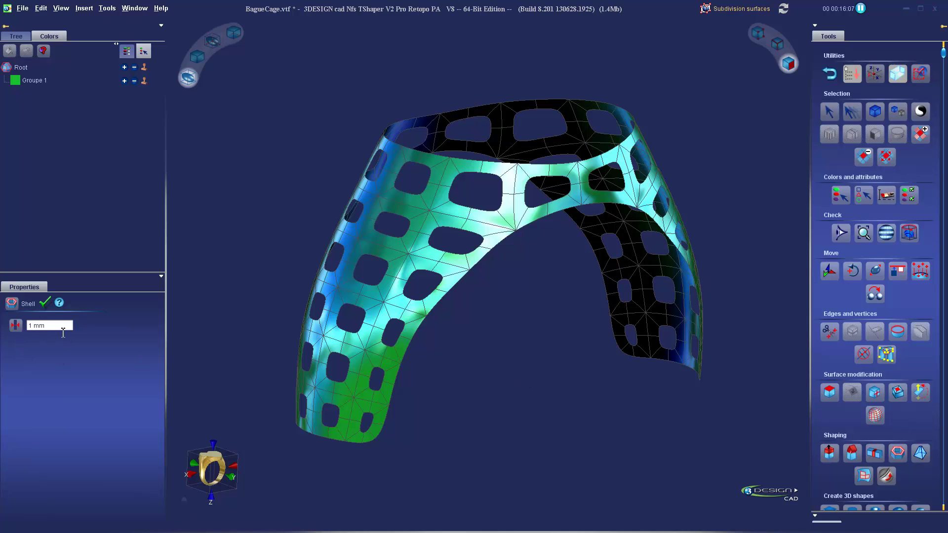
{"action": "triple_click", "coordinate": [59, 326]}
{"action": "key", "text": "BackSpace"}
{"action": "type", "text": ".5"}
{"action": "key", "text": "Return"}
{"action": "left_click", "coordinate": [45, 304]}
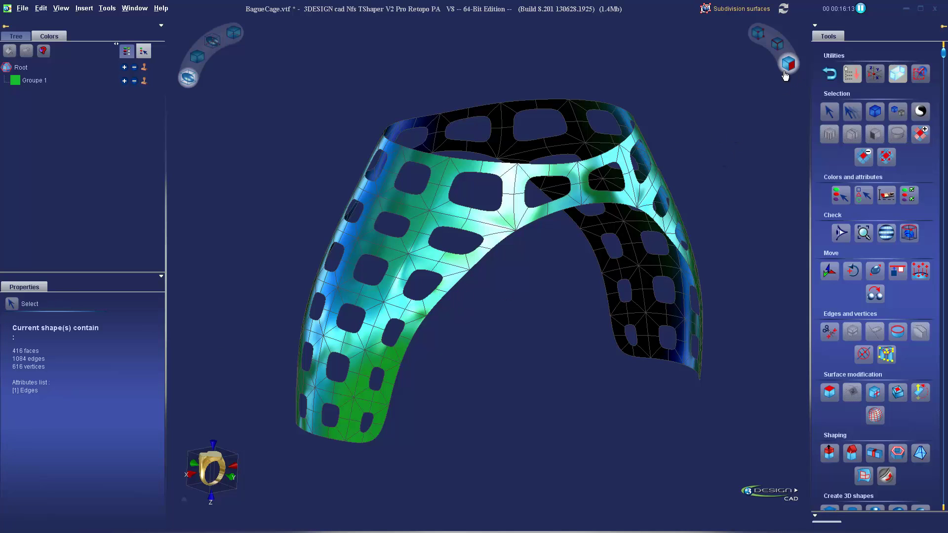
- Select all faces of the perforated mesh and shell them with a 0.5 mm thickness
{"action": "left_click", "coordinate": [878, 114]}
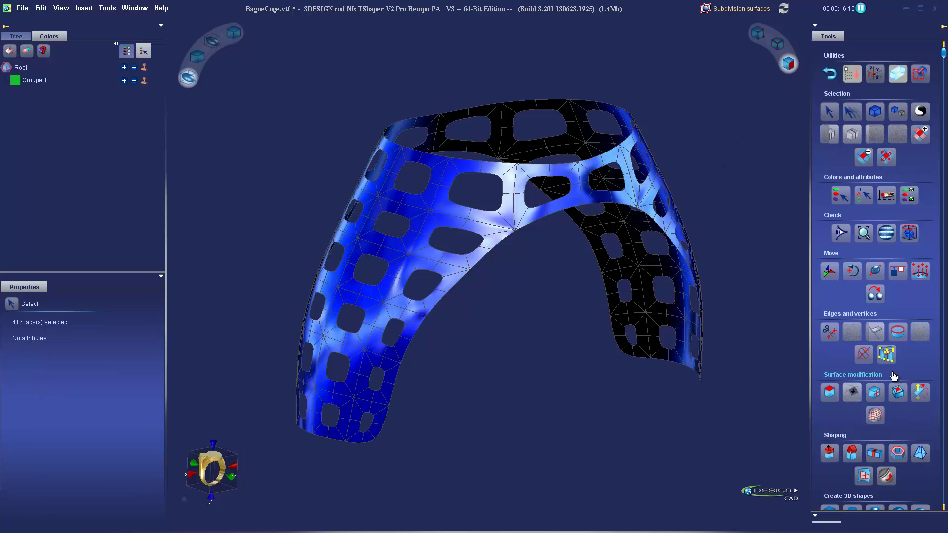
{"action": "left_click", "coordinate": [898, 453]}
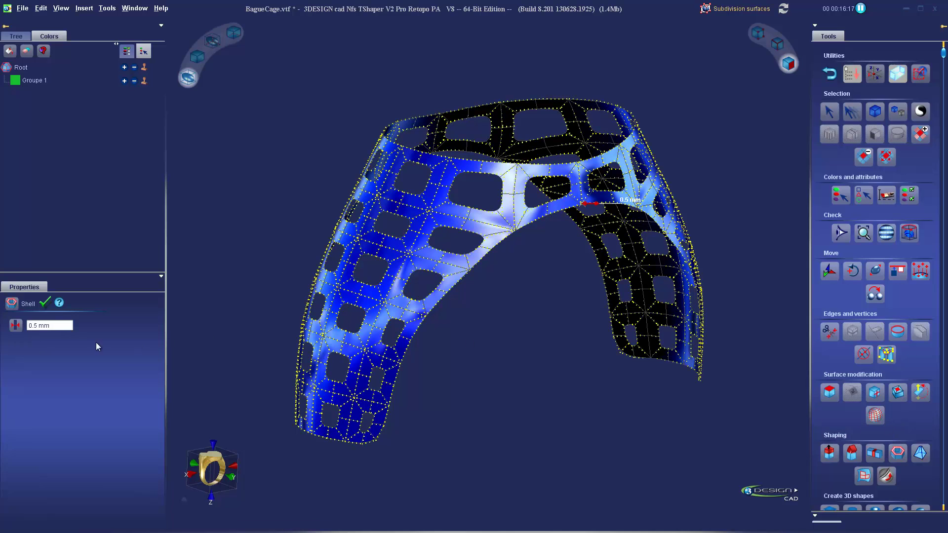
{"action": "left_click", "coordinate": [45, 303]}
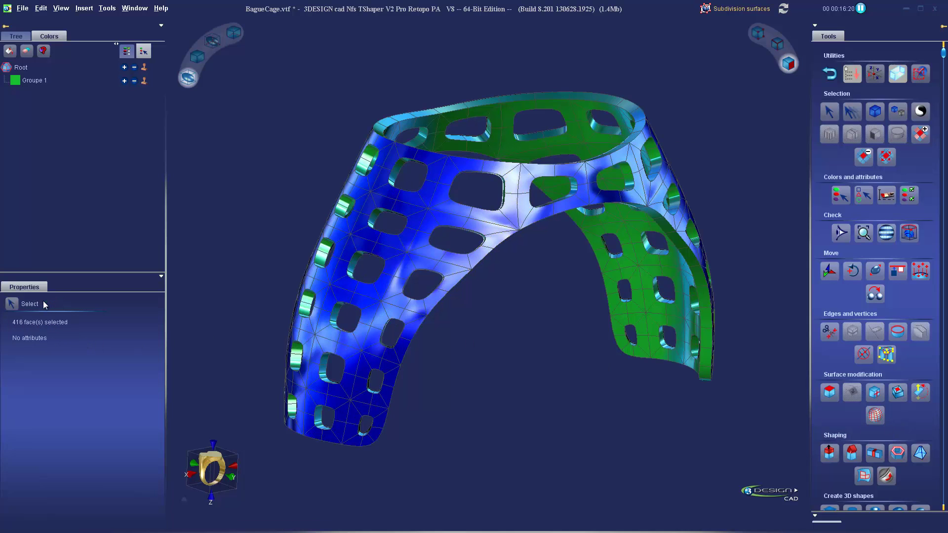
{"action": "right_click_drag", "start_coordinate": [517, 290], "coordinate": [478, 364]}
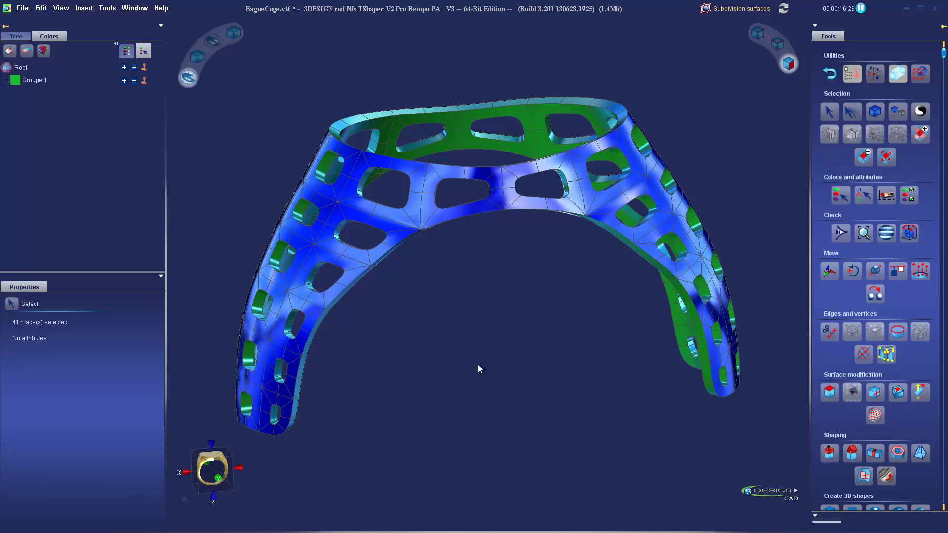
- Undo the shell and exit the surface edit back to the model tree
{"action": "left_click", "coordinate": [40, 8]}
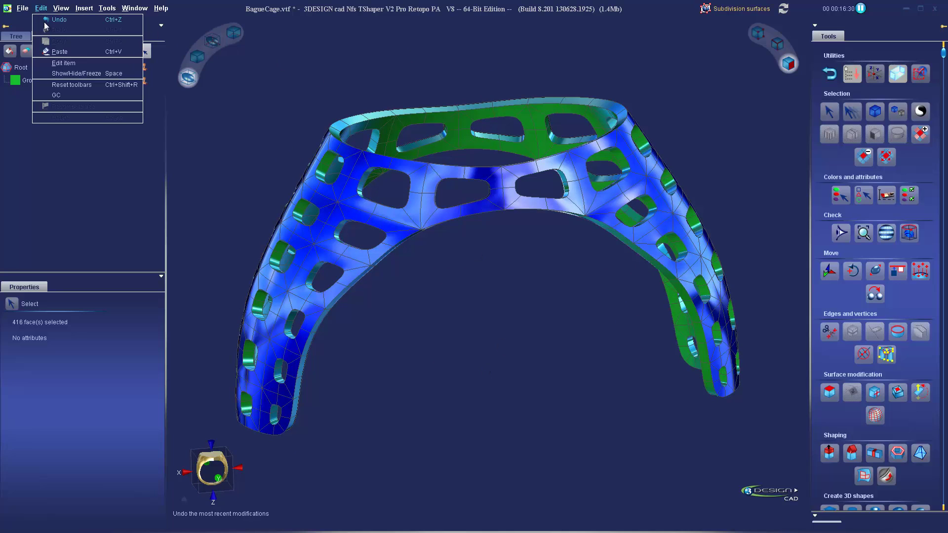
{"action": "left_click", "coordinate": [54, 20]}
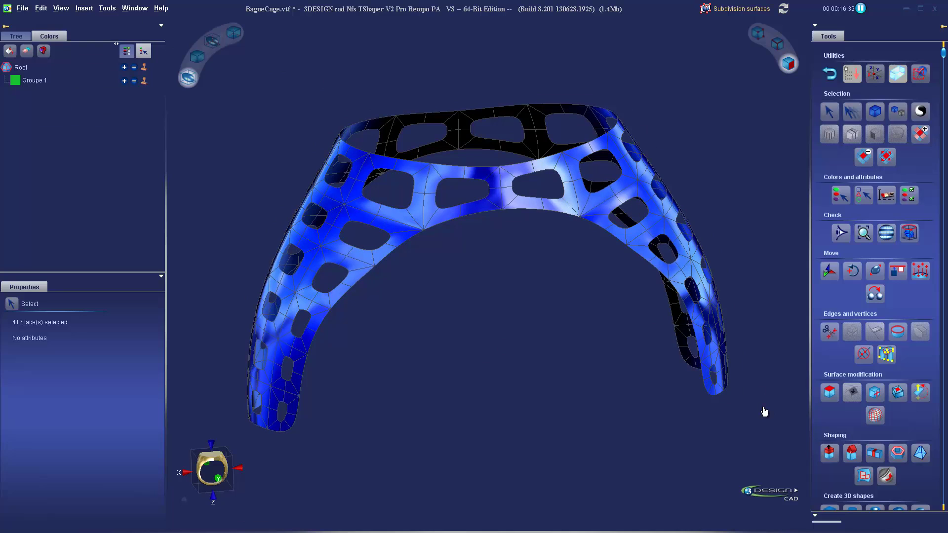
{"action": "left_click", "coordinate": [831, 74]}
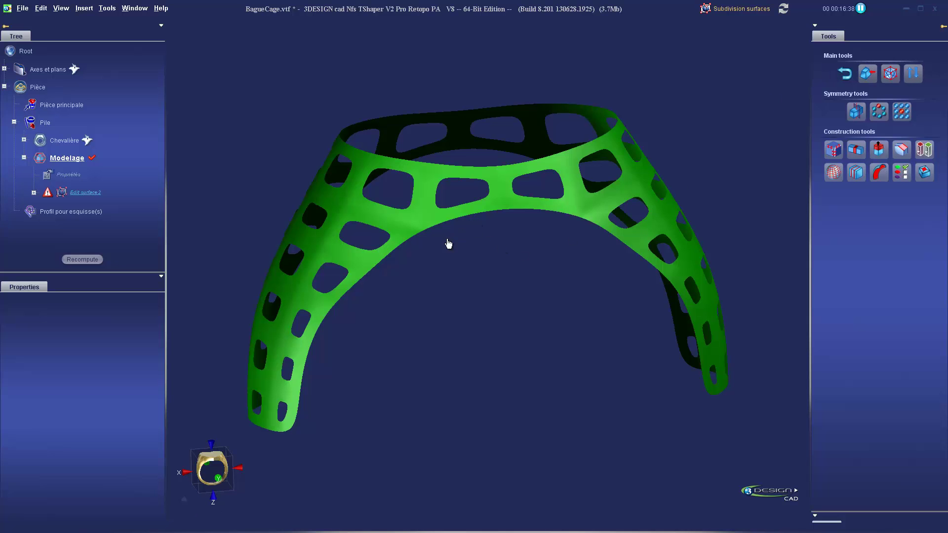
- Create a Smooth extrude on the perforated surface in Shell mode with 0.75 mm thickness and a 0.3 mm fillet
{"action": "right_click_drag", "start_coordinate": [447, 243], "coordinate": [479, 248]}
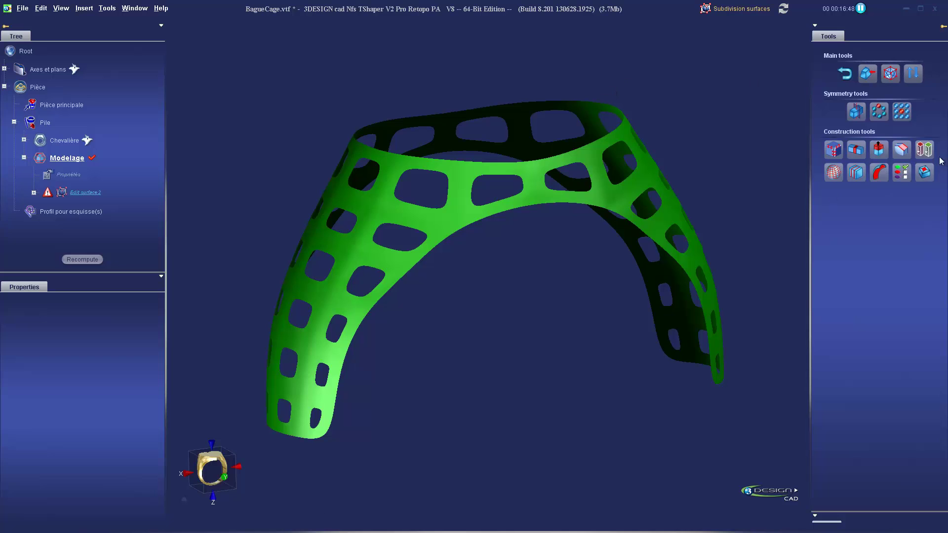
{"action": "left_click", "coordinate": [926, 150]}
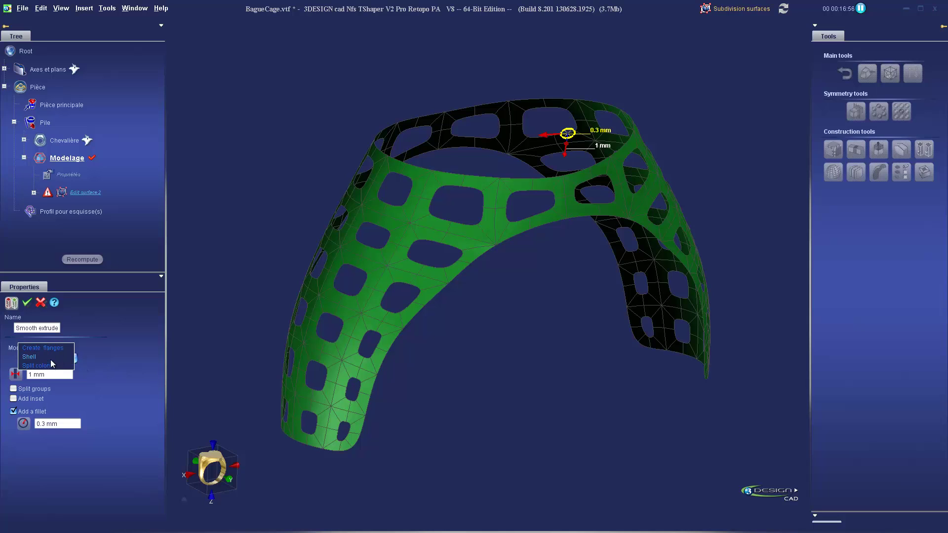
{"action": "left_click", "coordinate": [50, 357]}
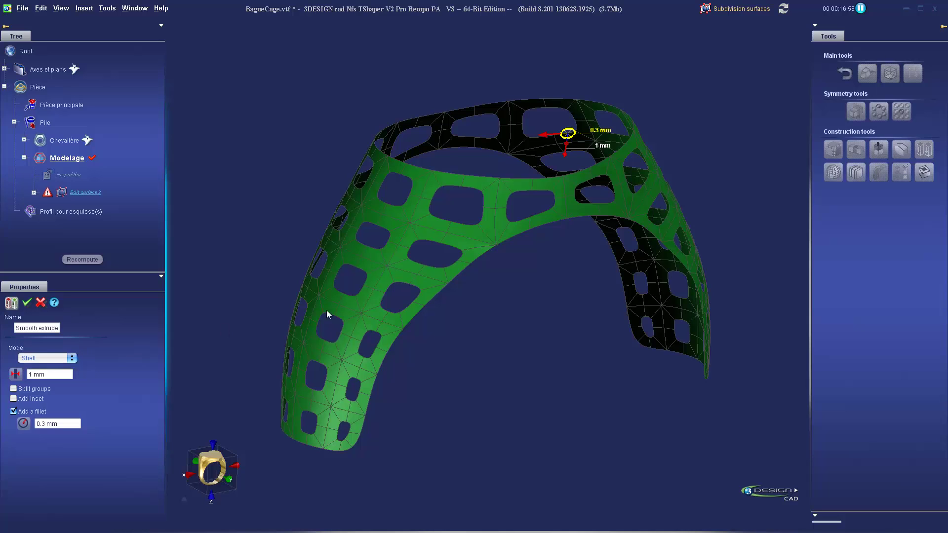
{"action": "middle_click_drag", "start_coordinate": [569, 285], "coordinate": [517, 303]}
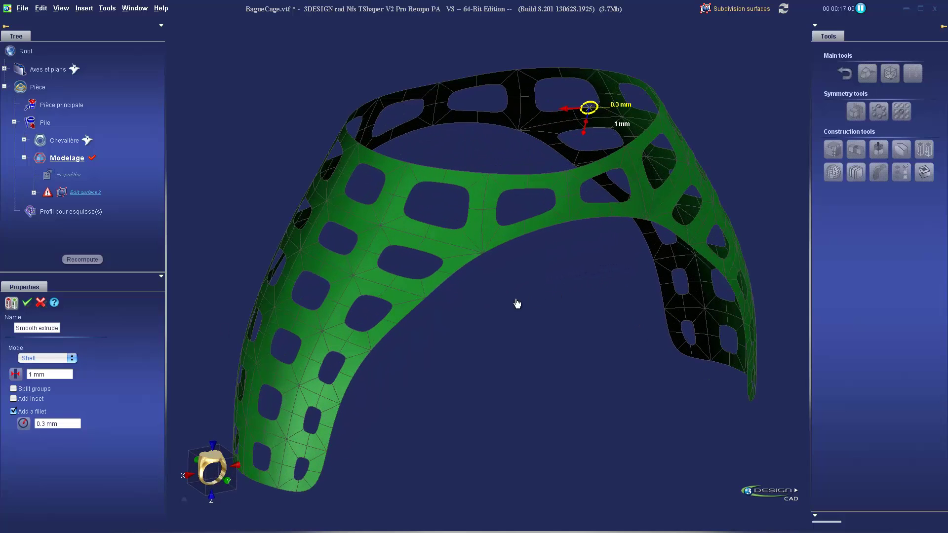
{"action": "triple_click", "coordinate": [56, 375]}
{"action": "key", "text": "BackSpace"}
{"action": "type", "text": ".75"}
{"action": "key", "text": "Return"}
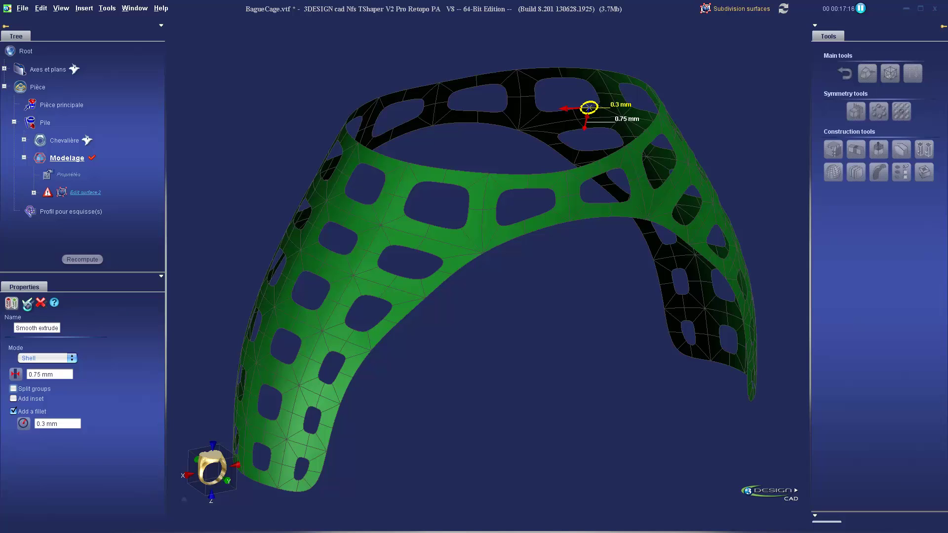
{"action": "left_click", "coordinate": [28, 303]}
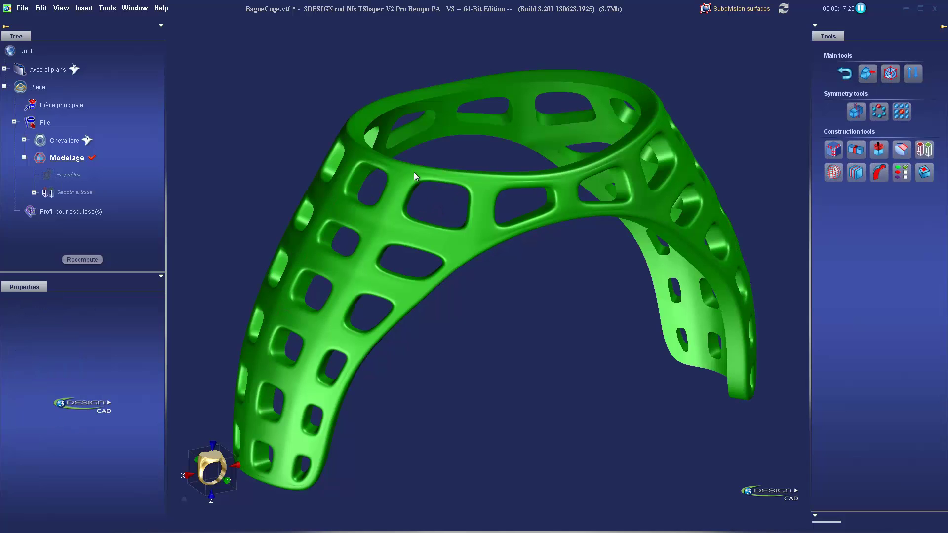
{"action": "right_click_drag", "start_coordinate": [539, 328], "coordinate": [536, 134]}
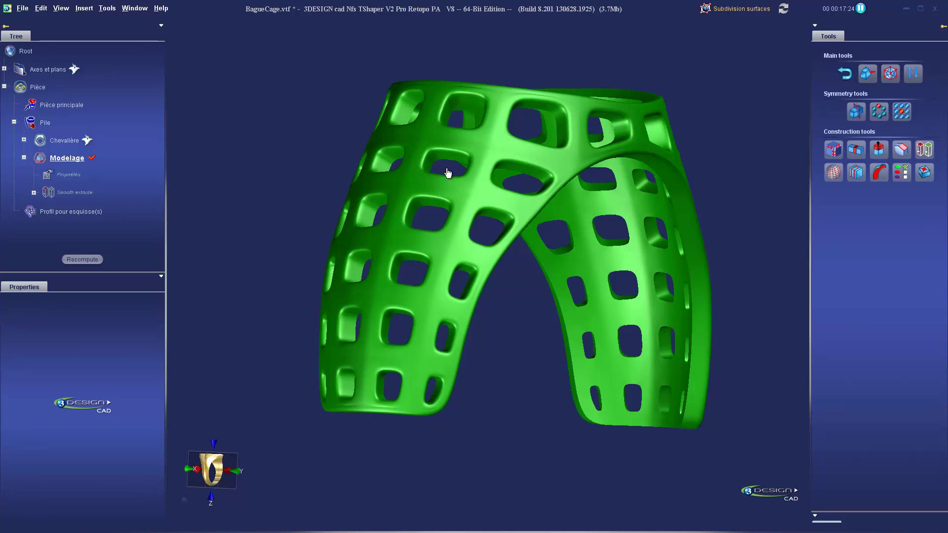
- Reopen the surface edit nested under the ring's Smooth extrude for editing
{"action": "right_click_drag", "start_coordinate": [551, 233], "coordinate": [468, 325]}
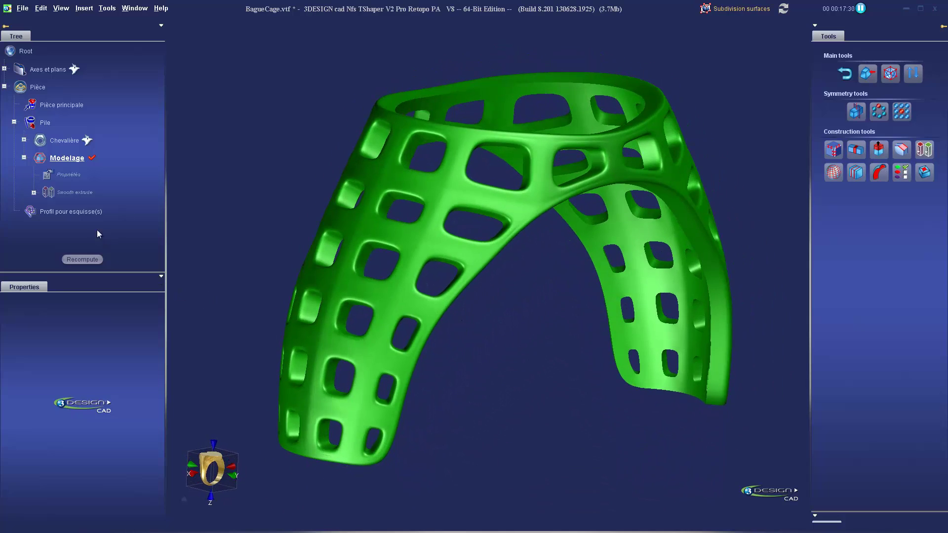
{"action": "left_click", "coordinate": [33, 193]}
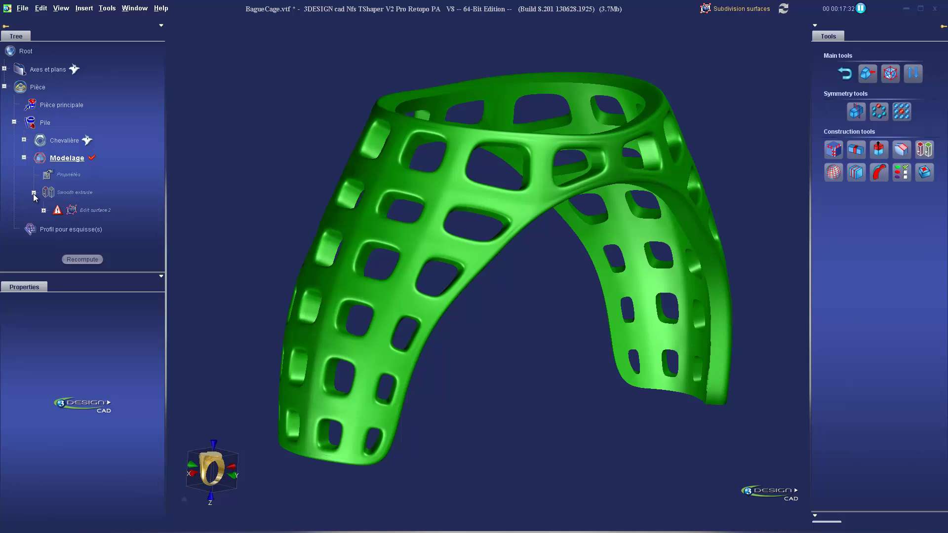
{"action": "double_click", "coordinate": [95, 211]}
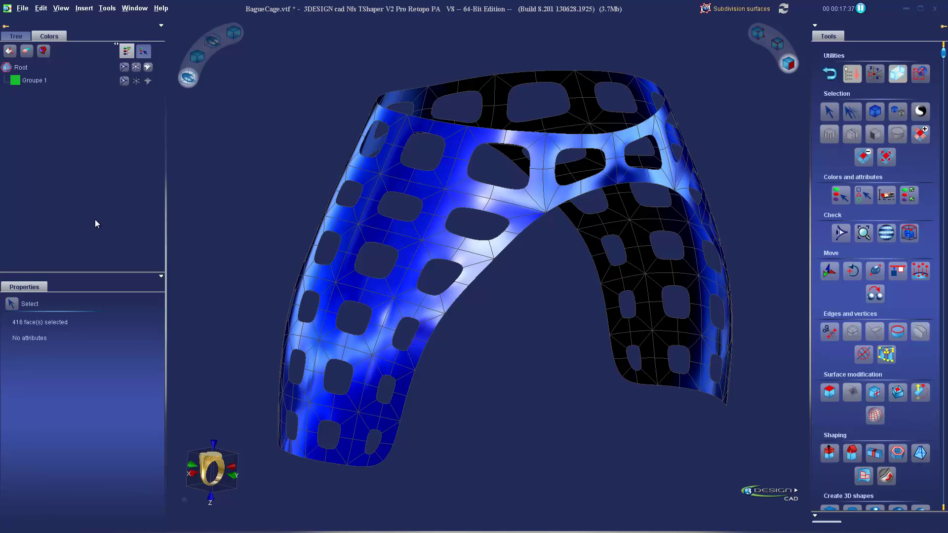
- Switch to vertex mode in a front view and paint-select the vertices along the ring's top rim
{"action": "left_click", "coordinate": [212, 469]}
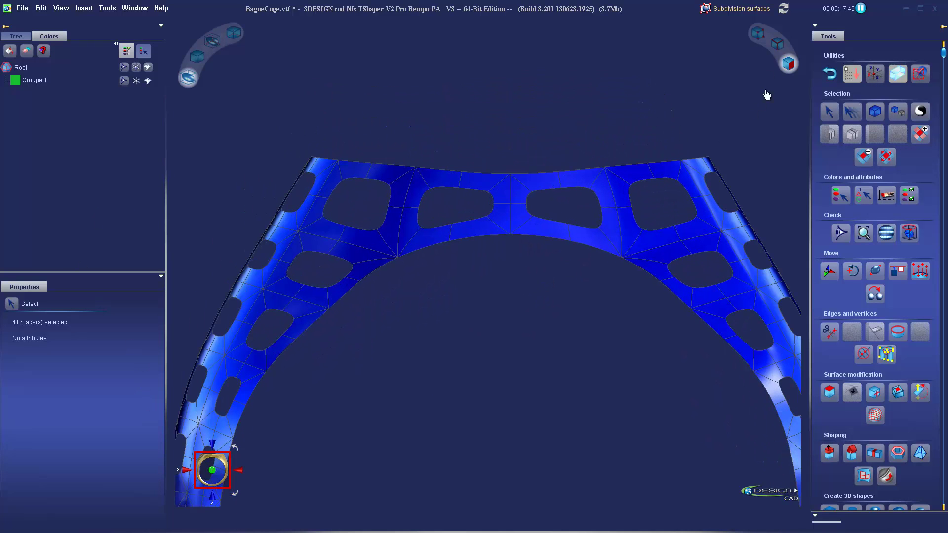
{"action": "left_click", "coordinate": [758, 34]}
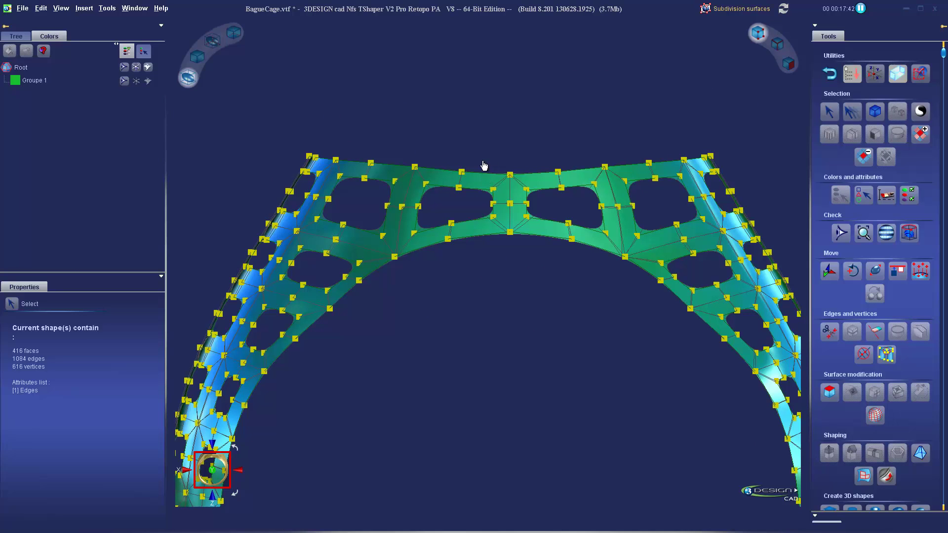
{"action": "left_click", "coordinate": [852, 111]}
{"action": "mouse_move", "coordinate": [743, 151]}
{"action": "left_mouse_down"}
{"action": "mouse_move", "coordinate": [559, 177]}
{"action": "mouse_move", "coordinate": [307, 158]}
{"action": "left_mouse_up"}
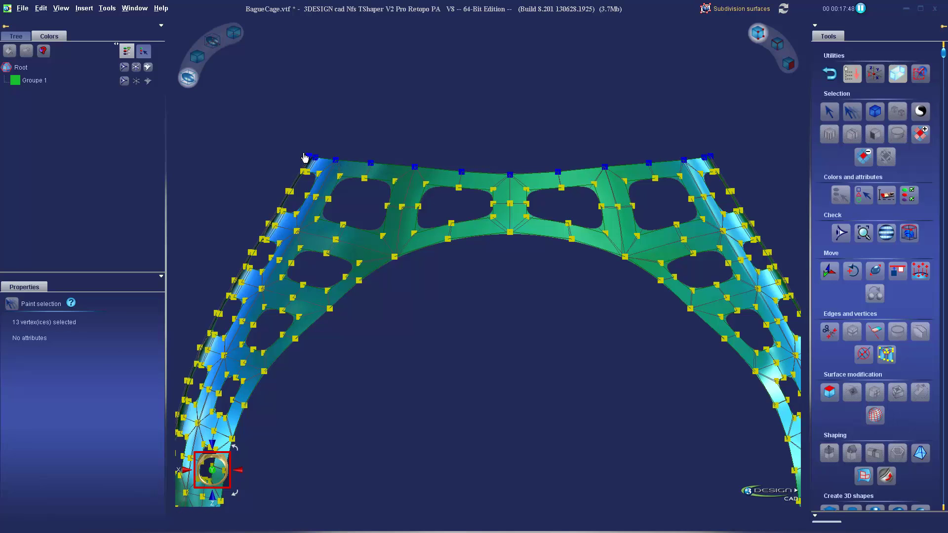
- Align the selected rim vertices vertically to the first point, exit the surface edit and inspect the thickened ring
{"action": "left_click", "coordinate": [895, 278]}
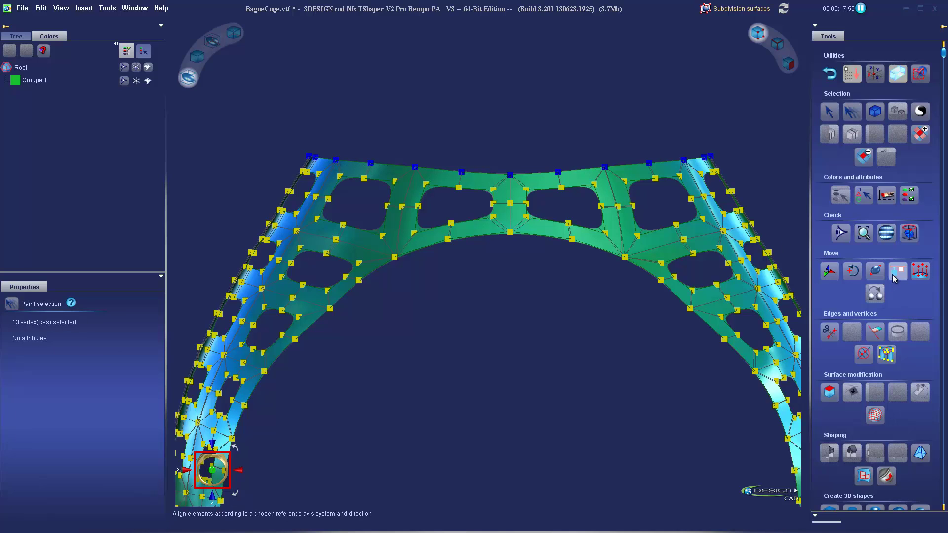
{"action": "left_click", "coordinate": [710, 119]}
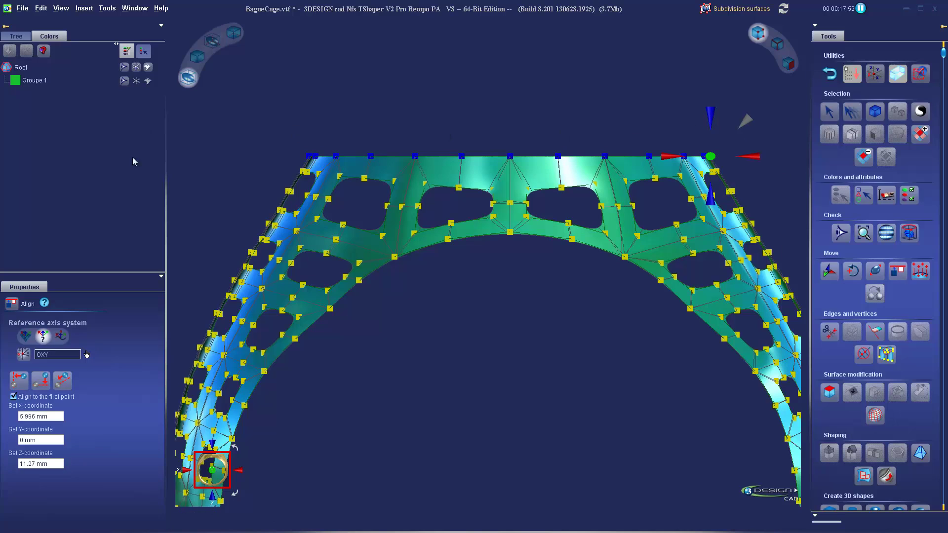
{"action": "left_click", "coordinate": [487, 330]}
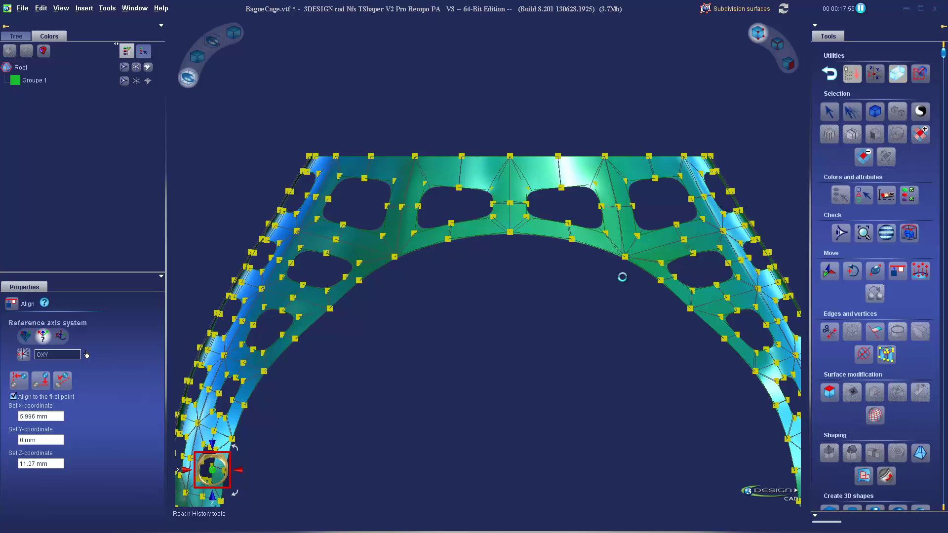
{"action": "right_click_drag", "start_coordinate": [413, 239], "coordinate": [638, 275]}
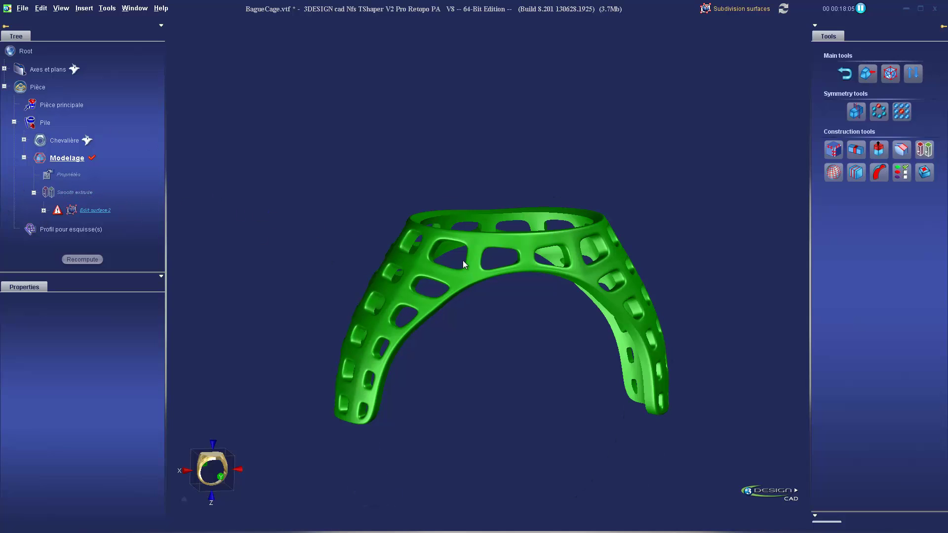
{"action": "right_click_drag", "start_coordinate": [463, 260], "coordinate": [503, 274]}
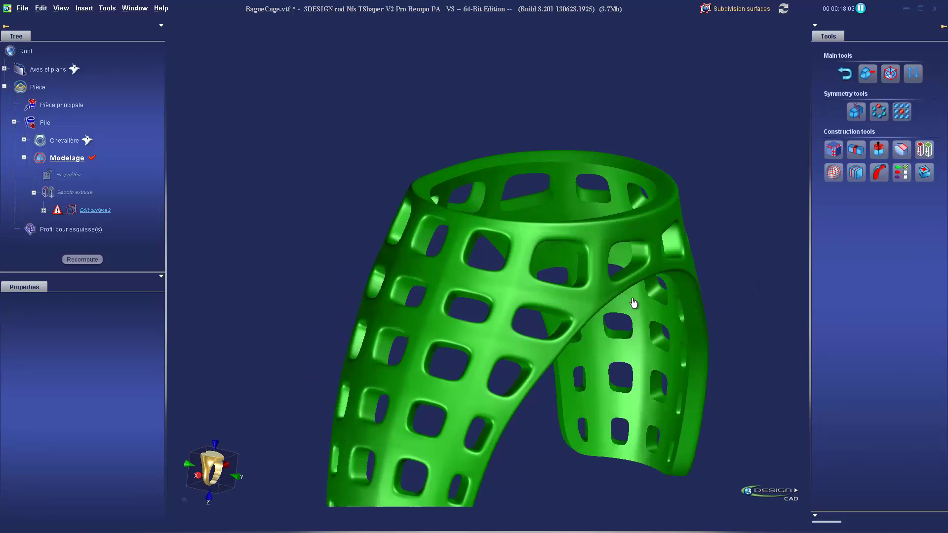
{"action": "right_click_drag", "start_coordinate": [634, 304], "coordinate": [611, 350]}
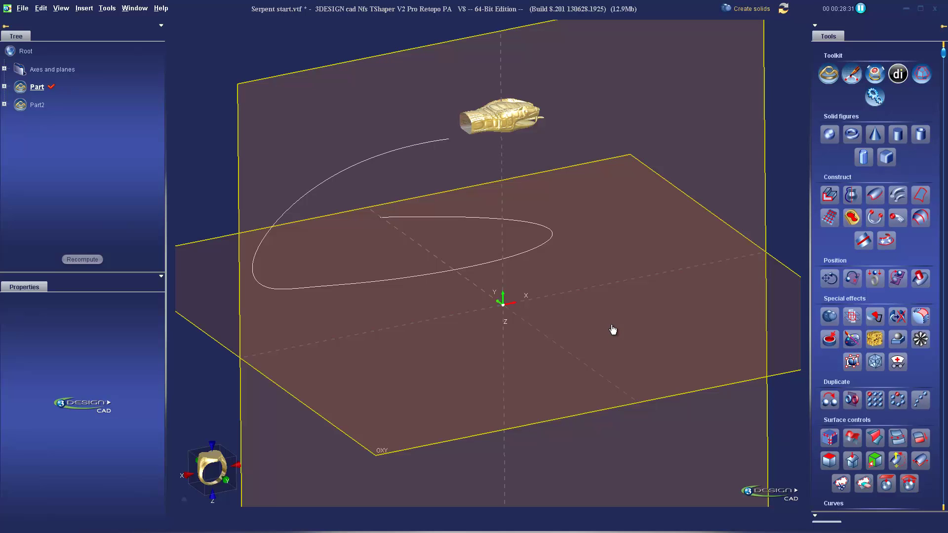
- Expand Part and its Modeling in the Serpent start file and open the snake head's surface for editing
{"action": "scroll", "coordinate": [541, 292], "scroll_direction": "up", "scroll_amount": 3}
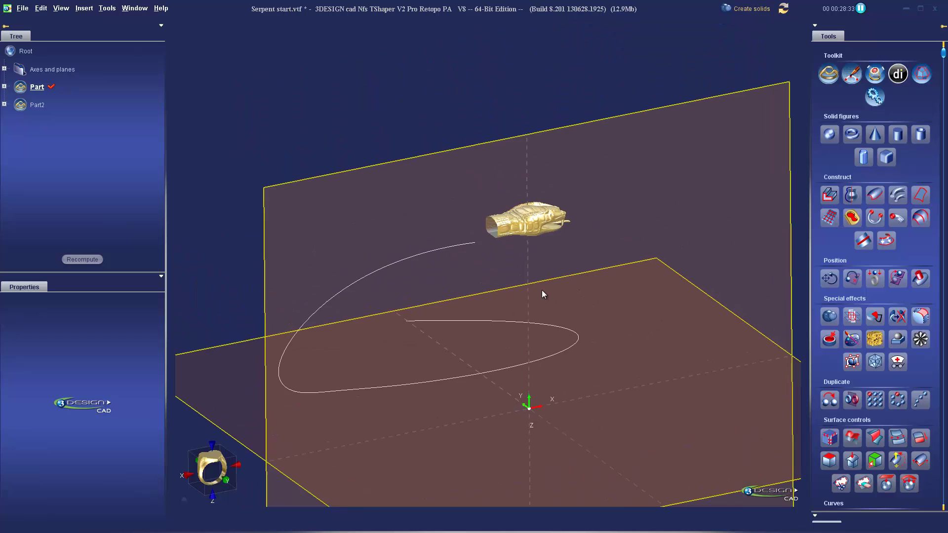
{"action": "middle_click_drag", "start_coordinate": [543, 295], "coordinate": [504, 296]}
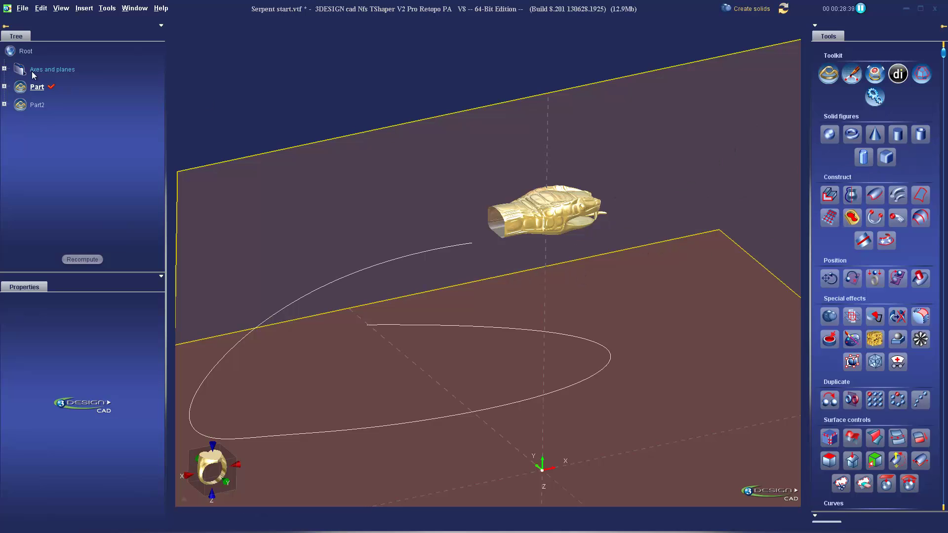
{"action": "left_click", "coordinate": [5, 86]}
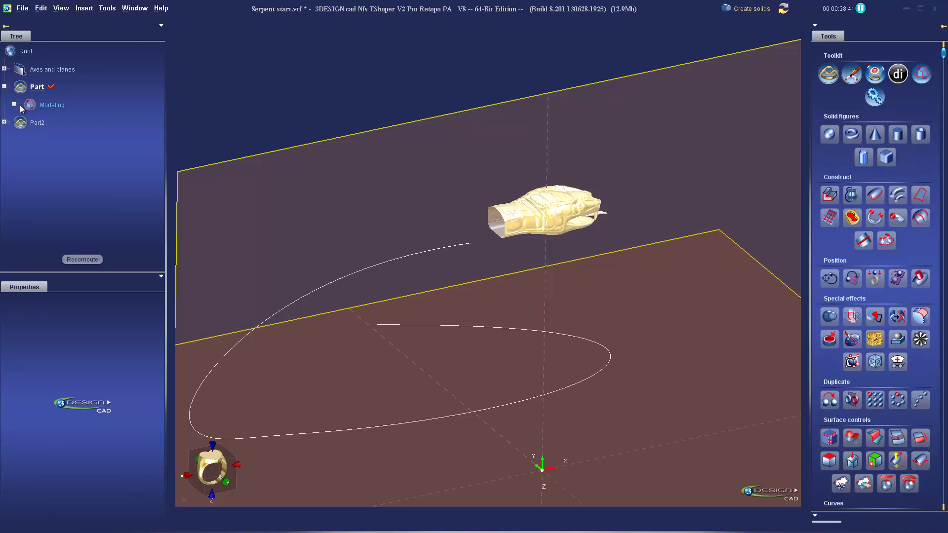
{"action": "left_click", "coordinate": [14, 104]}
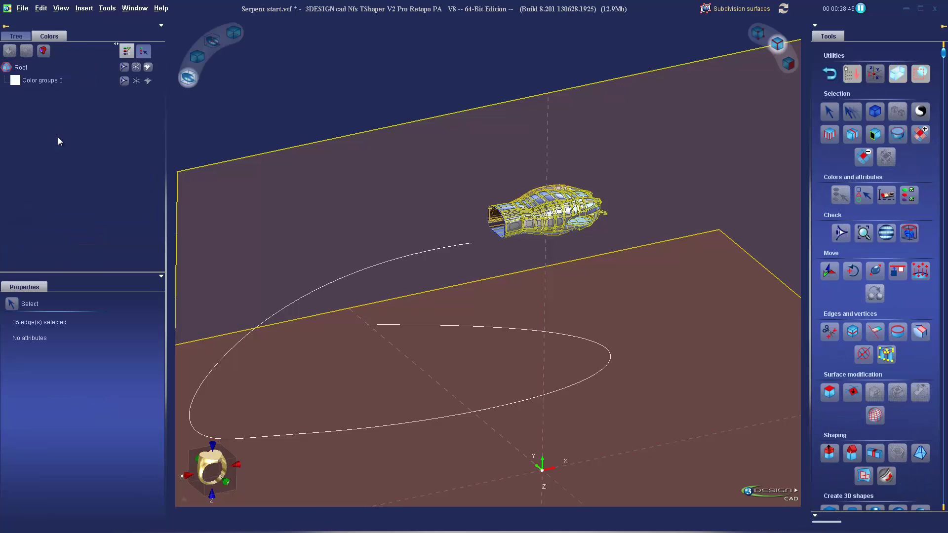
{"action": "scroll", "coordinate": [571, 243], "scroll_direction": "up", "scroll_amount": 3}
{"action": "scroll", "coordinate": [571, 244], "scroll_direction": "up", "scroll_amount": 3}
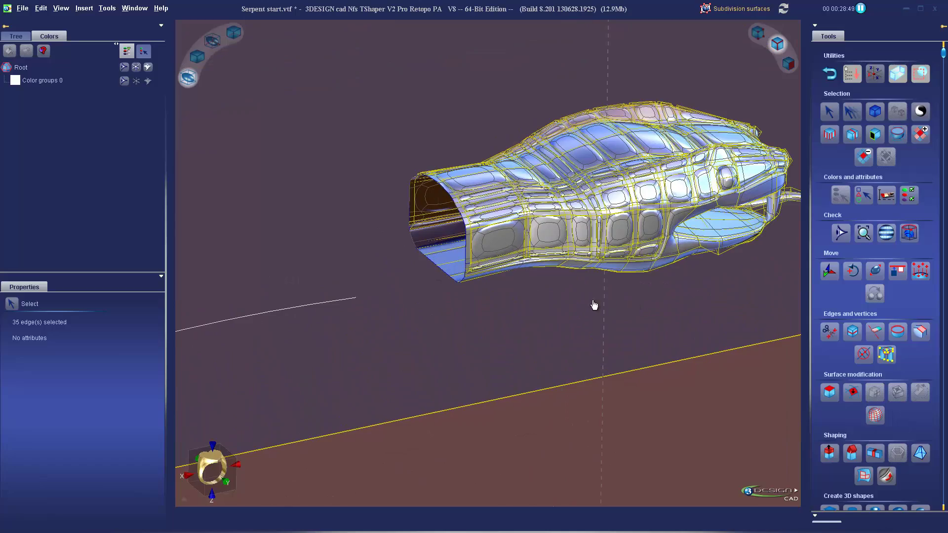
{"action": "middle_click_drag", "start_coordinate": [595, 306], "coordinate": [561, 282]}
{"action": "scroll", "coordinate": [561, 279], "scroll_direction": "down", "scroll_amount": 2}
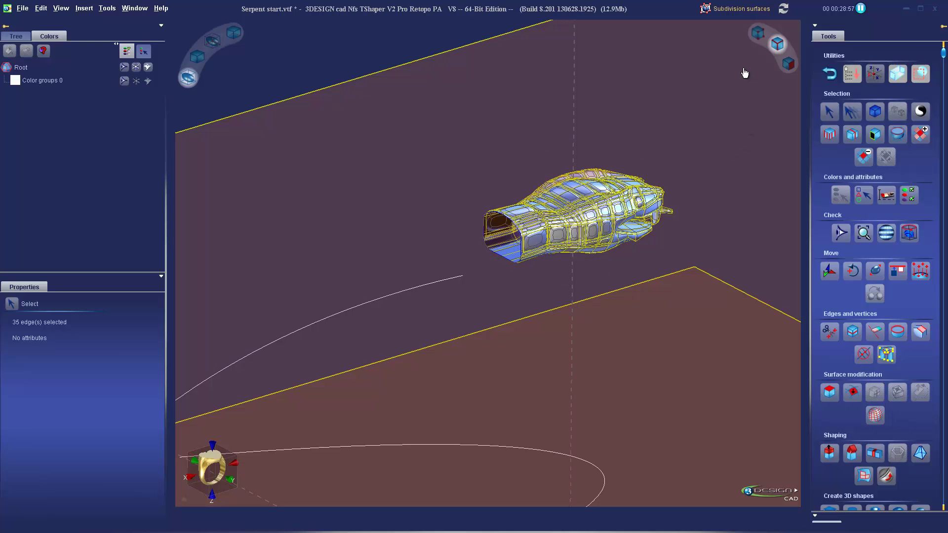
- Select the full loop of boundary edges around the open end of the snake's neck
{"action": "scroll", "coordinate": [642, 158], "scroll_direction": "up", "scroll_amount": 3}
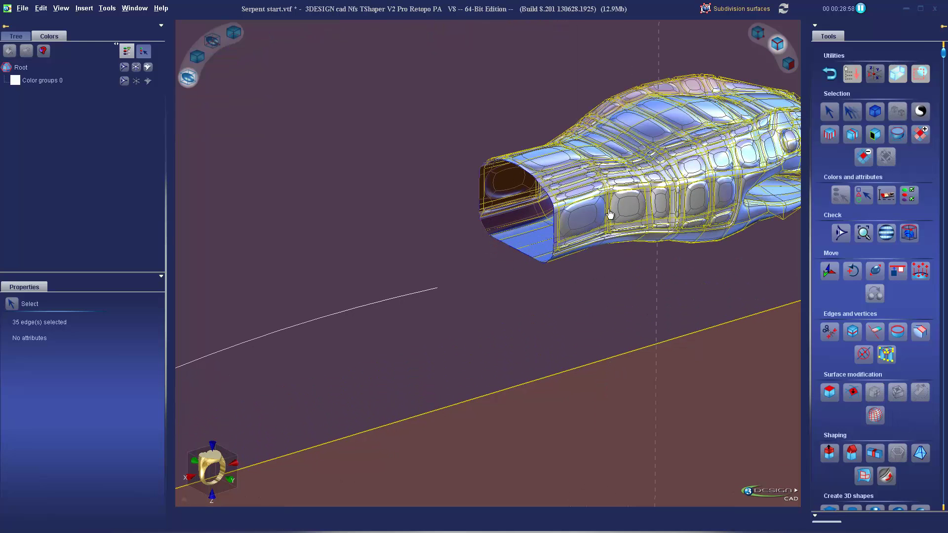
{"action": "left_click", "coordinate": [554, 220]}
{"action": "left_click", "coordinate": [877, 140]}
- Try extruding the neck's boundary loop straight outward, first without slices and again with 5 slices, and undo both extrusions
{"action": "left_click", "coordinate": [830, 453]}
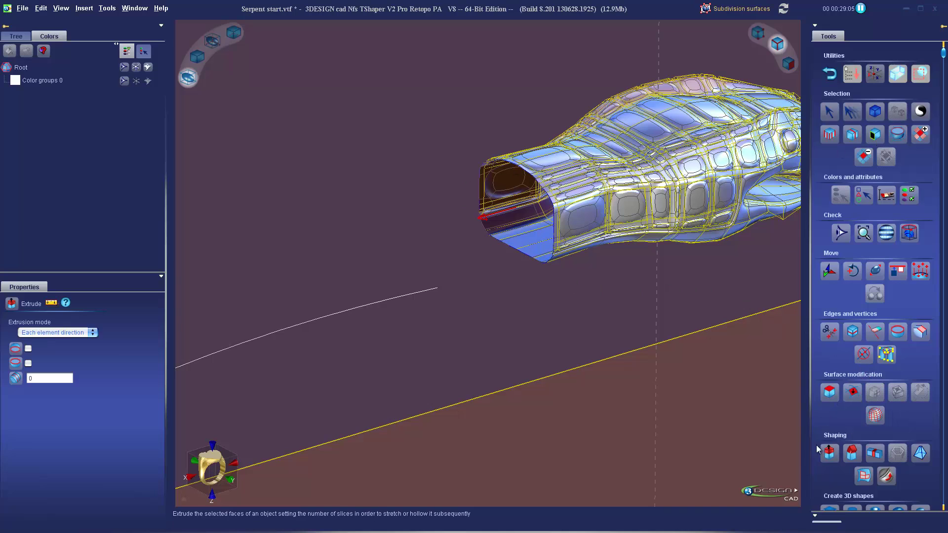
{"action": "left_click_drag", "start_coordinate": [480, 221], "coordinate": [348, 250]}
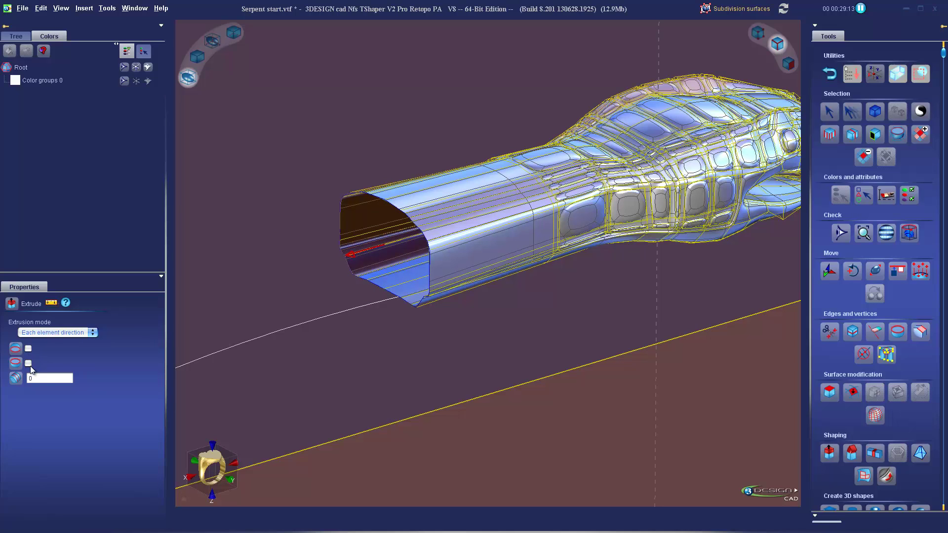
{"action": "double_click", "coordinate": [48, 378]}
{"action": "type", "text": "5"}
{"action": "key", "text": "Return"}
{"action": "left_click", "coordinate": [364, 259]}
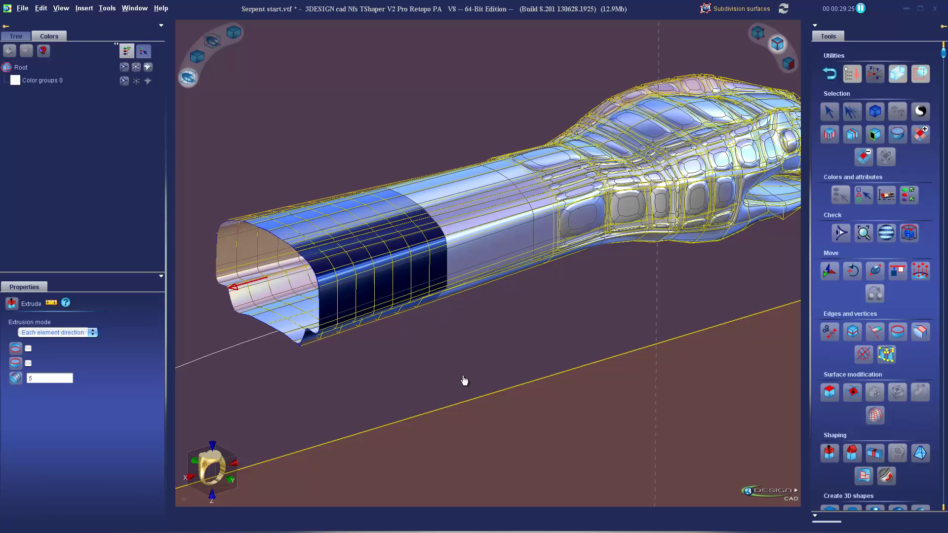
{"action": "key", "text": "ctrl+z"}
{"action": "key", "text": "ctrl+z"}
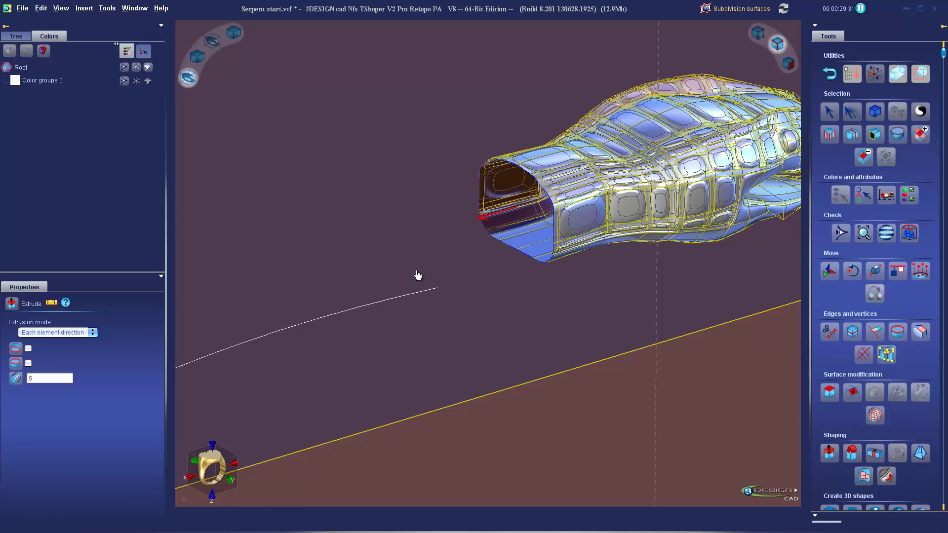
- Try an advanced extrusion of the neck boundary around the global OY axis with 5 slices and a 320.068° rotation angle, and cancel it
{"action": "scroll", "coordinate": [436, 290], "scroll_direction": "down", "scroll_amount": 3}
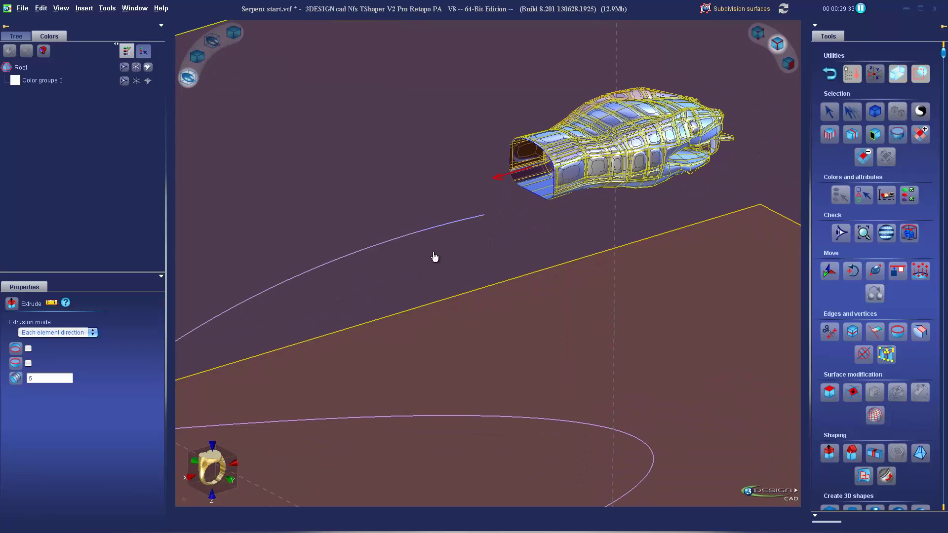
{"action": "middle_click_drag", "start_coordinate": [433, 258], "coordinate": [496, 251]}
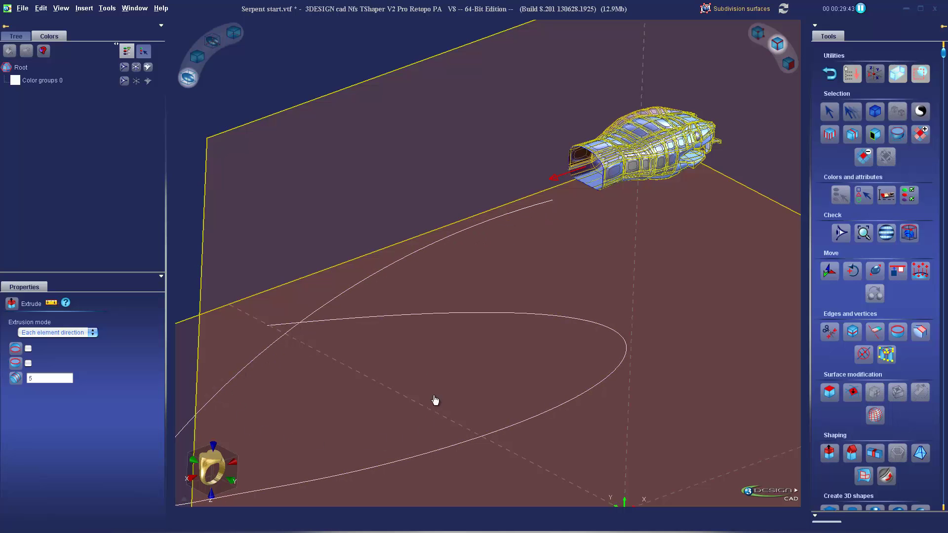
{"action": "middle_click_drag", "start_coordinate": [529, 220], "coordinate": [459, 284]}
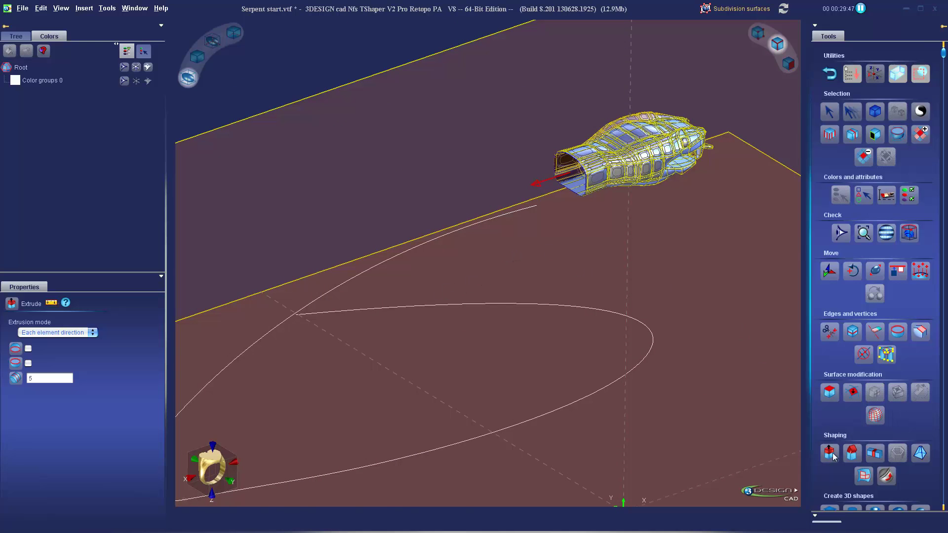
{"action": "left_click", "coordinate": [851, 453]}
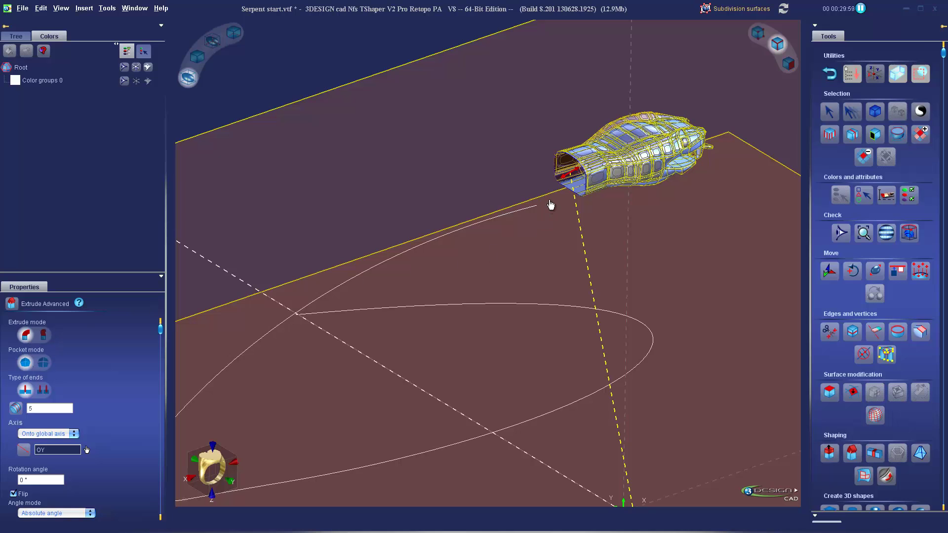
{"action": "left_click_drag", "start_coordinate": [563, 177], "coordinate": [428, 322]}
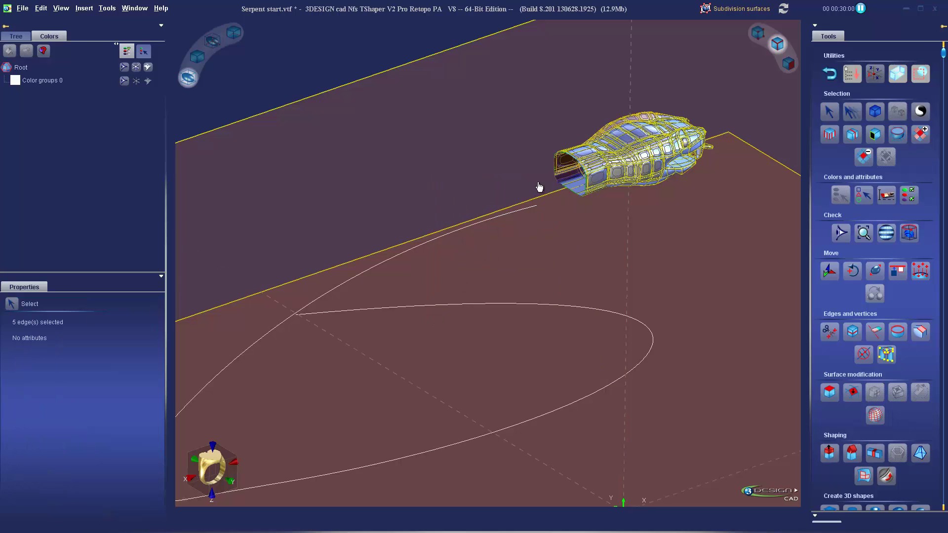
{"action": "left_click", "coordinate": [482, 315]}
{"action": "left_click", "coordinate": [852, 453]}
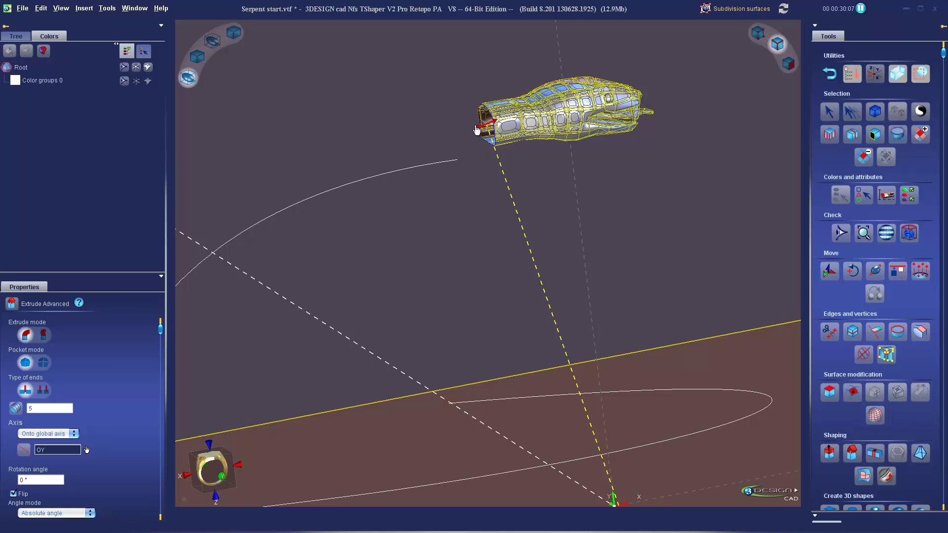
{"action": "left_click_drag", "start_coordinate": [476, 130], "coordinate": [339, 366]}
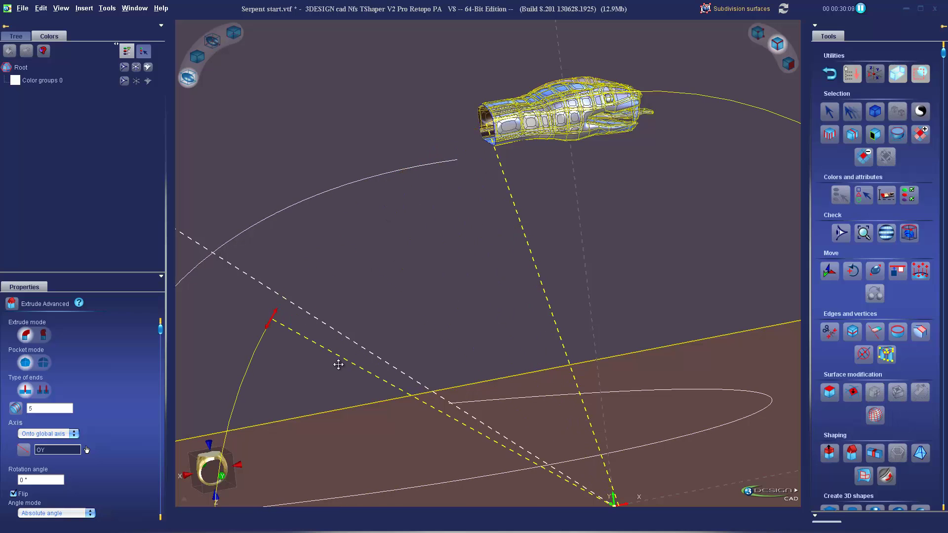
{"action": "scroll", "coordinate": [644, 381], "scroll_direction": "down", "scroll_amount": 4}
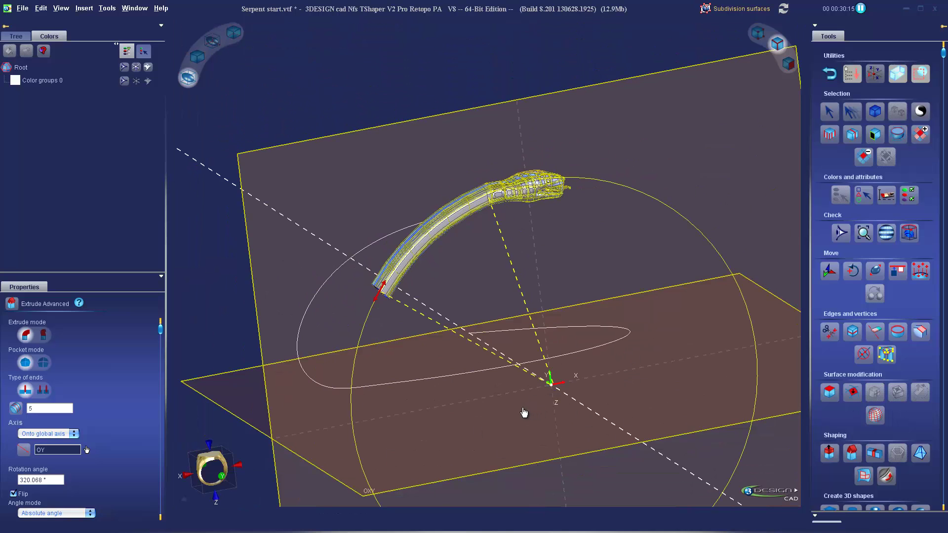
{"action": "key", "text": "Escape"}
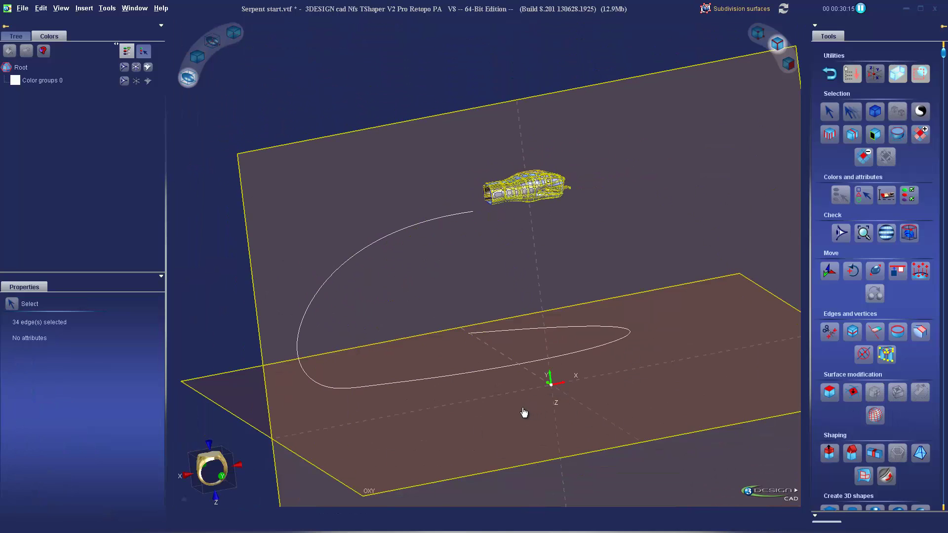
- Extrude the neck boundary along Curve1 with Extrude Advanced in curve mode, using 5 slices
{"action": "left_click", "coordinate": [852, 452]}
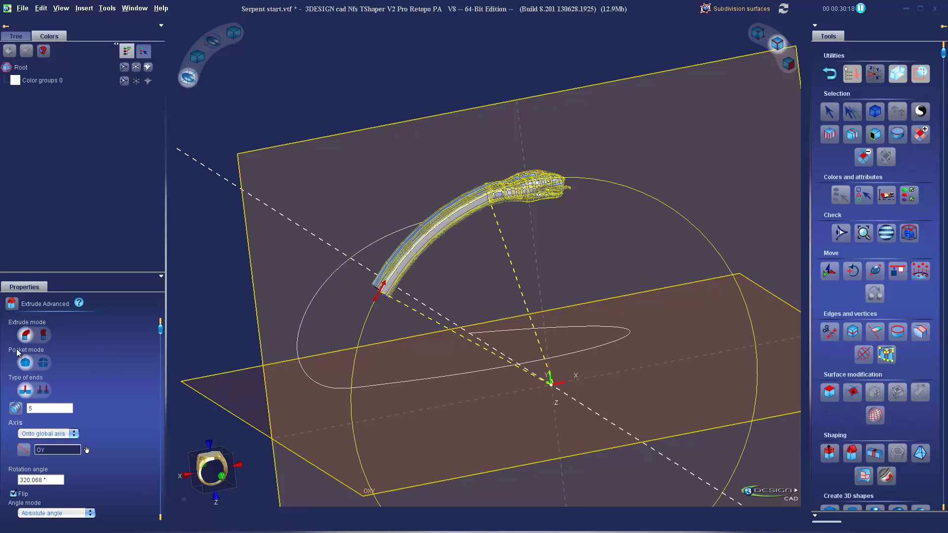
{"action": "left_click", "coordinate": [44, 336]}
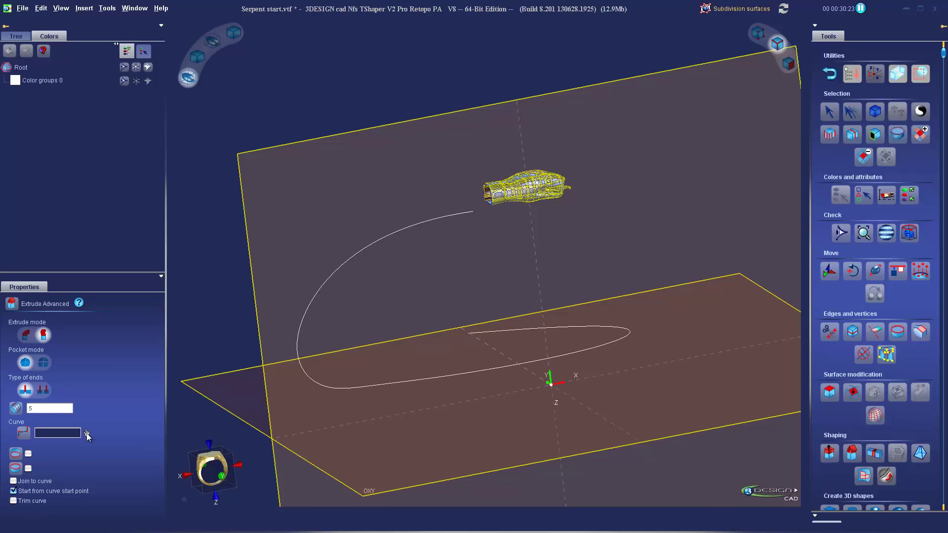
{"action": "left_click", "coordinate": [87, 433]}
{"action": "left_click", "coordinate": [349, 267]}
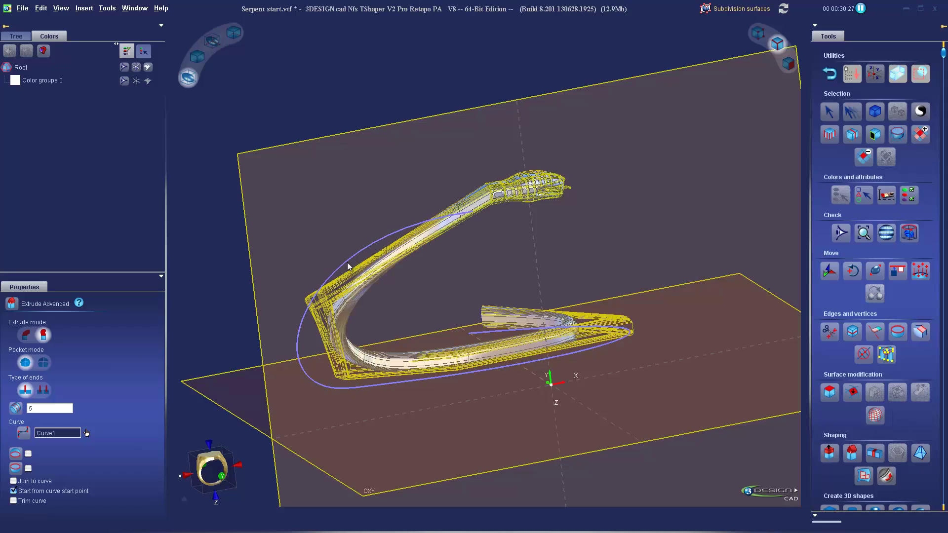
- Try raising the neck extrusion's number of slices in stages, from 10 to 20 and up to 30
{"action": "right_click_drag", "start_coordinate": [455, 268], "coordinate": [438, 349]}
{"action": "scroll", "coordinate": [437, 350], "scroll_direction": "up", "scroll_amount": 3}
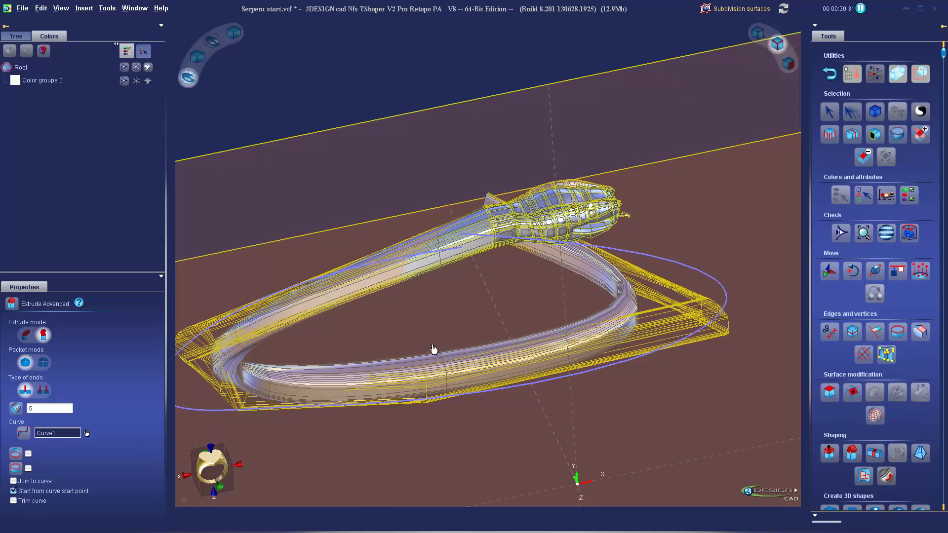
{"action": "double_click", "coordinate": [45, 407]}
{"action": "type", "text": "10"}
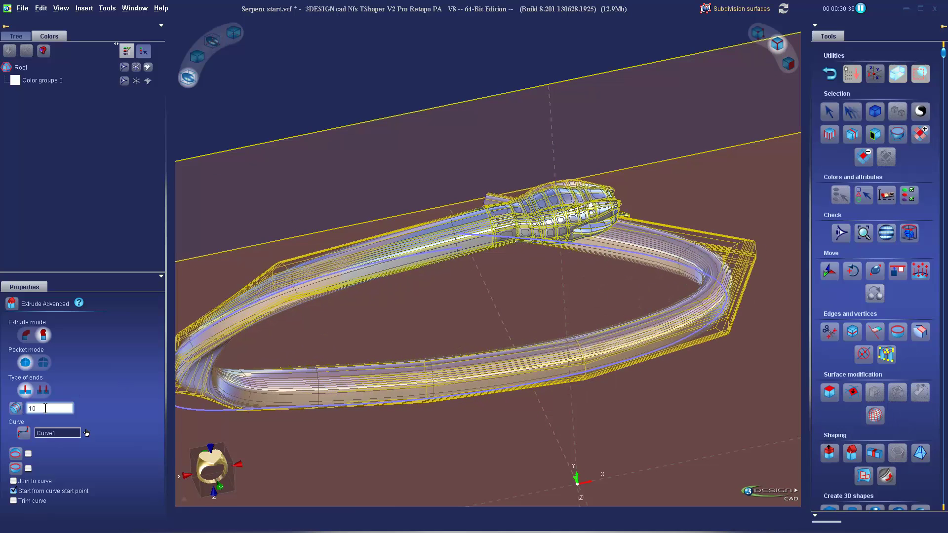
{"action": "key", "text": "BackSpace"}
{"action": "type", "text": "1"}
{"action": "key", "text": "BackSpace"}
{"action": "type", "text": "7"}
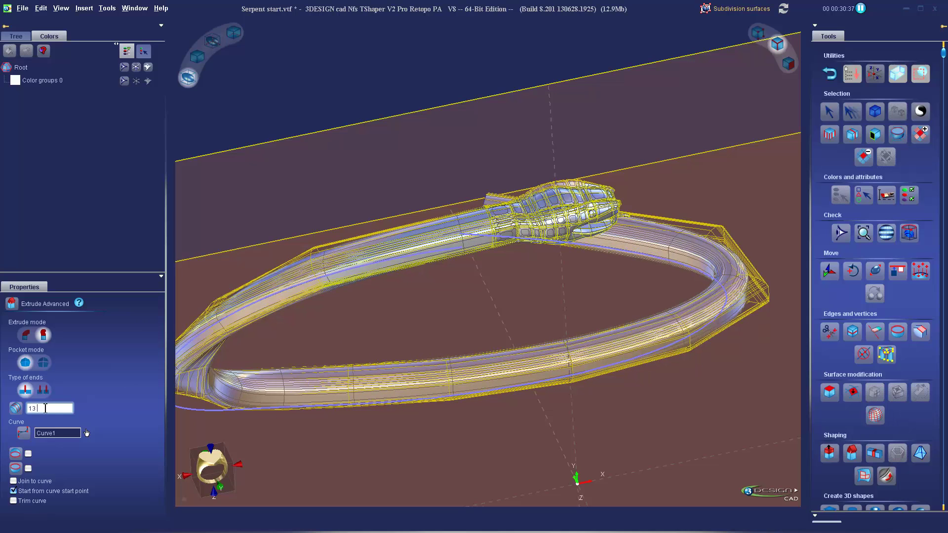
{"action": "key", "text": "BackSpace"}
{"action": "key", "text": "BackSpace"}
{"action": "type", "text": "20"}
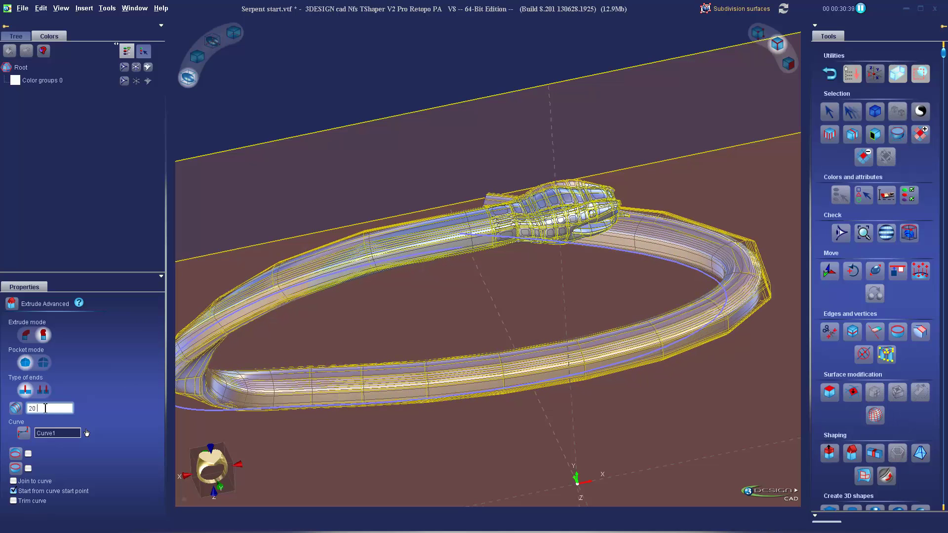
{"action": "key", "text": "BackSpace"}
{"action": "key", "text": "BackSpace"}
{"action": "type", "text": "30"}
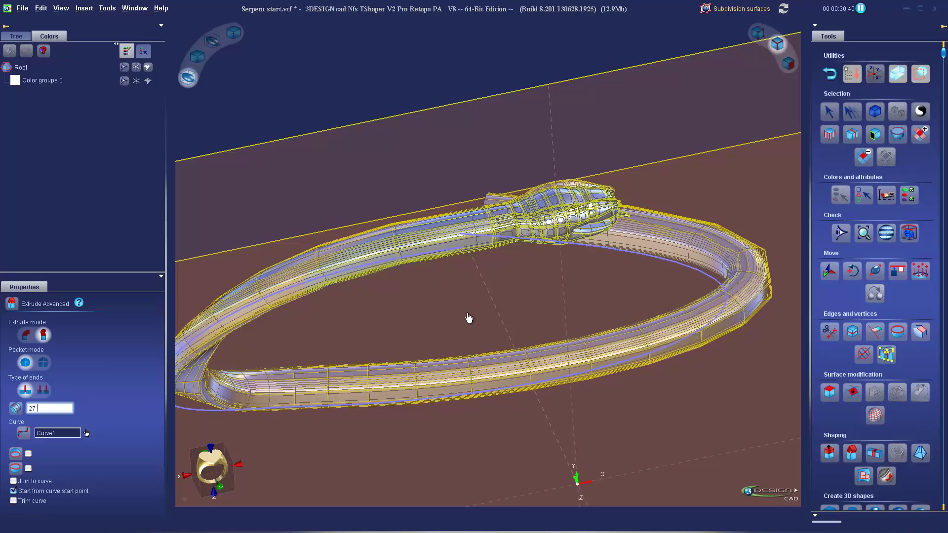
{"action": "middle_click_drag", "start_coordinate": [470, 321], "coordinate": [333, 249]}
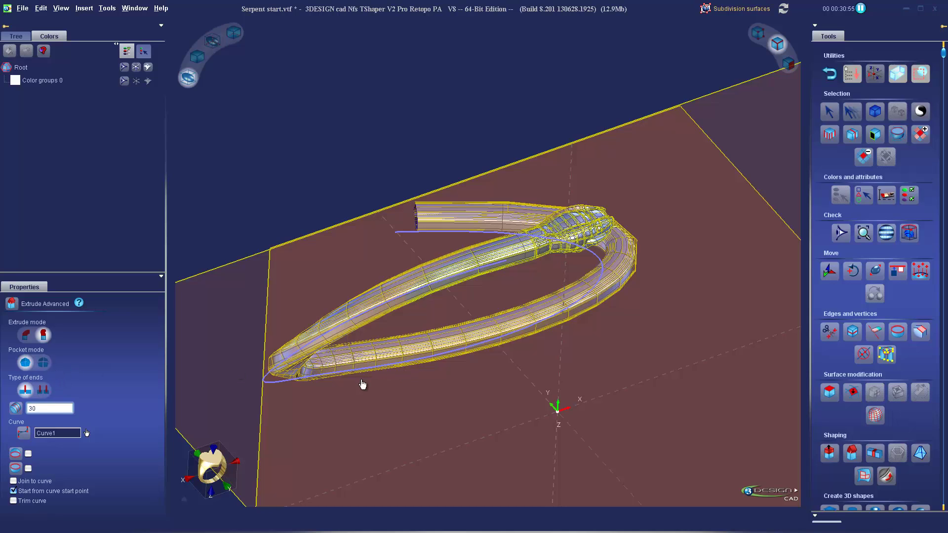
{"action": "scroll", "coordinate": [395, 383], "scroll_direction": "up", "scroll_amount": 4}
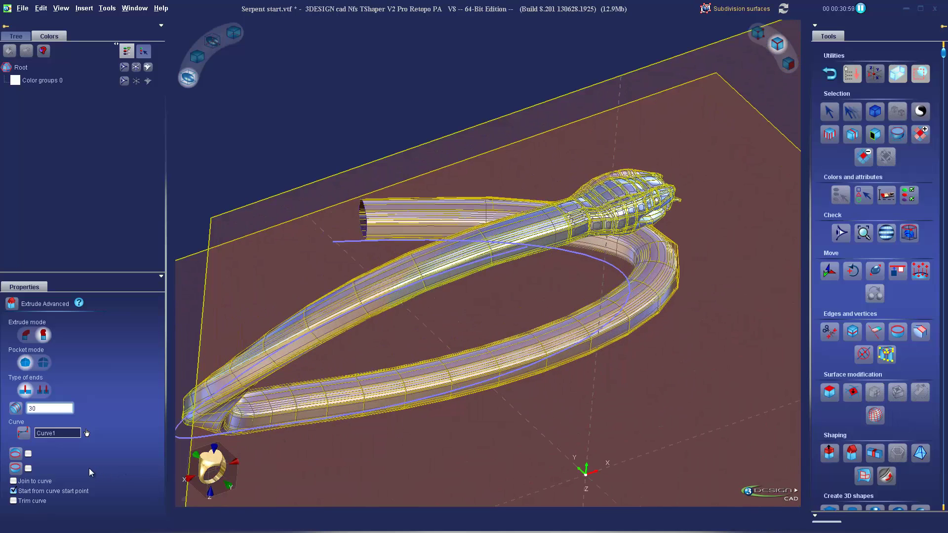
- Try the 30-slice neck extrusion with the Join to curve option enabled
{"action": "left_click", "coordinate": [13, 482]}
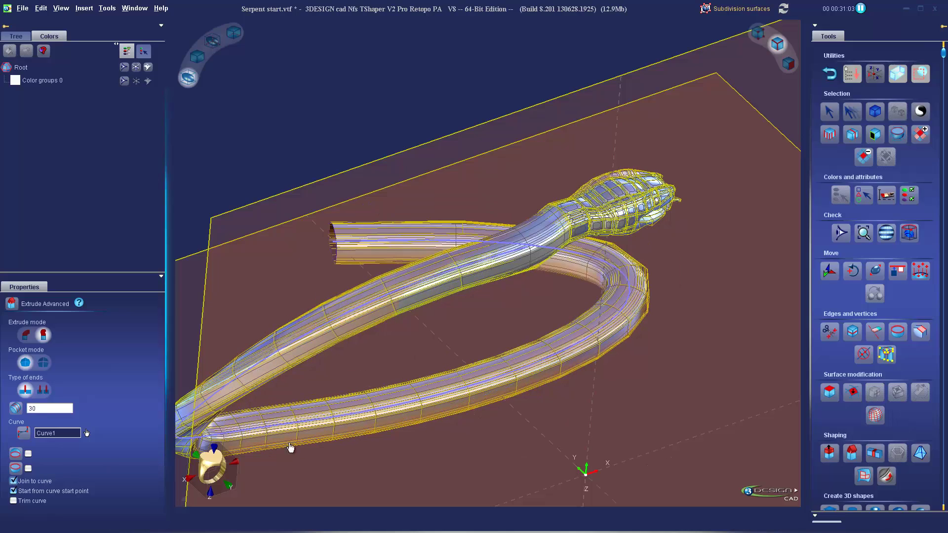
{"action": "middle_click_drag", "start_coordinate": [462, 340], "coordinate": [436, 309]}
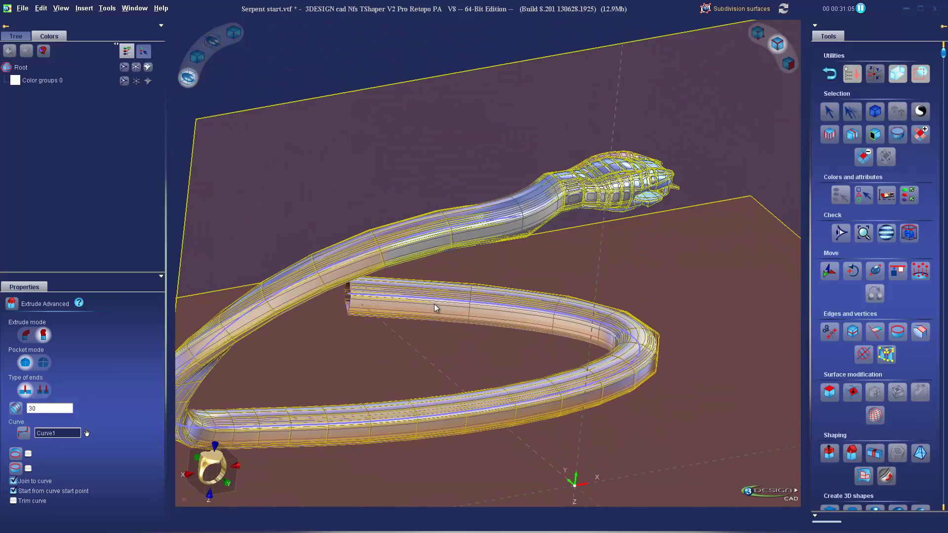
{"action": "scroll", "coordinate": [437, 309], "scroll_direction": "down", "scroll_amount": 3}
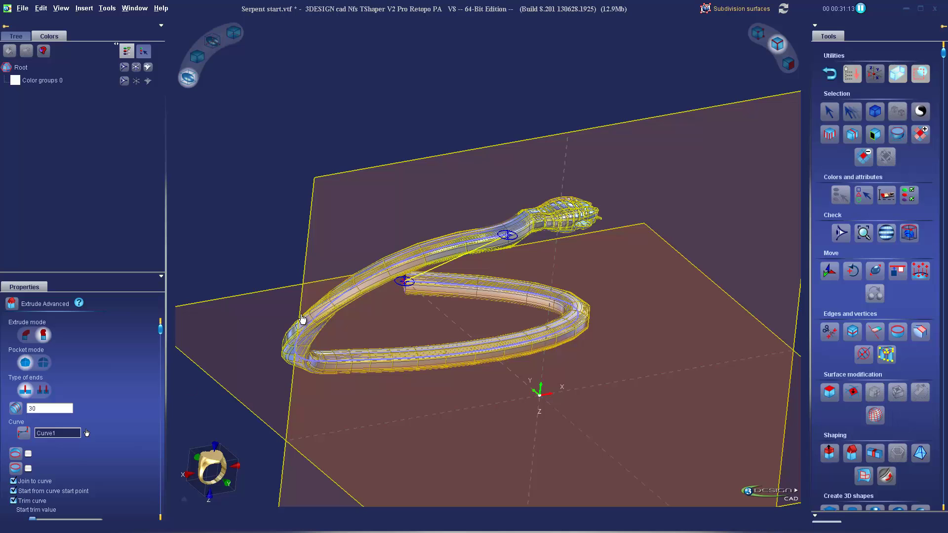
- Try shortening the extruded body by moving the trim handle at the curve's tail end, and undo the whole extrusion
{"action": "right_click_drag", "start_coordinate": [442, 277], "coordinate": [427, 240]}
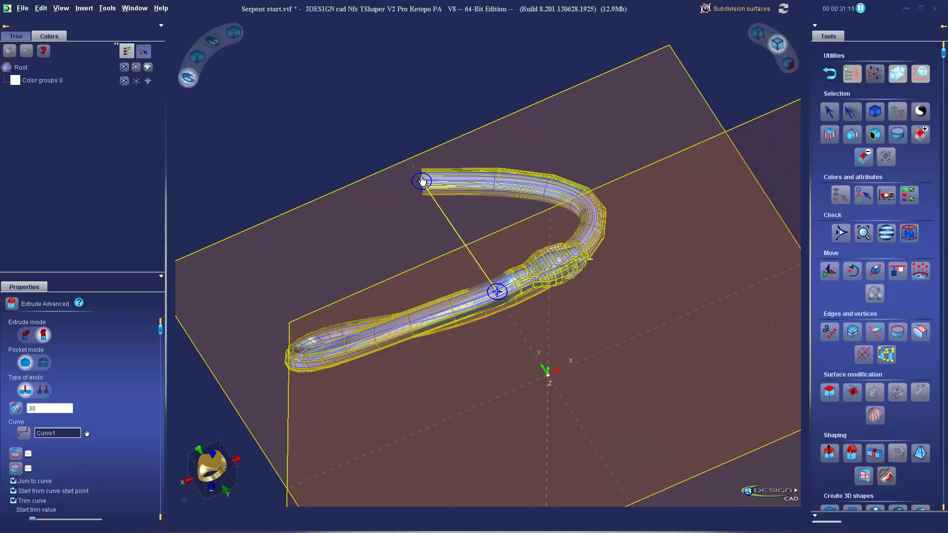
{"action": "left_click_drag", "start_coordinate": [425, 186], "coordinate": [537, 203]}
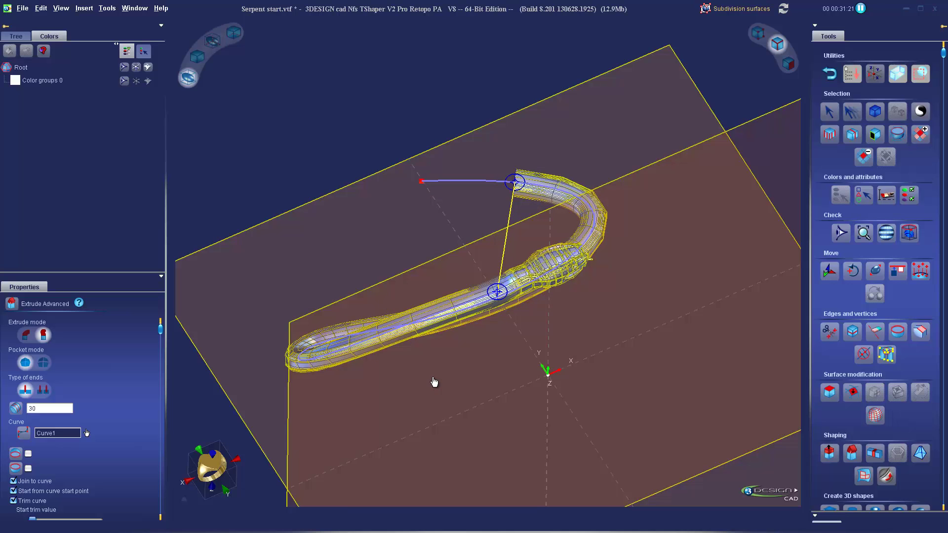
{"action": "right_click_drag", "start_coordinate": [434, 382], "coordinate": [437, 269]}
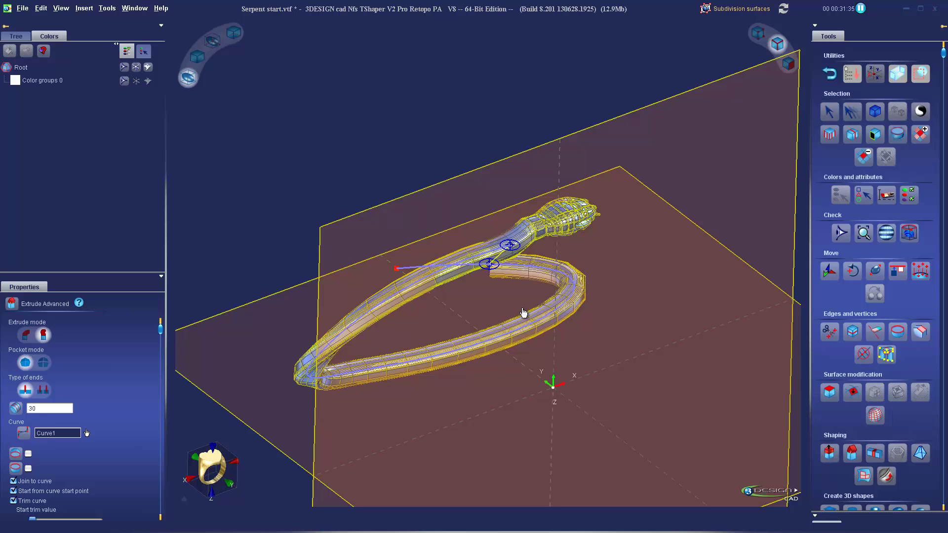
{"action": "left_click", "coordinate": [41, 8]}
{"action": "left_click", "coordinate": [48, 20]}
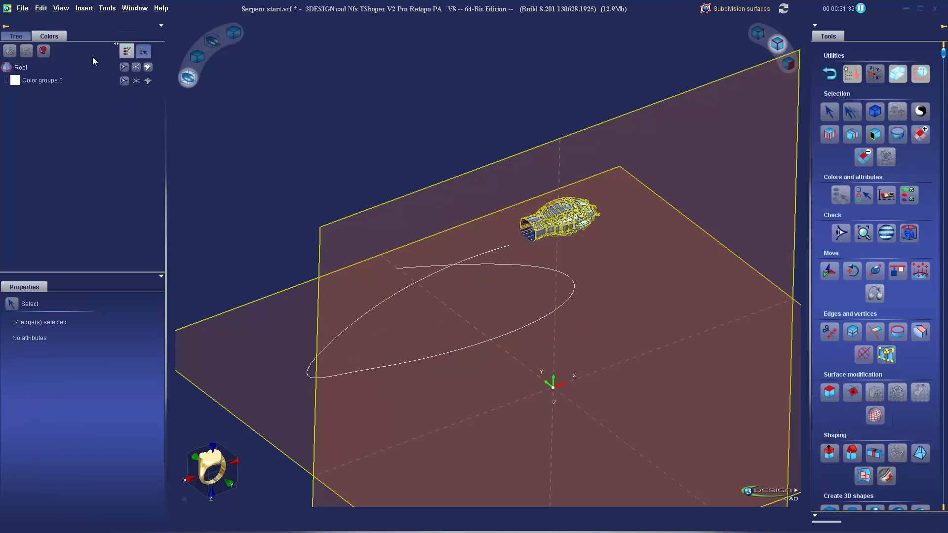
- Create a tag attribute named Edge and assign it to the selected boundary edges of the snake's neck opening
{"action": "scroll", "coordinate": [607, 267], "scroll_direction": "up", "scroll_amount": 5}
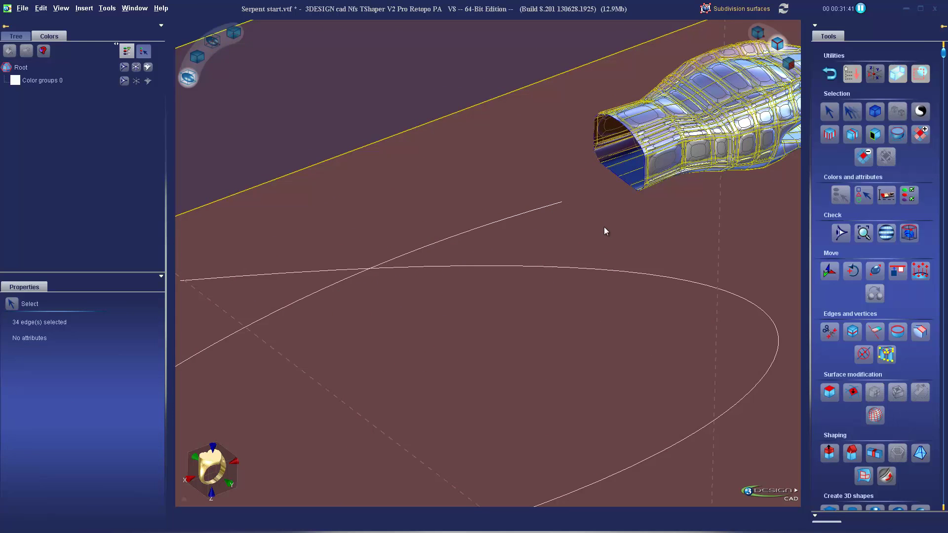
{"action": "middle_click_drag", "start_coordinate": [604, 231], "coordinate": [436, 316]}
{"action": "scroll", "coordinate": [436, 316], "scroll_direction": "down", "scroll_amount": 2}
{"action": "scroll", "coordinate": [525, 292], "scroll_direction": "up", "scroll_amount": 4}
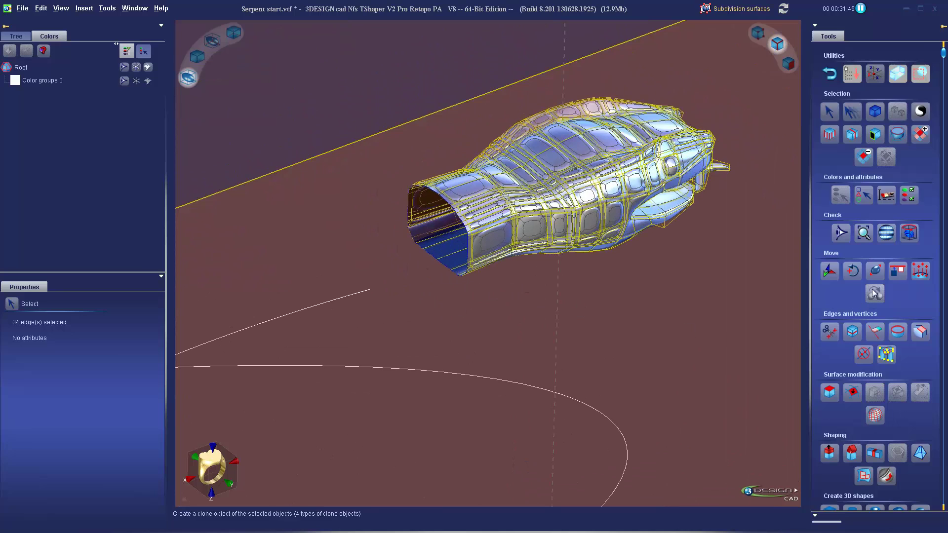
{"action": "left_click", "coordinate": [885, 197]}
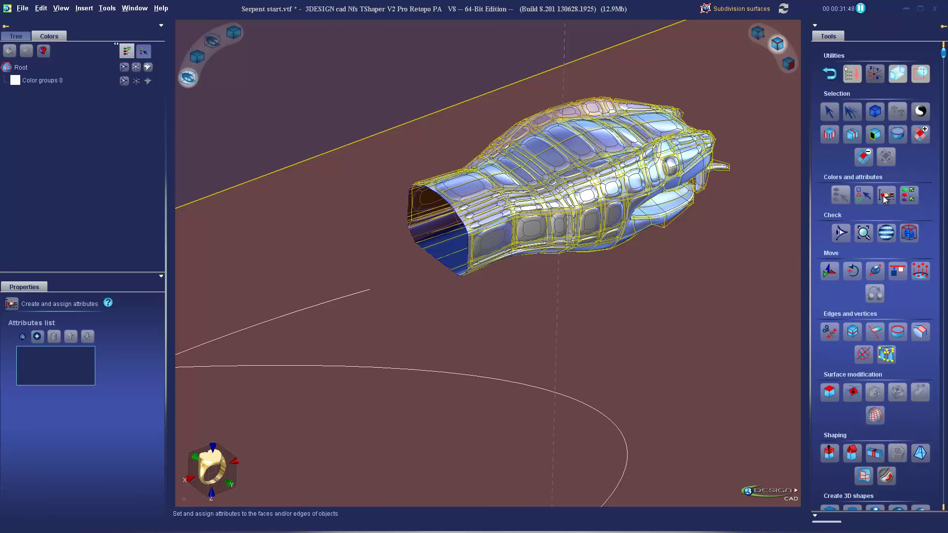
{"action": "left_click", "coordinate": [37, 336]}
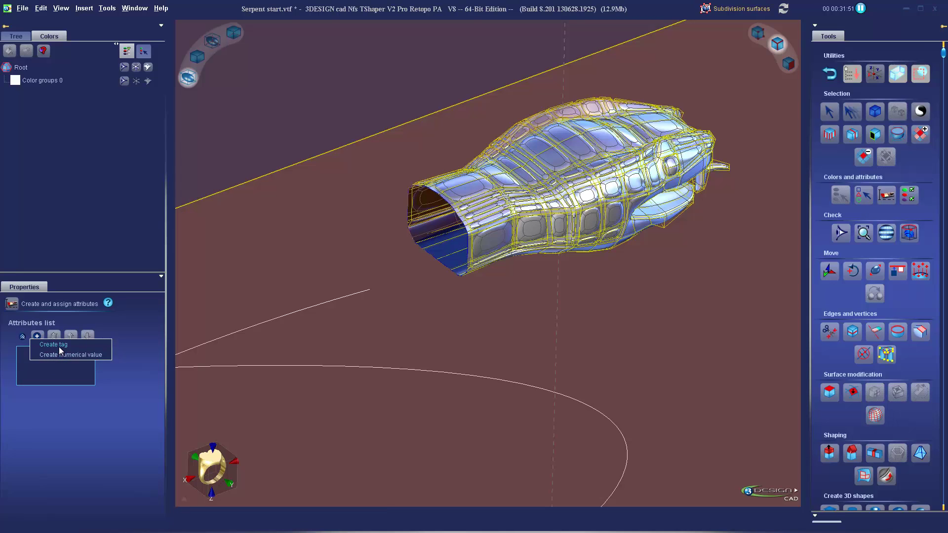
{"action": "left_click", "coordinate": [60, 347]}
{"action": "double_click", "coordinate": [65, 404]}
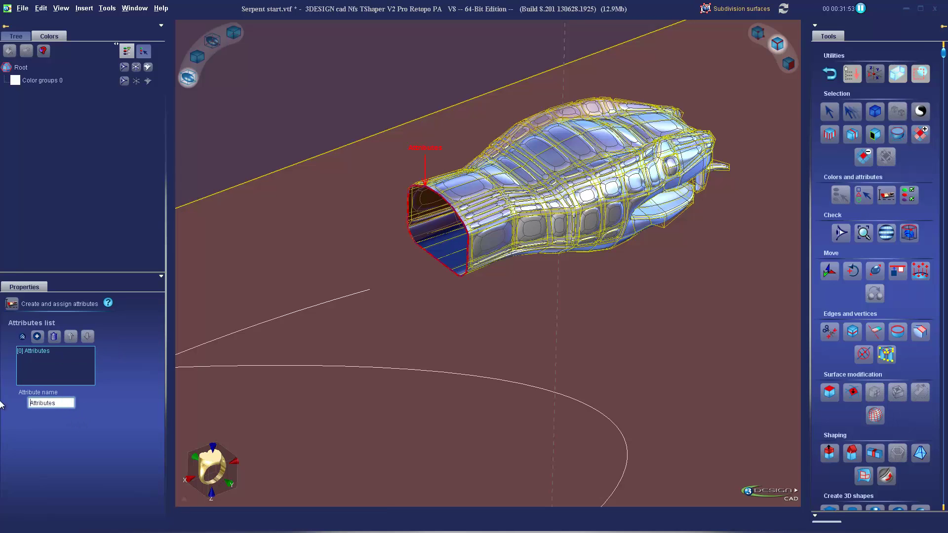
{"action": "type", "text": "Edge"}
{"action": "key", "text": "Return"}
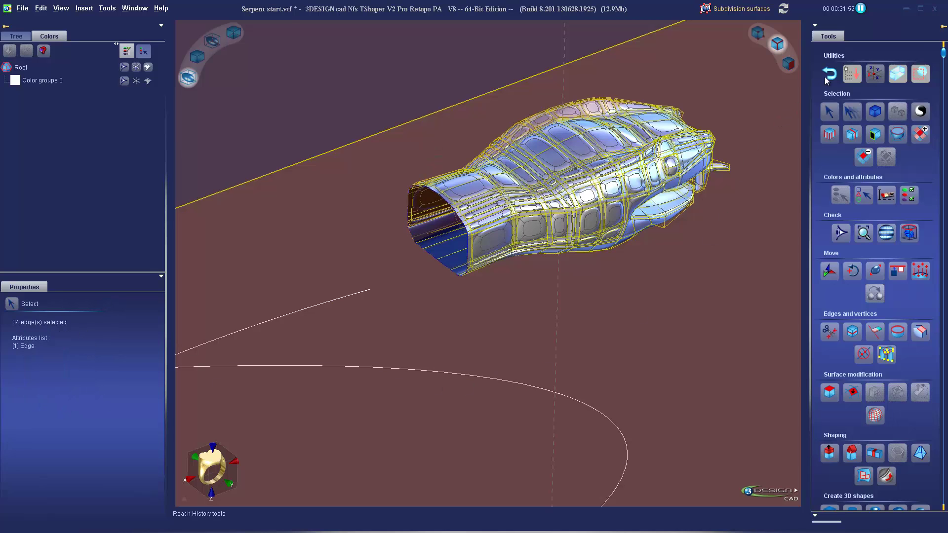
- Return to the history tools and set up an Extrude Advanced in curve mode on the edges carrying the Edge attribute
{"action": "right_click", "coordinate": [675, 268]}
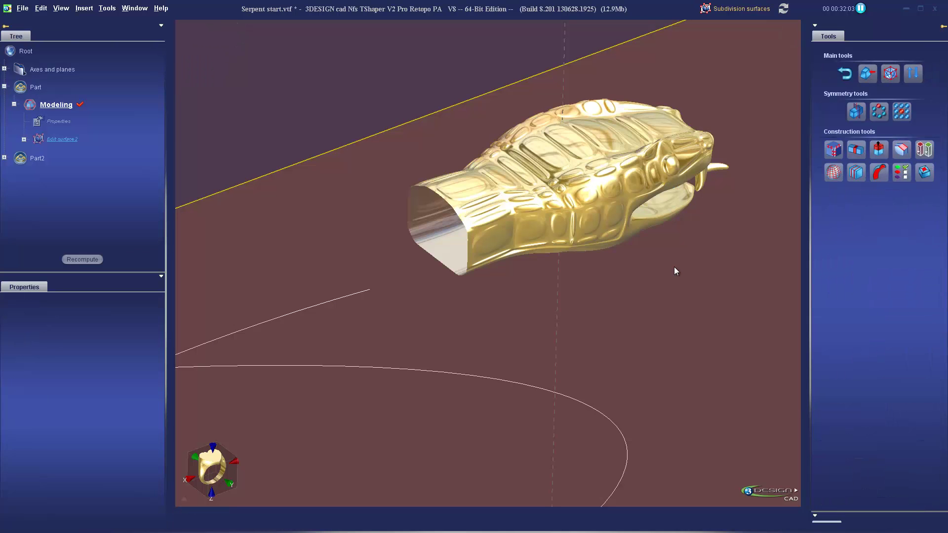
{"action": "scroll", "coordinate": [484, 261], "scroll_direction": "down", "scroll_amount": 3}
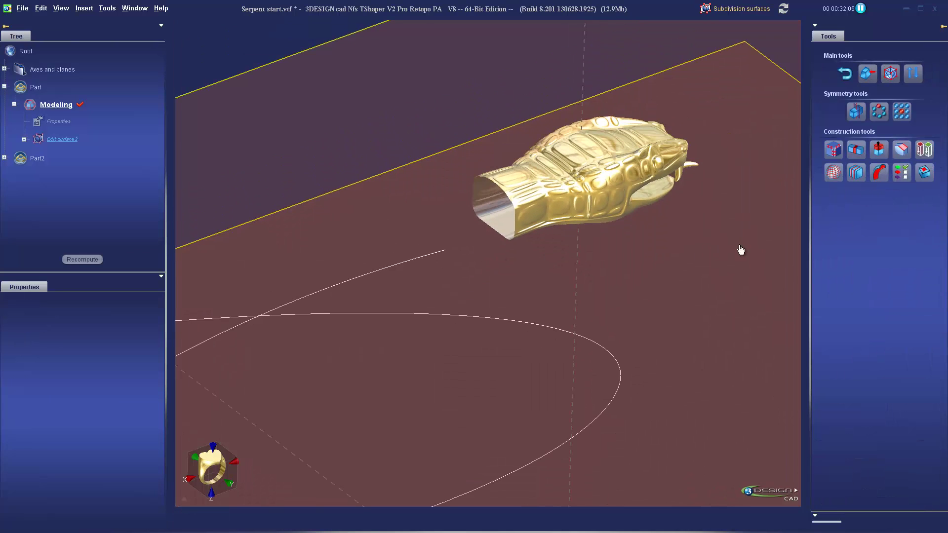
{"action": "left_click", "coordinate": [879, 150]}
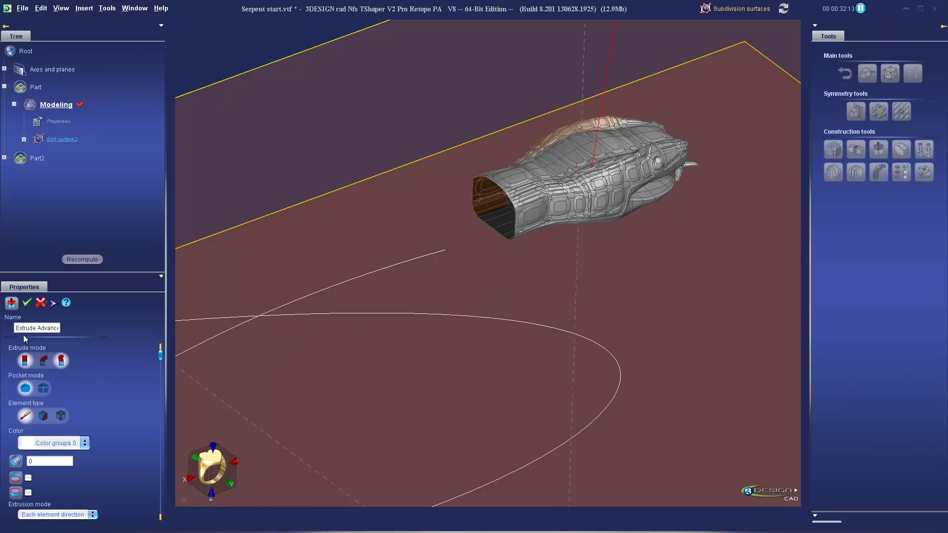
{"action": "left_click_drag", "start_coordinate": [92, 274], "coordinate": [92, 211]}
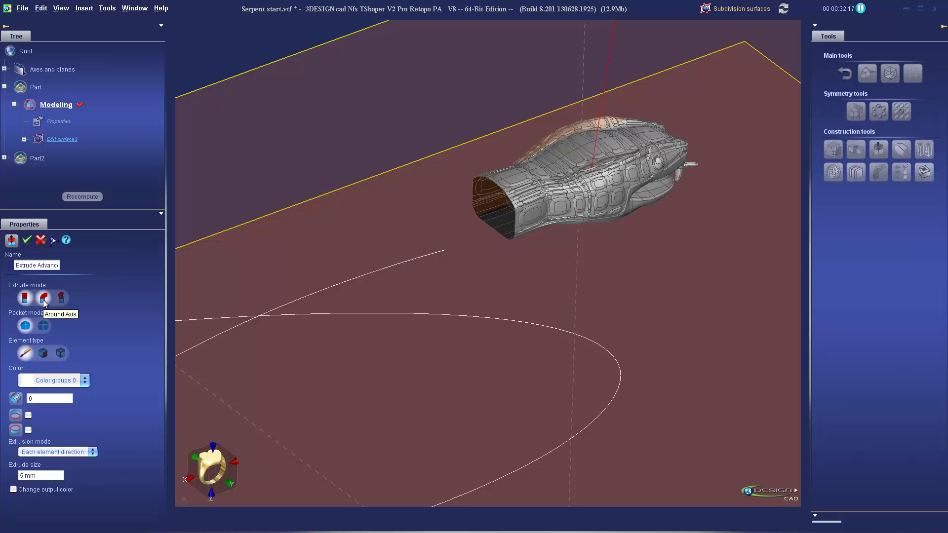
{"action": "left_click", "coordinate": [62, 300]}
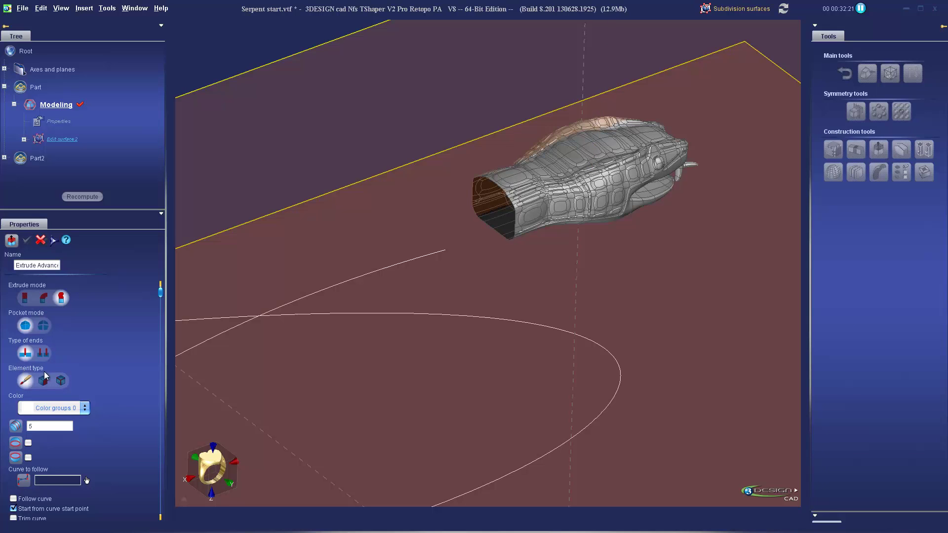
{"action": "left_click", "coordinate": [61, 380]}
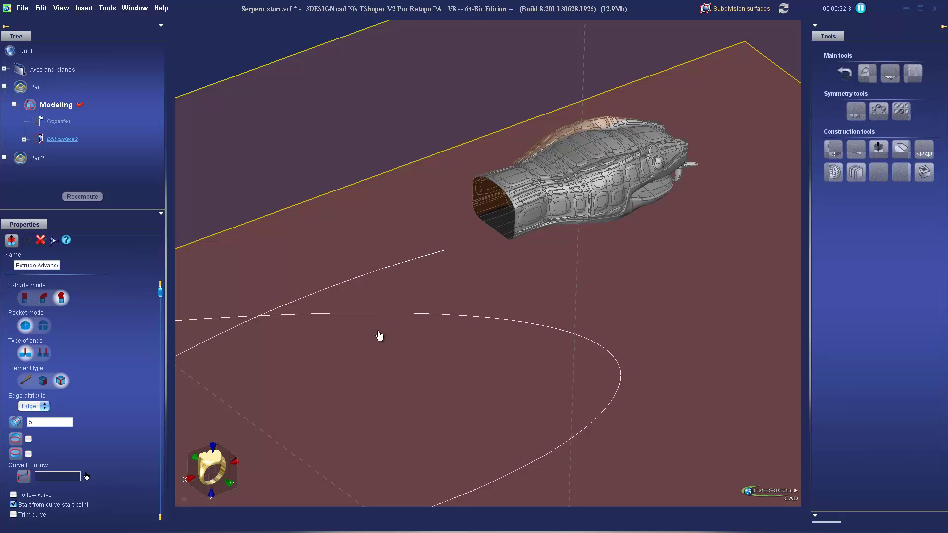
- Choose Curve1 as the curve to follow, set 20 slices, and validate the advanced extrusion
{"action": "middle_click_drag", "start_coordinate": [378, 335], "coordinate": [383, 354]}
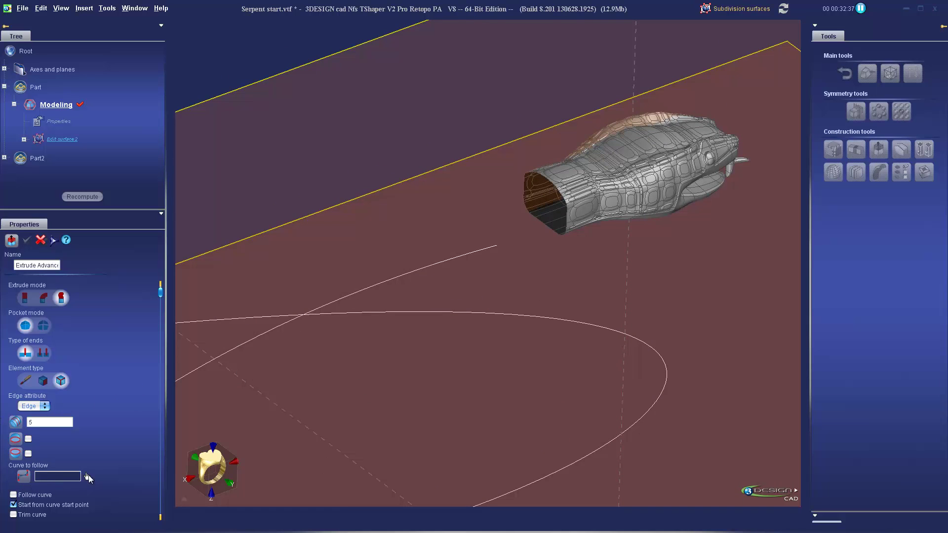
{"action": "left_click", "coordinate": [319, 315]}
{"action": "scroll", "coordinate": [393, 378], "scroll_direction": "down", "scroll_amount": 2}
{"action": "middle_click_drag", "start_coordinate": [393, 378], "coordinate": [483, 186]}
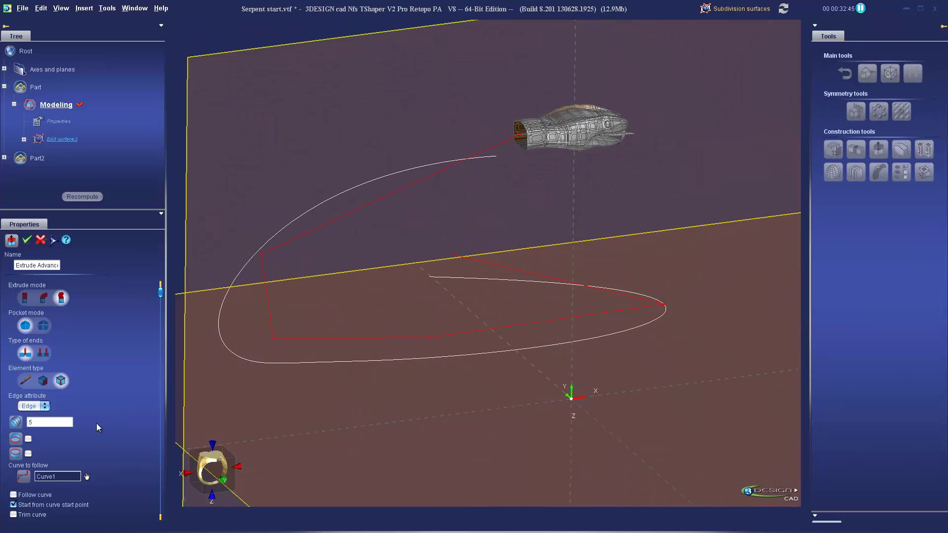
{"action": "left_click", "coordinate": [53, 422]}
{"action": "key", "text": "Tab"}
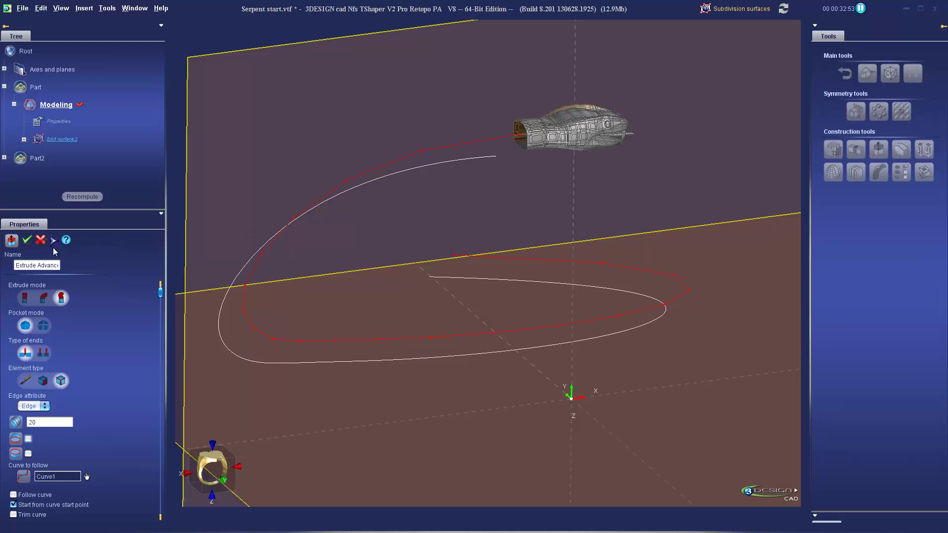
{"action": "left_click", "coordinate": [27, 241]}
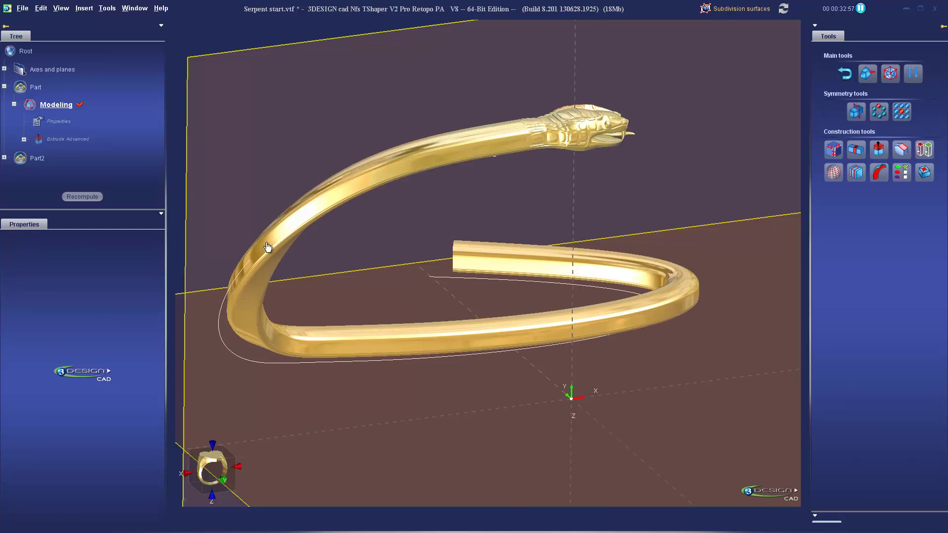
- Leave the subdivision module, reshape Curve1 by moving its end point, point 10 to X 4.08, Y 26.445 and point 9 to X 15.72, Y 16.756 mm, and recompute
{"action": "right_click_drag", "start_coordinate": [484, 184], "coordinate": [528, 251]}
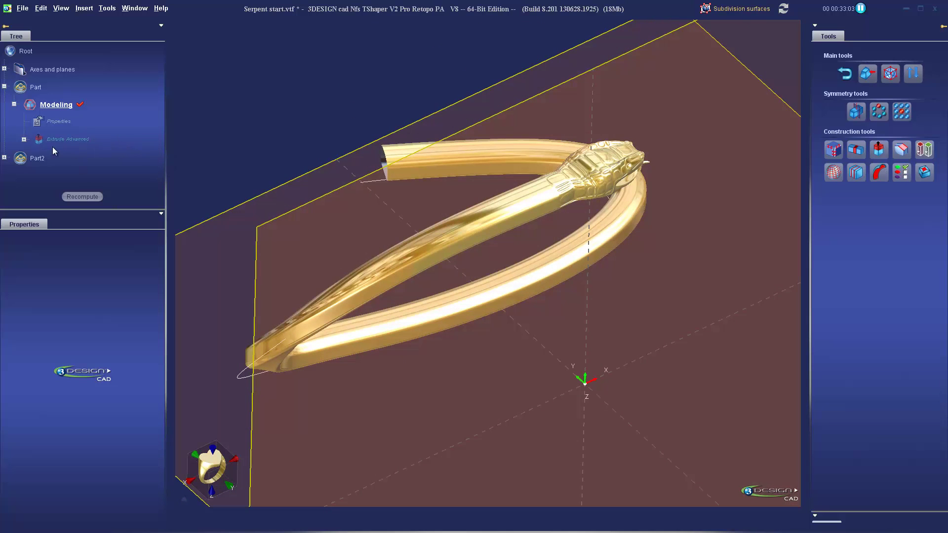
{"action": "left_click", "coordinate": [844, 73]}
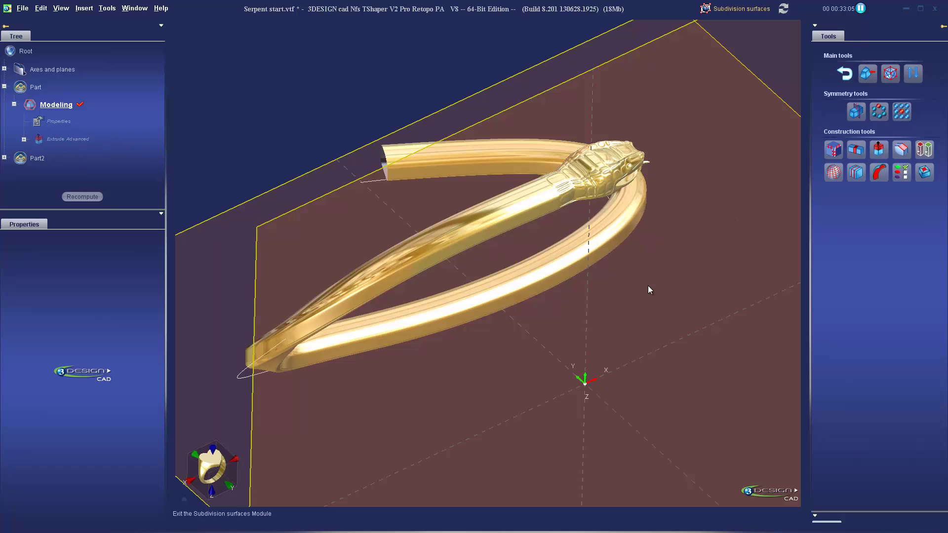
{"action": "double_click", "coordinate": [449, 253]}
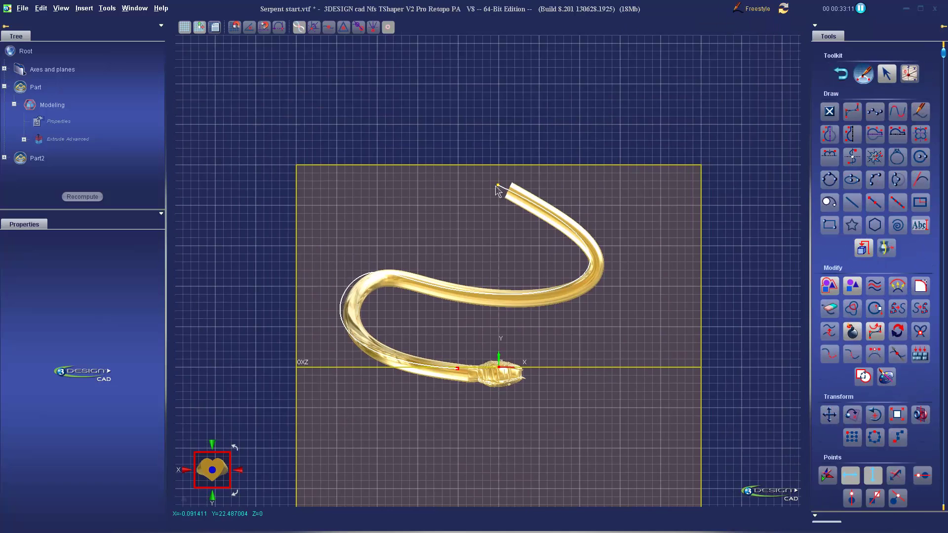
{"action": "left_click_drag", "start_coordinate": [496, 186], "coordinate": [417, 192]}
{"action": "left_click_drag", "start_coordinate": [555, 212], "coordinate": [533, 153]}
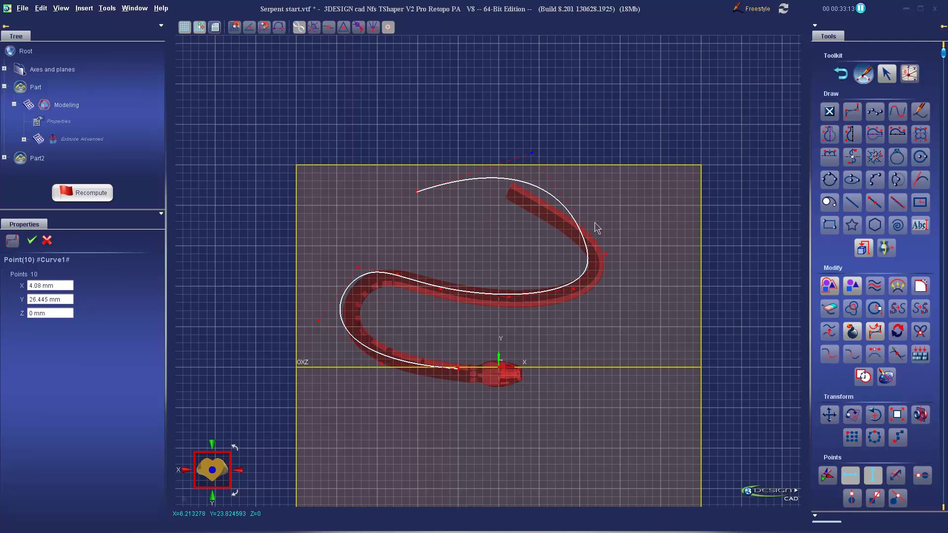
{"action": "left_click_drag", "start_coordinate": [606, 254], "coordinate": [627, 231]}
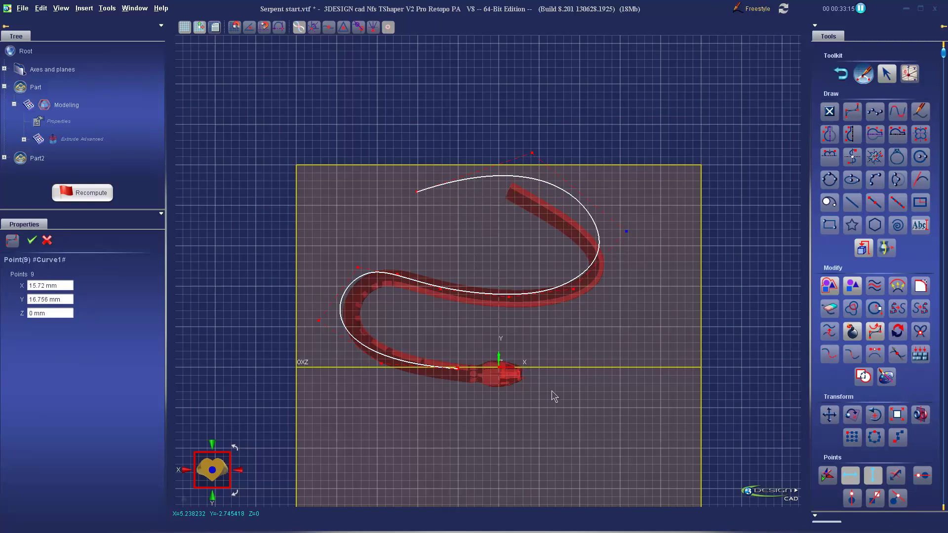
{"action": "middle_click_drag", "start_coordinate": [552, 390], "coordinate": [596, 330]}
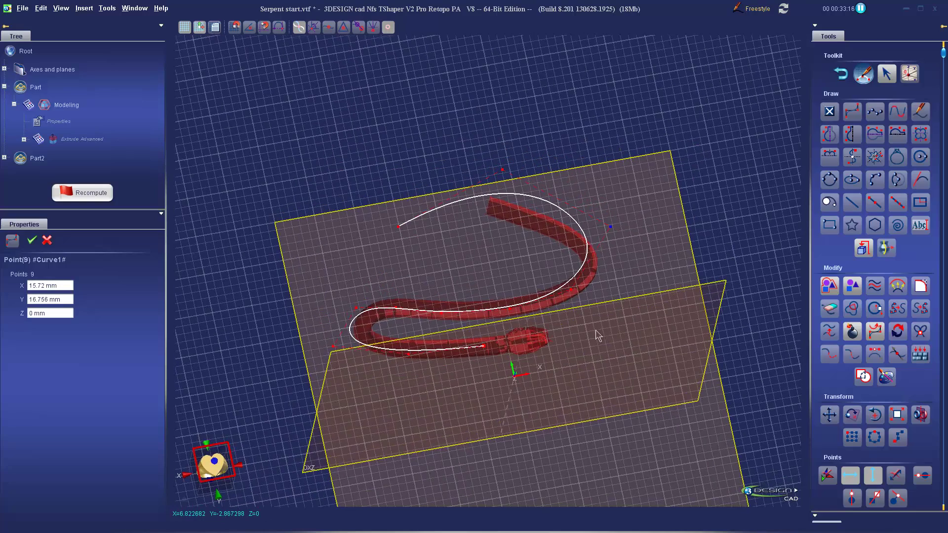
{"action": "left_click", "coordinate": [87, 194]}
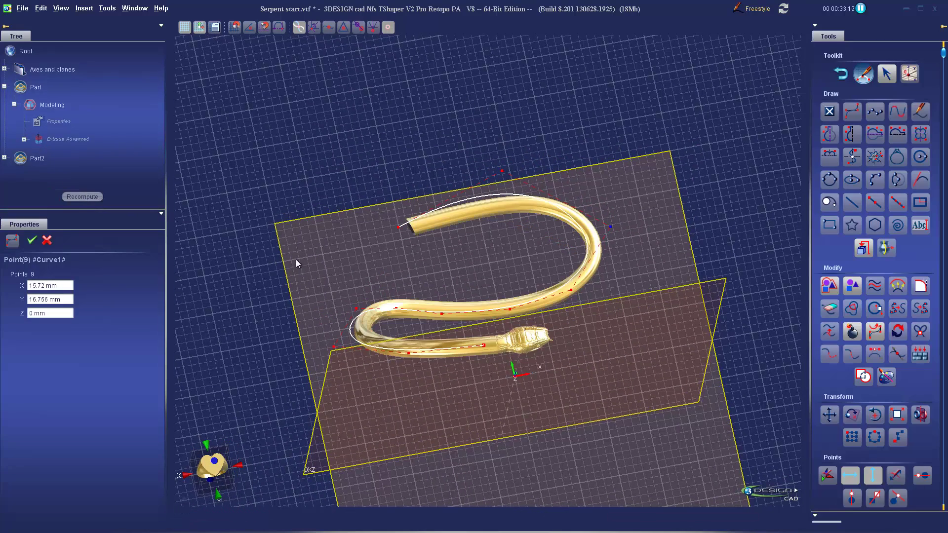
- Extend Curve1's end point to about X -14.7, Y 20.2 mm, widen the adjacent bend by moving points 10 and 9, and recompute the body
{"action": "left_click", "coordinate": [364, 245]}
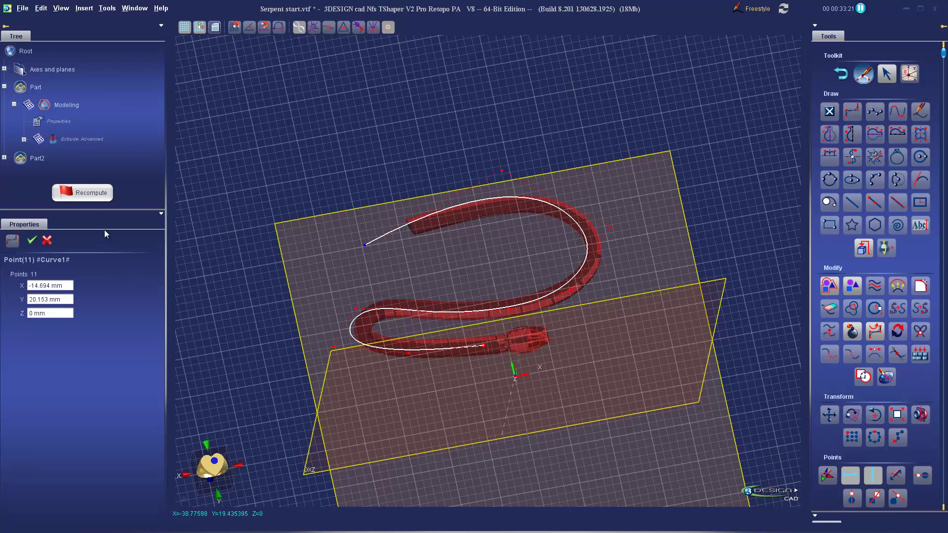
{"action": "left_click", "coordinate": [84, 191]}
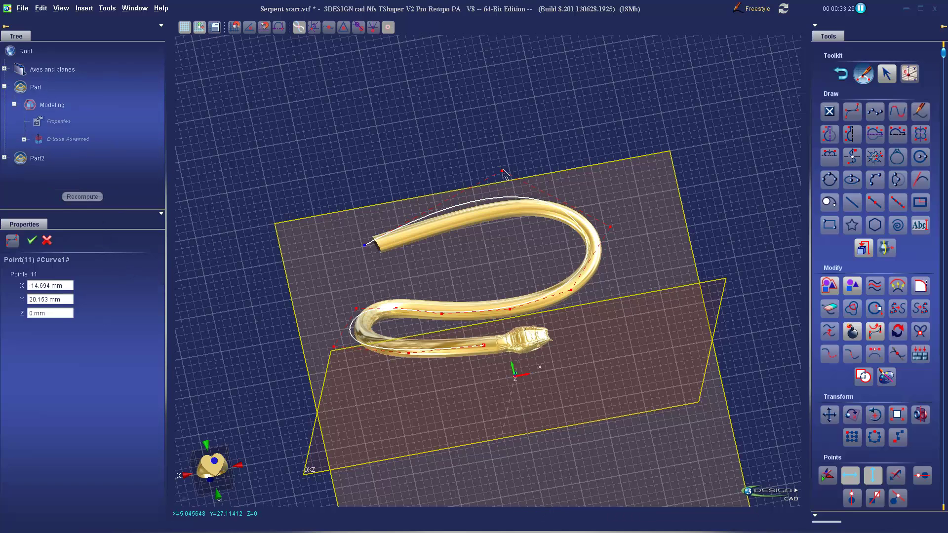
{"action": "left_click_drag", "start_coordinate": [502, 171], "coordinate": [505, 132]}
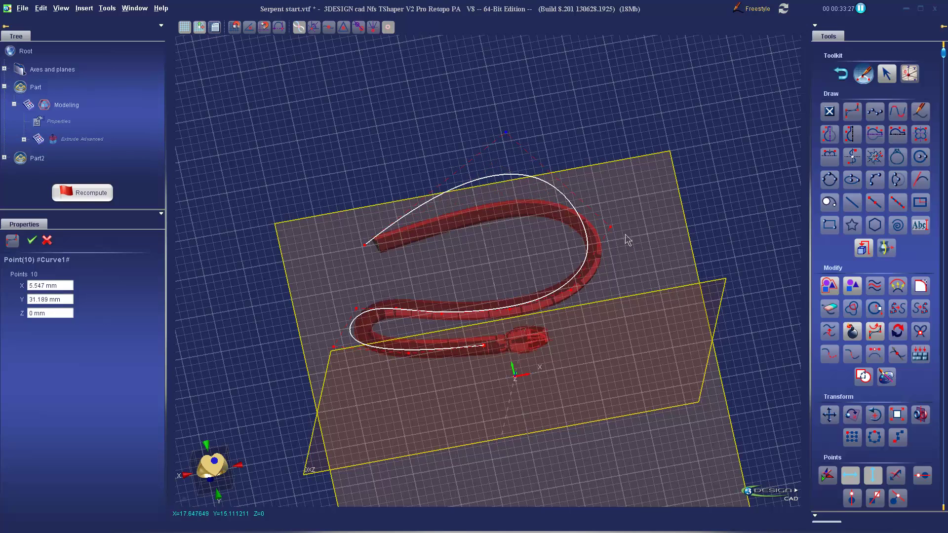
{"action": "left_click_drag", "start_coordinate": [611, 227], "coordinate": [628, 250]}
{"action": "left_click", "coordinate": [86, 194]}
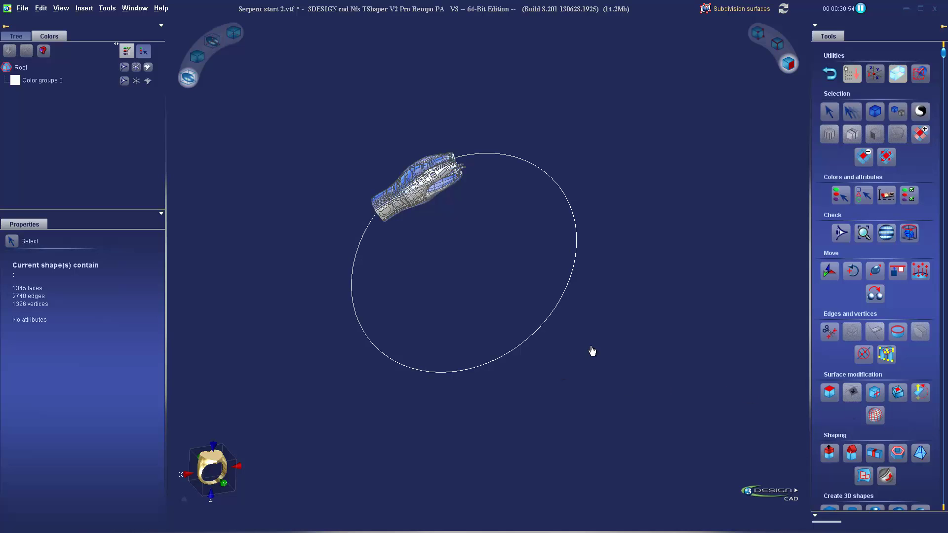
- In the Serpent start 2 file, create a circular duplication of the snake head with 2 instances over 360° around the OZ axis
{"action": "right_click_drag", "start_coordinate": [456, 227], "coordinate": [393, 217]}
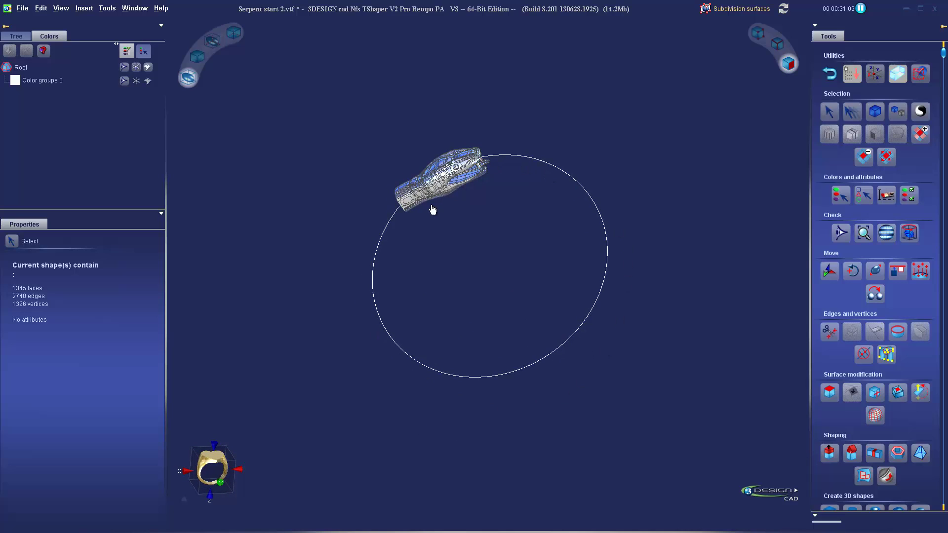
{"action": "right_click_drag", "start_coordinate": [400, 173], "coordinate": [434, 220]}
{"action": "scroll", "coordinate": [496, 355], "scroll_direction": "up", "scroll_amount": 5}
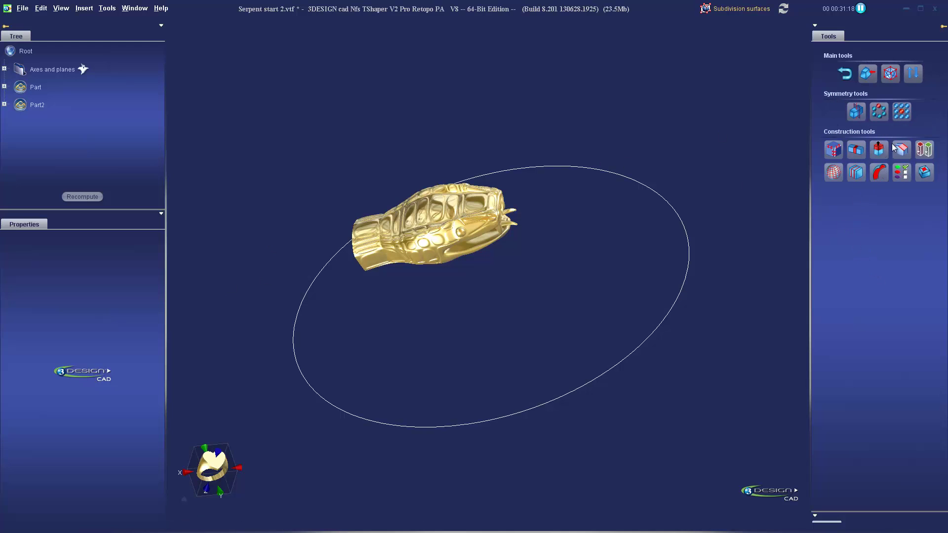
{"action": "left_click", "coordinate": [880, 113]}
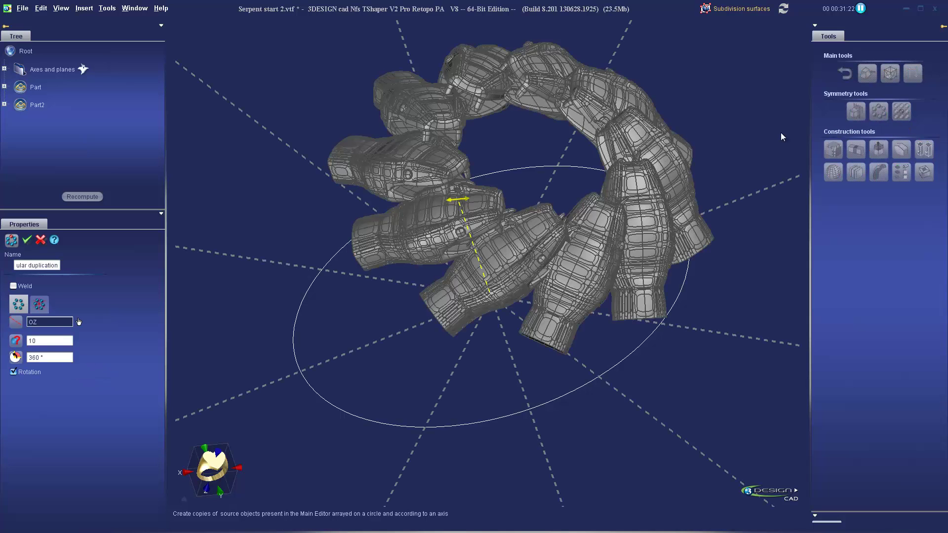
{"action": "double_click", "coordinate": [60, 341]}
{"action": "key", "text": "Tab"}
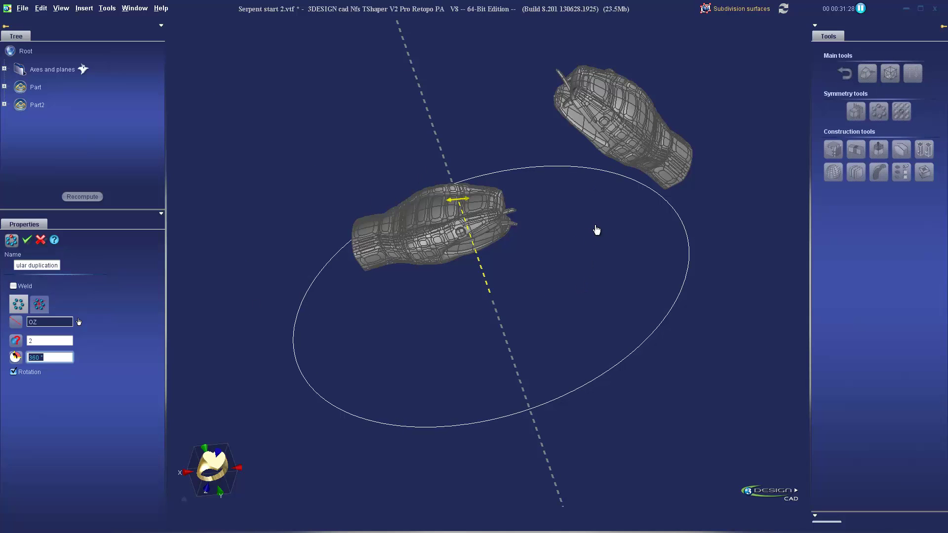
{"action": "middle_click_drag", "start_coordinate": [597, 229], "coordinate": [540, 261]}
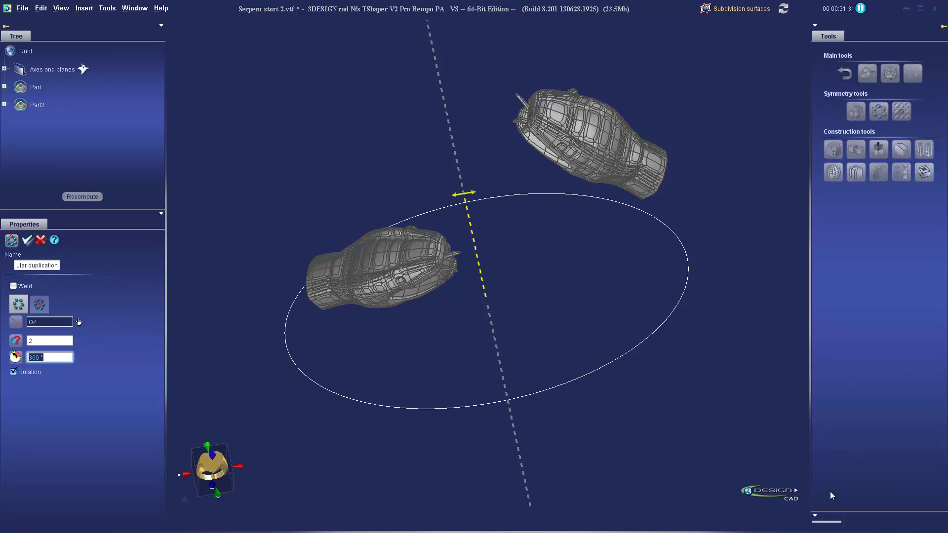
{"action": "key", "text": "Return"}
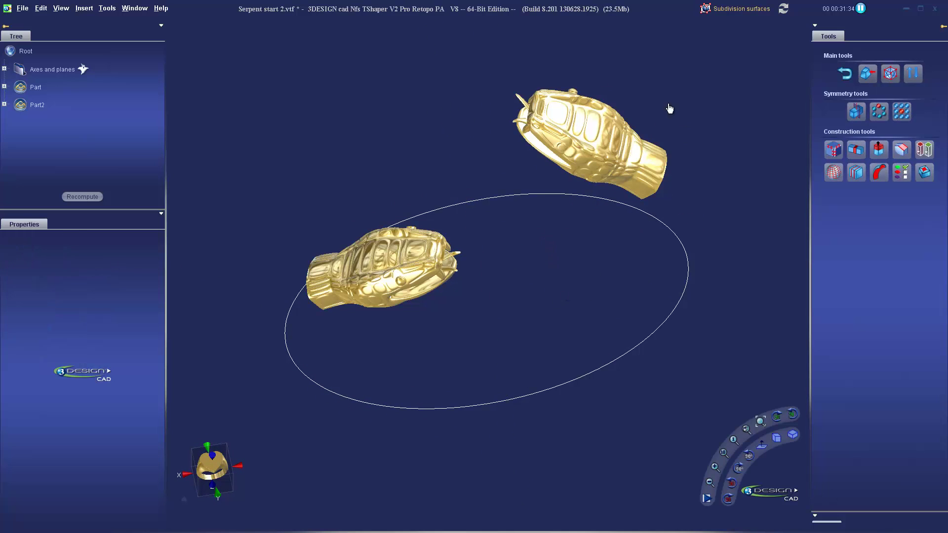
- Enter mesh editing and select the complete boundary edges of both snake heads' neck openings in edge selection mode
{"action": "middle_click_drag", "start_coordinate": [475, 314], "coordinate": [595, 174]}
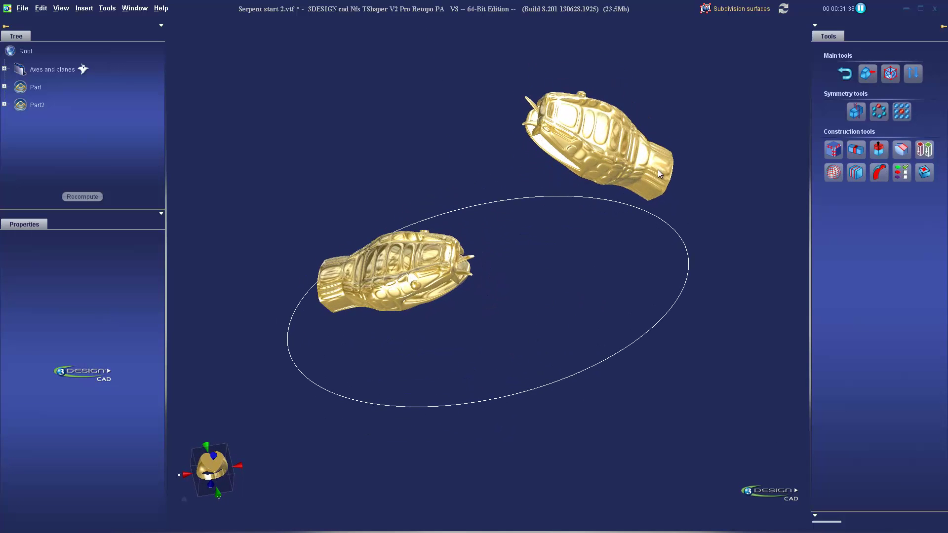
{"action": "left_click", "coordinate": [889, 75]}
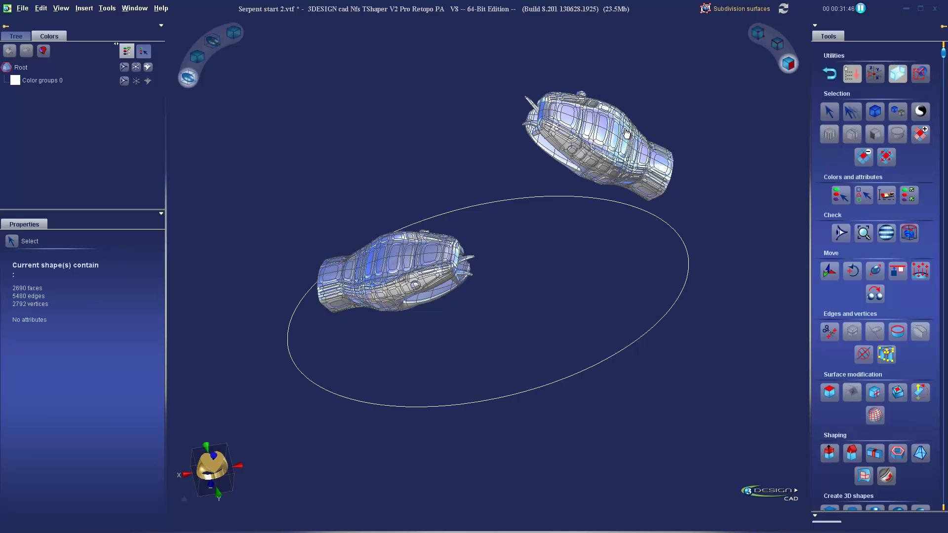
{"action": "right_click_drag", "start_coordinate": [488, 312], "coordinate": [657, 115]}
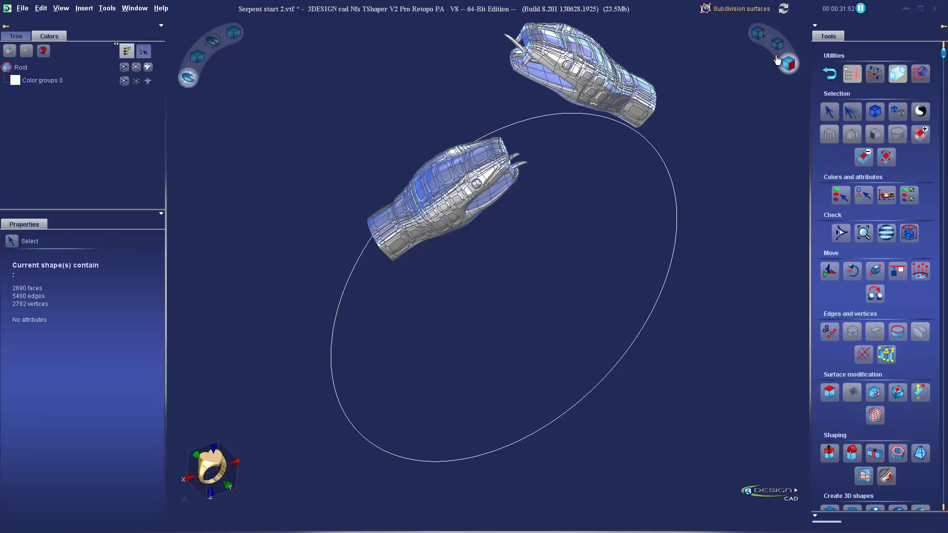
{"action": "right_click_drag", "start_coordinate": [419, 383], "coordinate": [488, 223]}
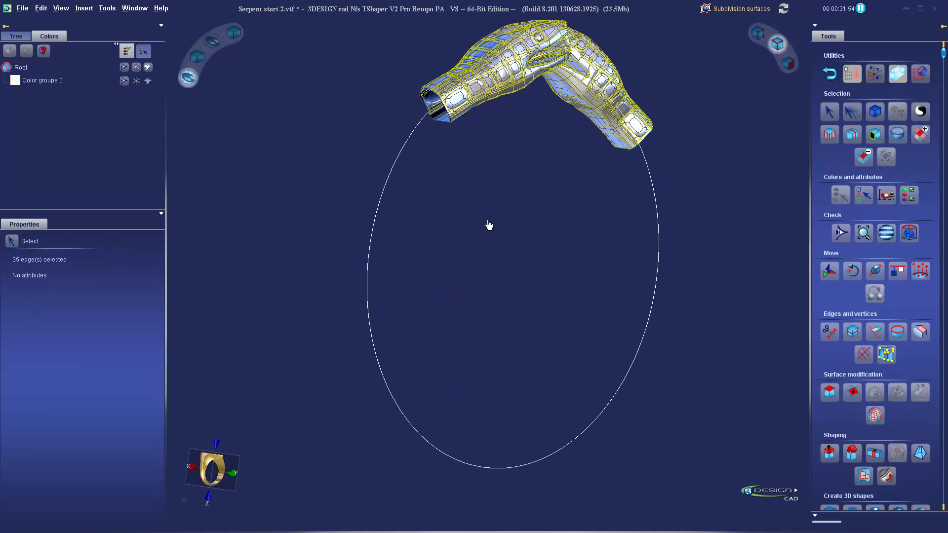
{"action": "middle_click_drag", "start_coordinate": [488, 223], "coordinate": [439, 388]}
{"action": "scroll", "coordinate": [439, 389], "scroll_direction": "up", "scroll_amount": 5}
{"action": "right_click_drag", "start_coordinate": [498, 303], "coordinate": [544, 338]}
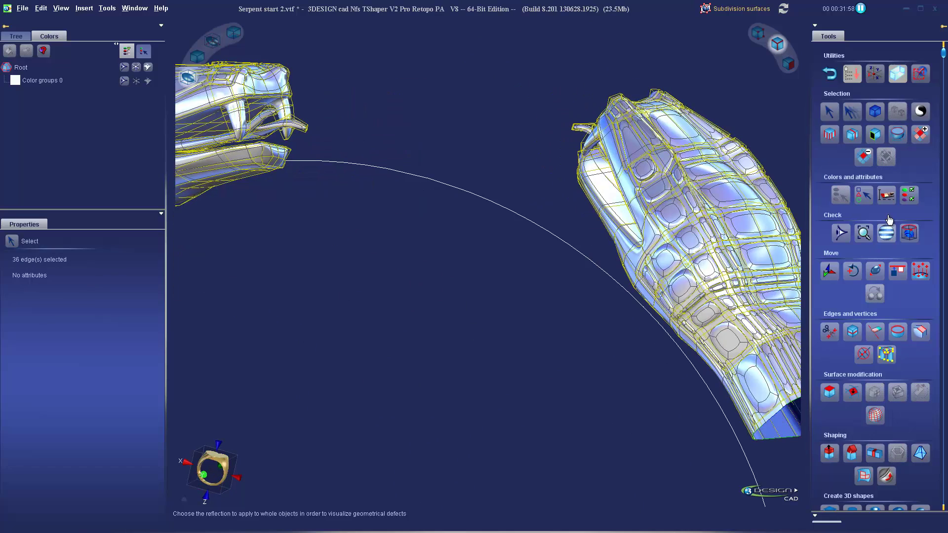
{"action": "left_click", "coordinate": [876, 134]}
{"action": "scroll", "coordinate": [446, 334], "scroll_direction": "down", "scroll_amount": 5}
{"action": "right_click_drag", "start_coordinate": [446, 334], "coordinate": [529, 402]}
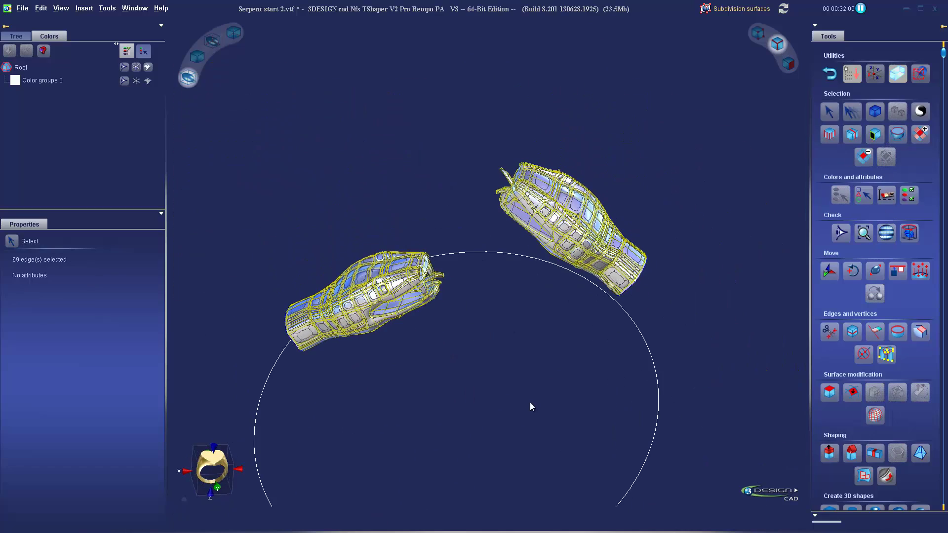
- Bridge the two neck openings in straight mode and set the number of slices to 30
{"action": "left_click", "coordinate": [875, 454]}
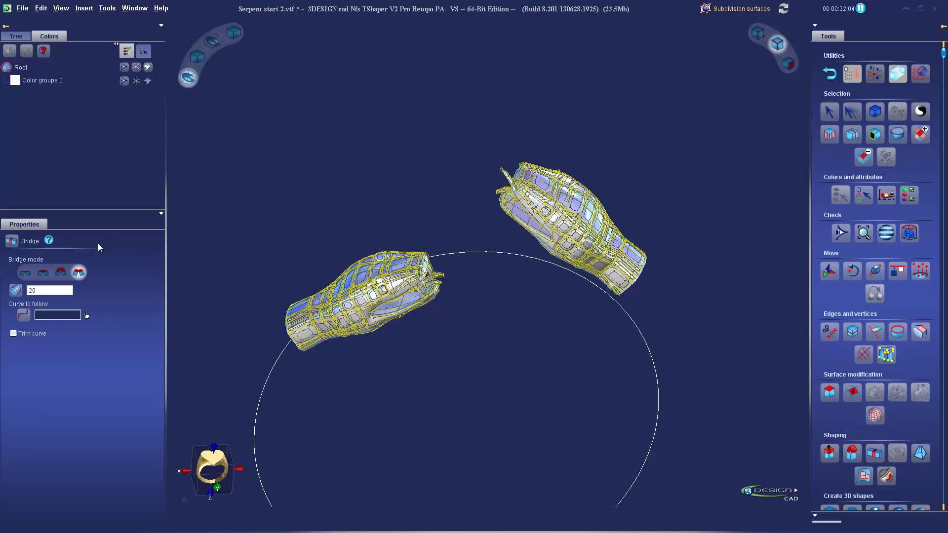
{"action": "left_click", "coordinate": [25, 272]}
{"action": "right_click_drag", "start_coordinate": [487, 429], "coordinate": [495, 387]}
{"action": "scroll", "coordinate": [496, 386], "scroll_direction": "up", "scroll_amount": 3}
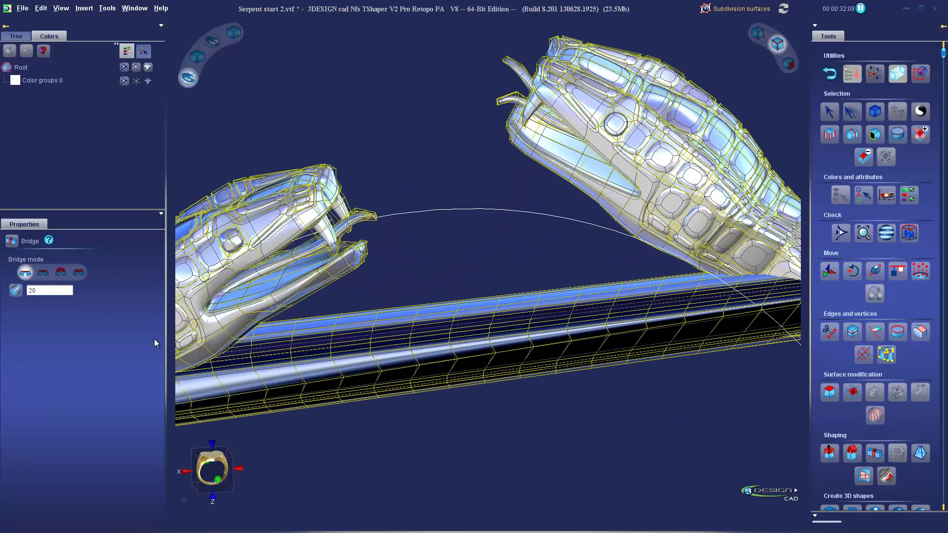
{"action": "double_click", "coordinate": [55, 291]}
{"action": "key", "text": "Return"}
{"action": "scroll", "coordinate": [527, 405], "scroll_direction": "down", "scroll_amount": 3}
{"action": "middle_click_drag", "start_coordinate": [527, 405], "coordinate": [587, 354]}
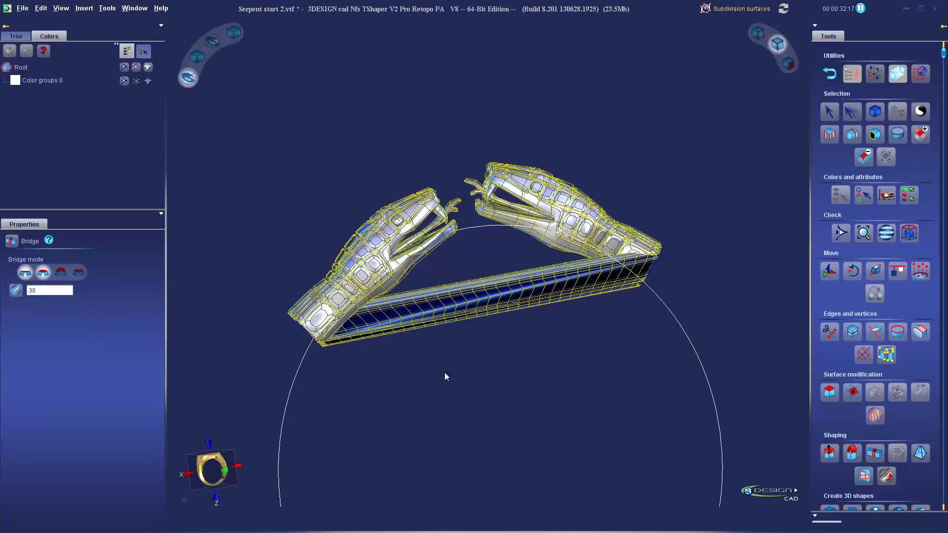
- Try the bridge mode with curve tension and adjust the tension using the handle at one neck opening
{"action": "left_click", "coordinate": [44, 272]}
{"action": "right_click_drag", "start_coordinate": [424, 355], "coordinate": [311, 320]}
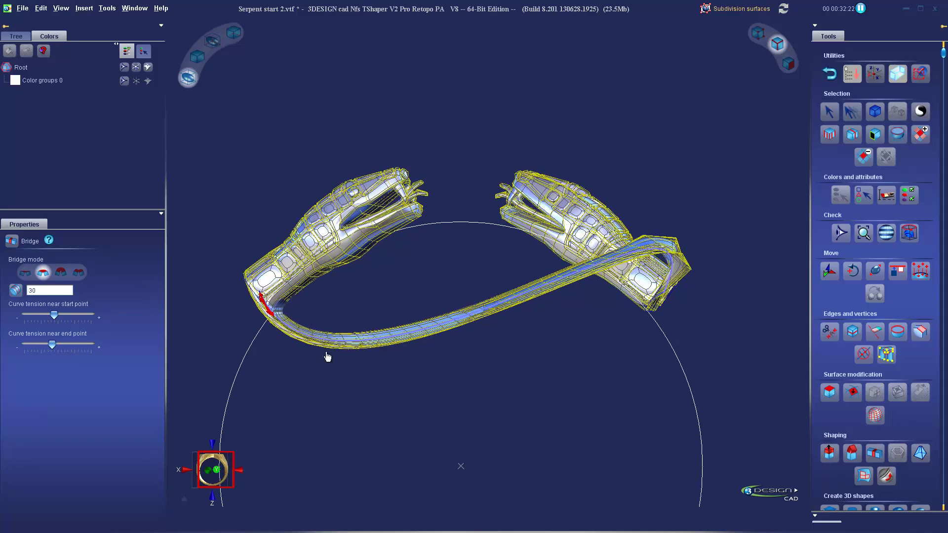
{"action": "right_click_drag", "start_coordinate": [328, 356], "coordinate": [538, 348]}
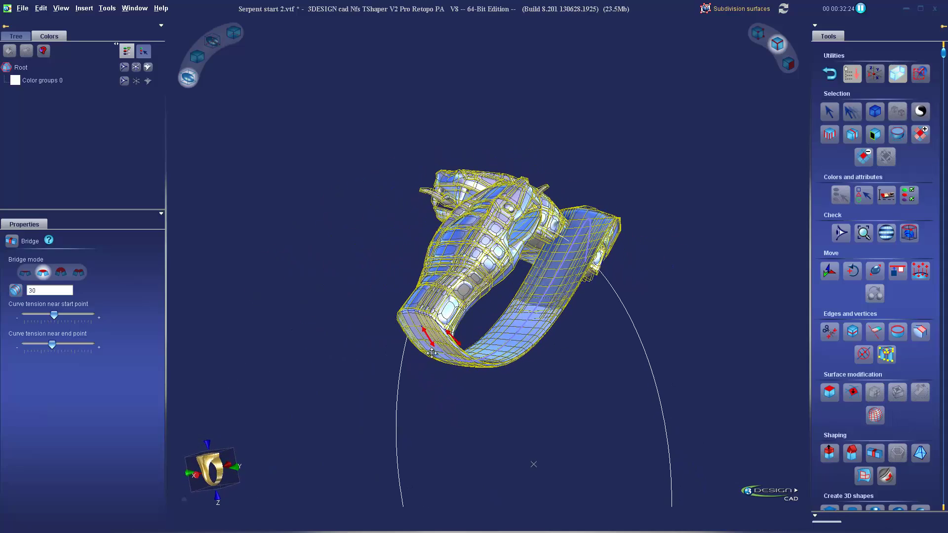
{"action": "left_click_drag", "start_coordinate": [433, 352], "coordinate": [452, 359]}
{"action": "right_click_drag", "start_coordinate": [472, 353], "coordinate": [277, 366]}
{"action": "right_click_drag", "start_coordinate": [572, 350], "coordinate": [603, 303]}
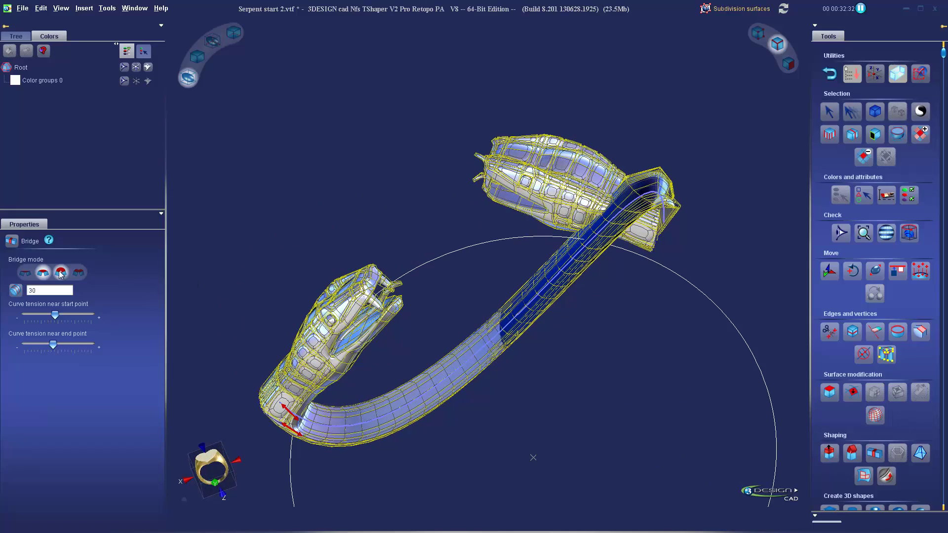
- Try the revolved bridge mode around the global OY axis with the flip option on and 0 revolutions
{"action": "left_click", "coordinate": [61, 273]}
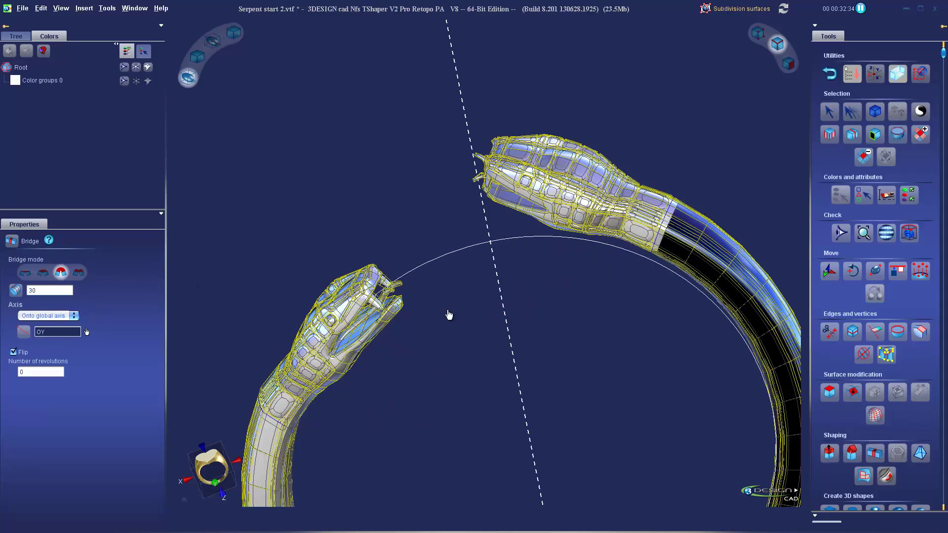
{"action": "scroll", "coordinate": [449, 315], "scroll_direction": "down", "scroll_amount": 3}
{"action": "right_click_drag", "start_coordinate": [474, 313], "coordinate": [402, 361]}
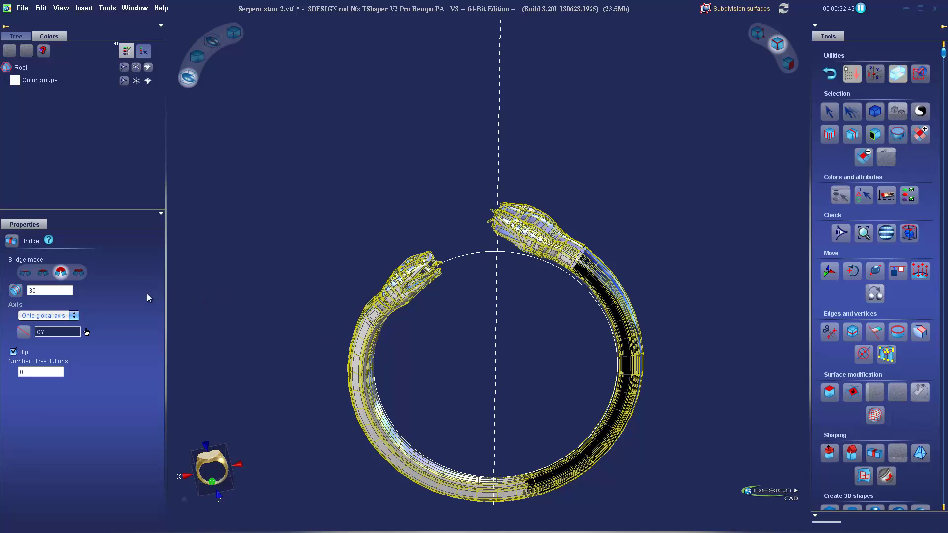
- Switch the bridge to follow a curve and choose the Ring1 circle as the path between the two necks
{"action": "left_click", "coordinate": [79, 274]}
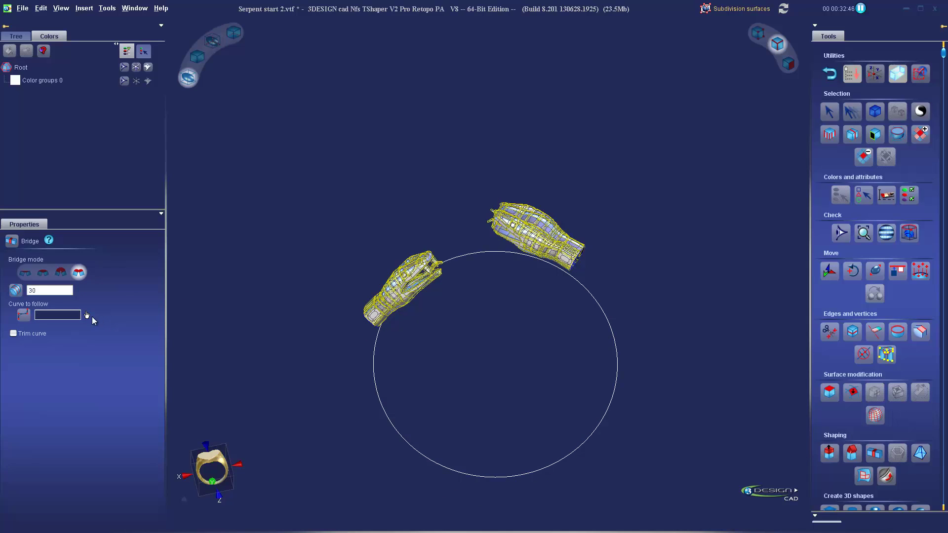
{"action": "left_click", "coordinate": [88, 316]}
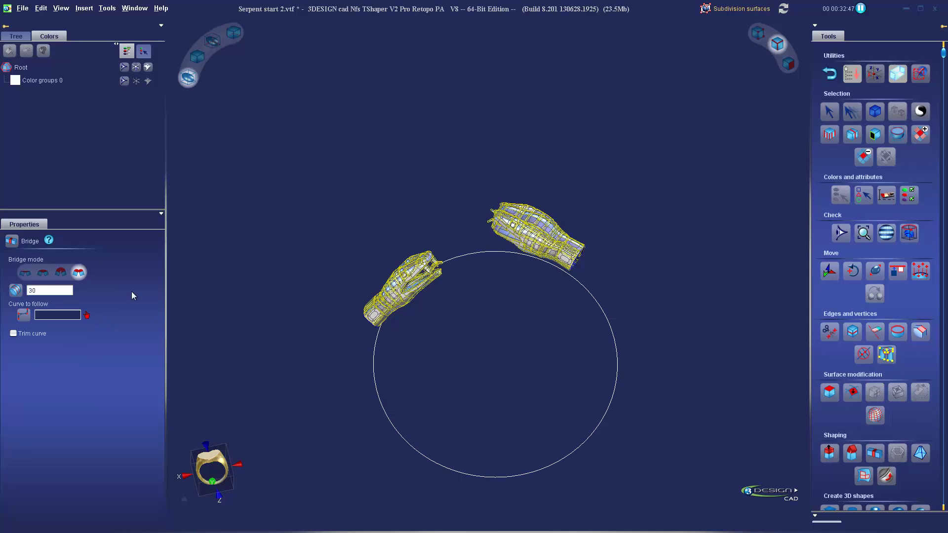
{"action": "left_click", "coordinate": [376, 349]}
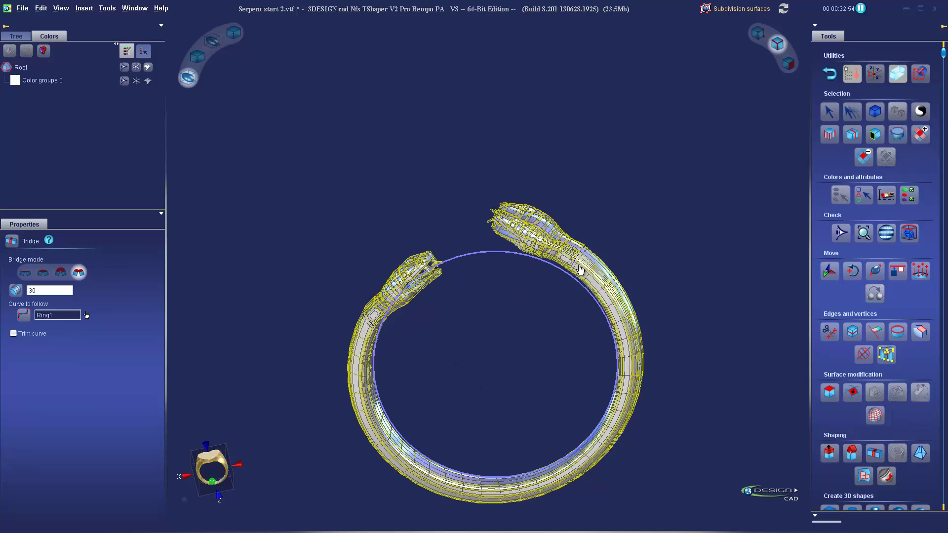
{"action": "right_click_drag", "start_coordinate": [497, 368], "coordinate": [607, 445]}
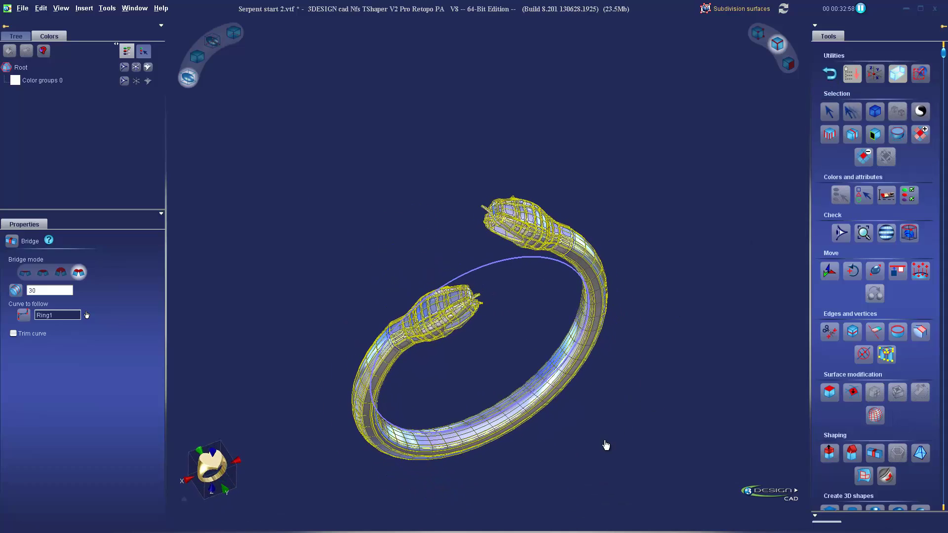
- Check the curve-following bridge between the two serpent heads from several angles and accept it
{"action": "right_click_drag", "start_coordinate": [492, 406], "coordinate": [554, 366]}
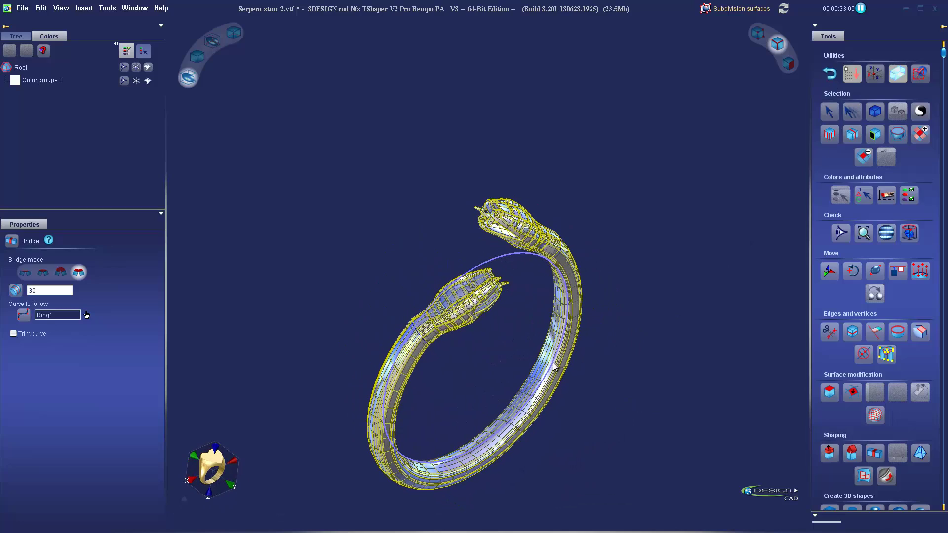
{"action": "right_click_drag", "start_coordinate": [309, 309], "coordinate": [483, 324]}
{"action": "scroll", "coordinate": [486, 301], "scroll_direction": "up", "scroll_amount": 3}
{"action": "scroll", "coordinate": [499, 327], "scroll_direction": "down", "scroll_amount": 3}
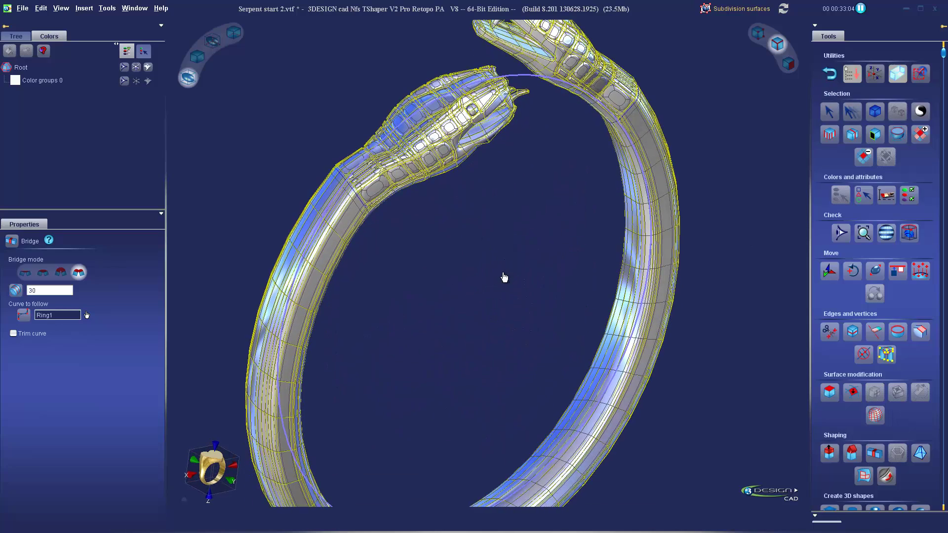
{"action": "right_click_drag", "start_coordinate": [503, 275], "coordinate": [500, 305]}
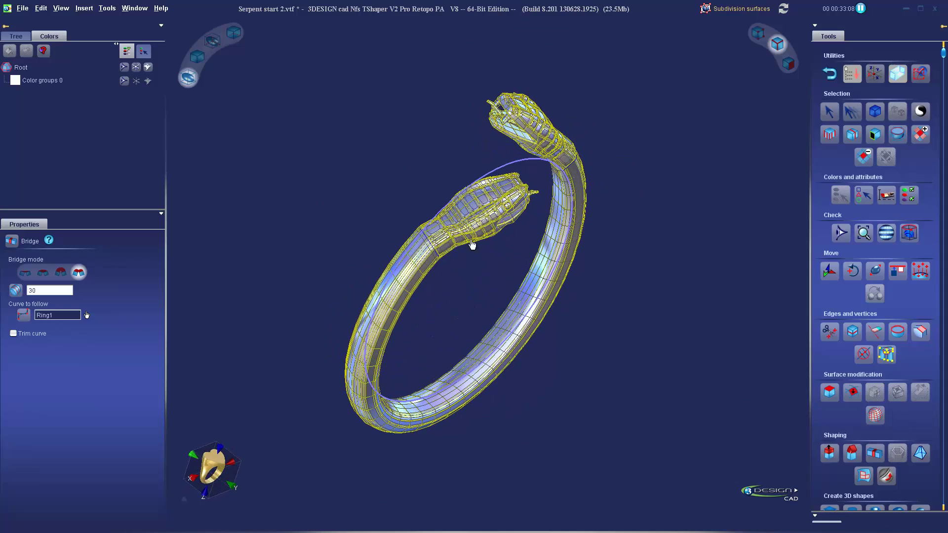
{"action": "scroll", "coordinate": [503, 251], "scroll_direction": "up", "scroll_amount": 3}
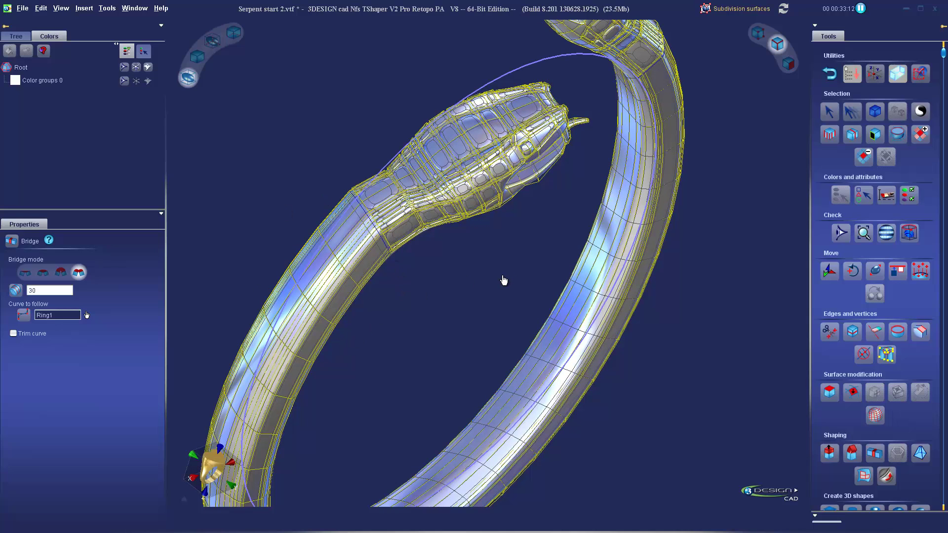
{"action": "right_click", "coordinate": [559, 221]}
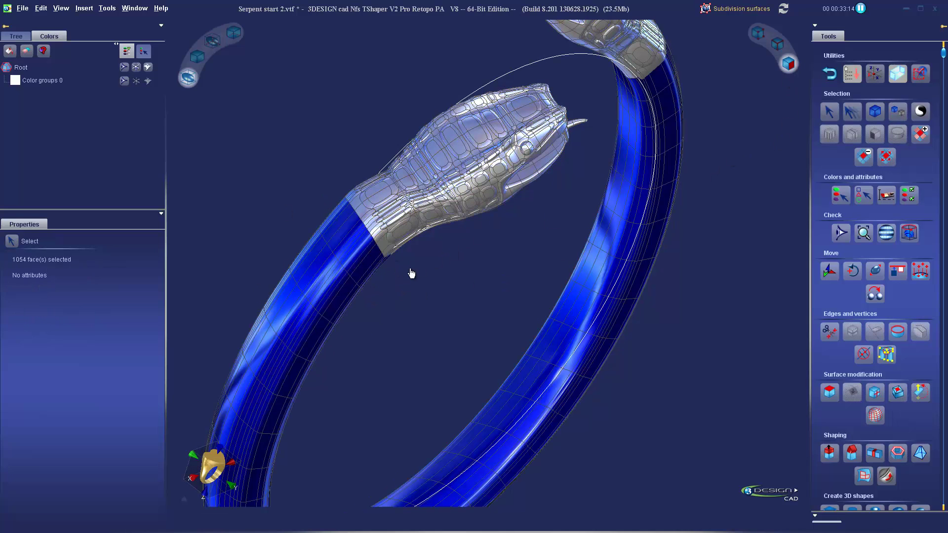
- Select one face of the body just behind a serpent's neck and extend it sideways across the top with Face loop
{"action": "left_click", "coordinate": [320, 271]}
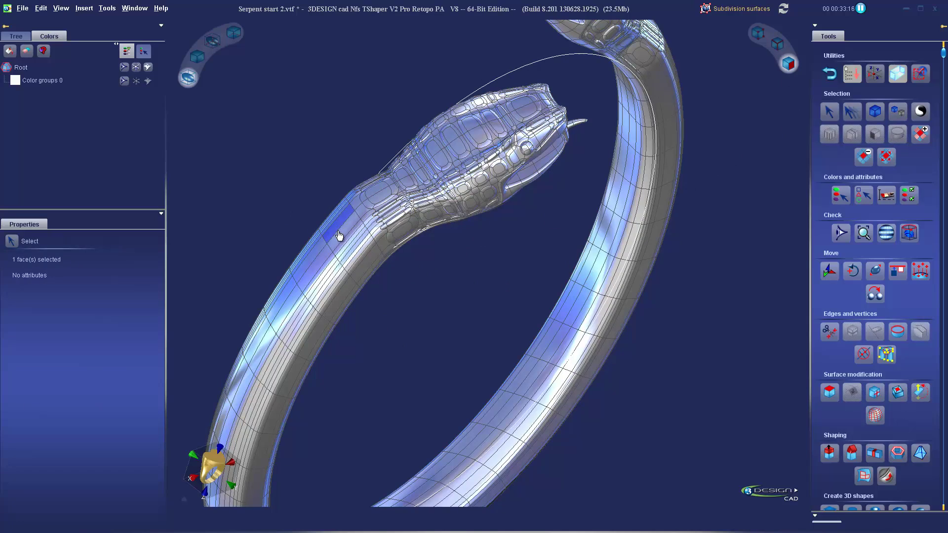
{"action": "left_click", "coordinate": [344, 229]}
{"action": "middle_click_drag", "start_coordinate": [437, 328], "coordinate": [580, 317]}
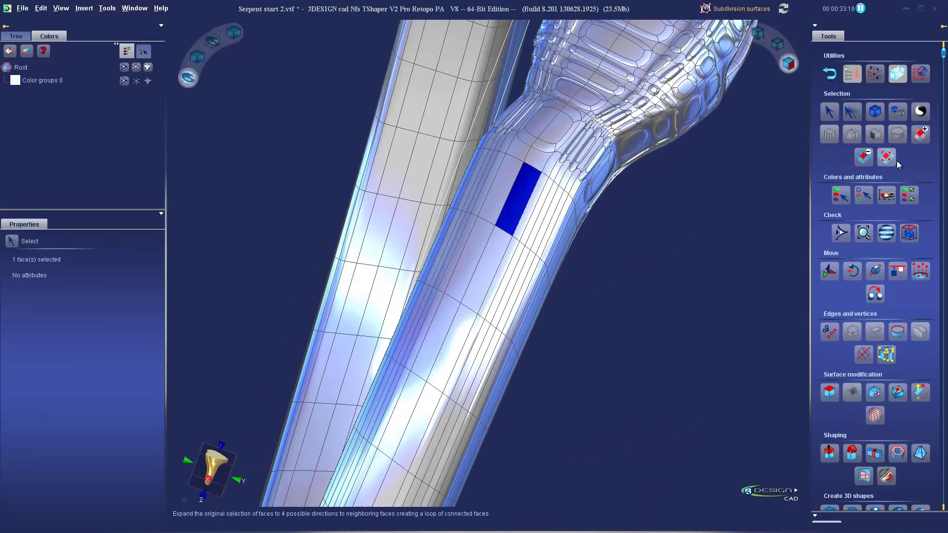
{"action": "left_click", "coordinate": [889, 158]}
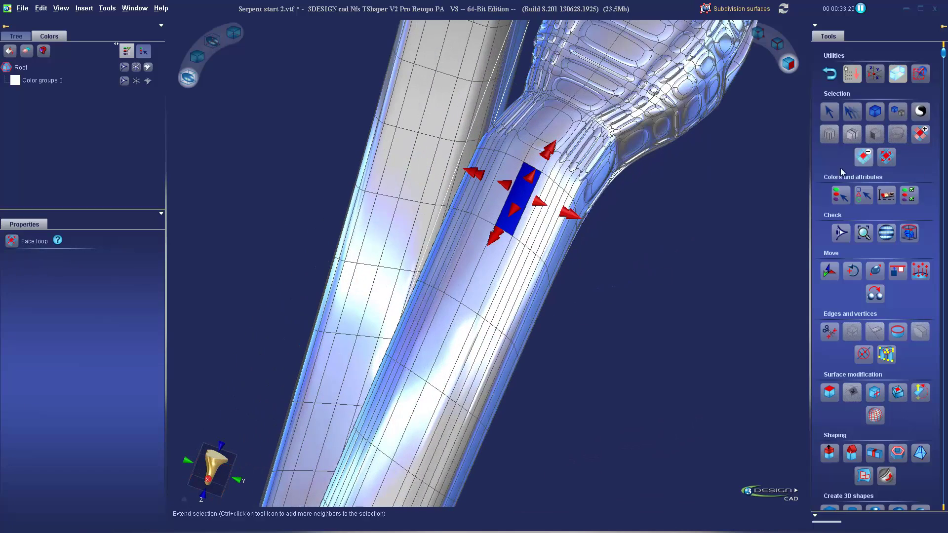
{"action": "left_click", "coordinate": [505, 187]}
{"action": "left_click", "coordinate": [505, 186]}
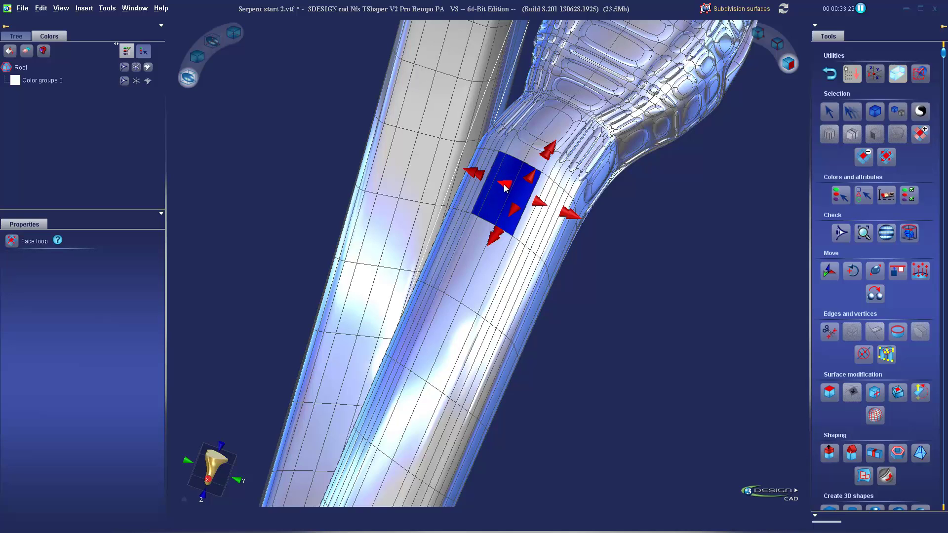
{"action": "left_click", "coordinate": [505, 186]}
{"action": "left_click", "coordinate": [505, 187]}
{"action": "middle_click_drag", "start_coordinate": [421, 253], "coordinate": [548, 313]}
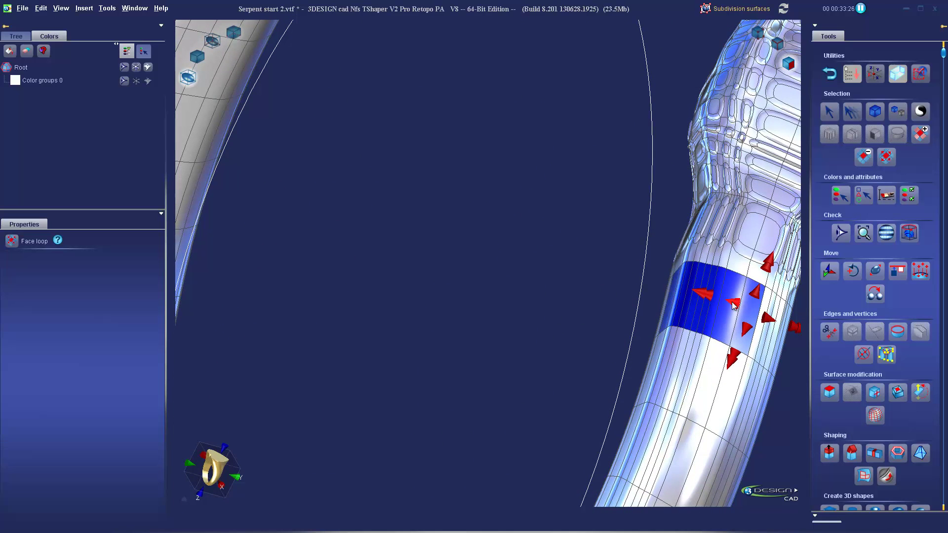
- Extend the Face loop selection around the opposite side of the body behind the neck
{"action": "middle_click_drag", "start_coordinate": [633, 324], "coordinate": [414, 127]}
{"action": "left_click", "coordinate": [414, 127]}
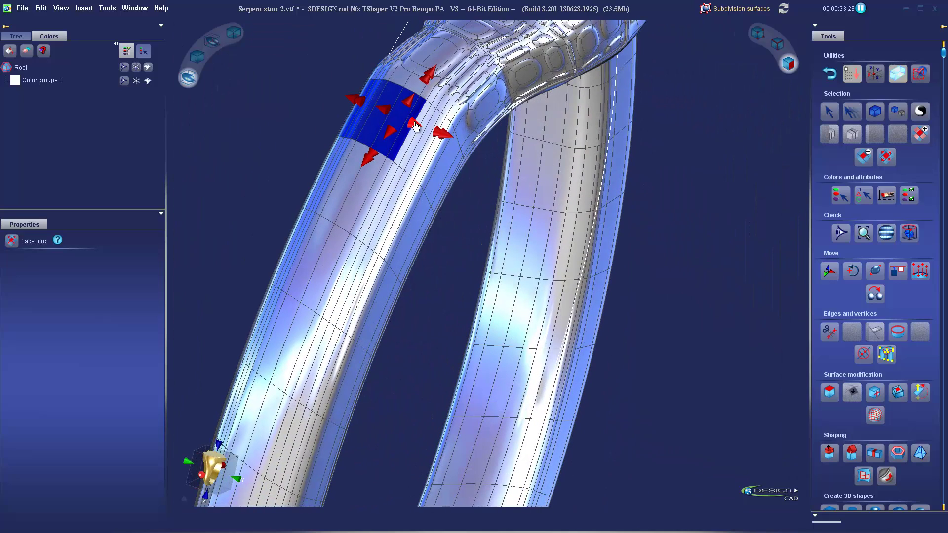
{"action": "left_click", "coordinate": [414, 127]}
{"action": "left_click", "coordinate": [414, 127]}
{"action": "left_click", "coordinate": [414, 127]}
{"action": "left_click", "coordinate": [414, 127]}
{"action": "left_click", "coordinate": [414, 127]}
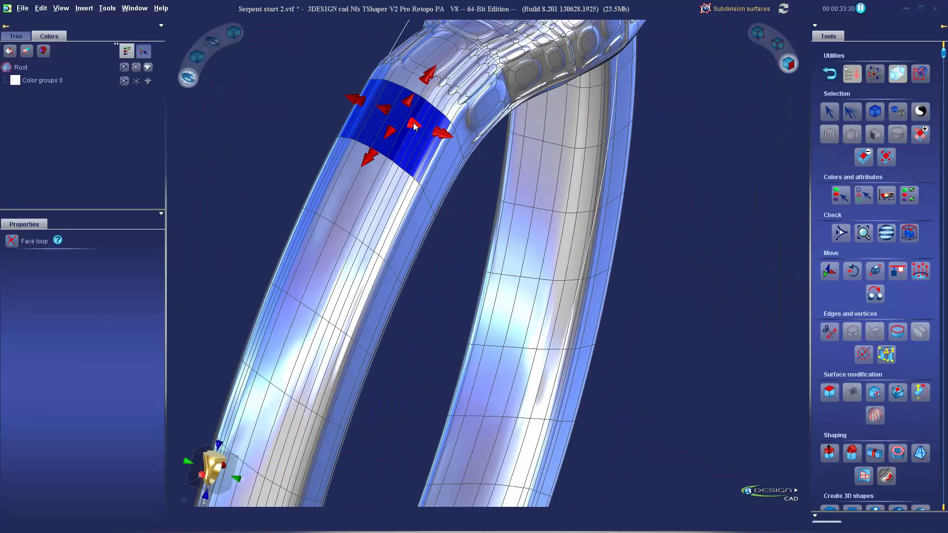
{"action": "left_click", "coordinate": [414, 127]}
{"action": "left_click", "coordinate": [414, 127]}
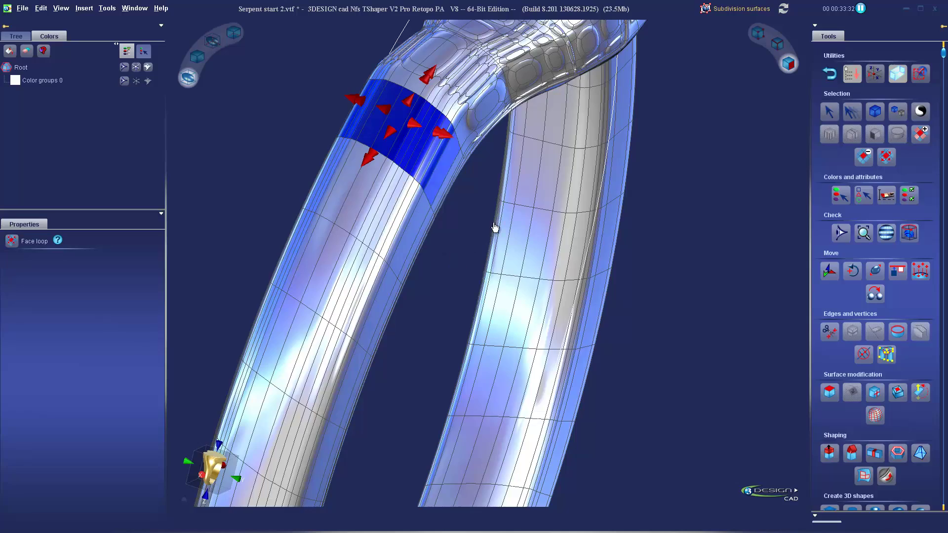
- Extend the selected band of faces lengthwise along the serpent body to the other head's neck
{"action": "scroll", "coordinate": [497, 229], "scroll_direction": "down", "scroll_amount": 5}
{"action": "middle_click_drag", "start_coordinate": [514, 237], "coordinate": [546, 238]}
{"action": "left_click", "coordinate": [377, 172]}
{"action": "left_click", "coordinate": [377, 172]}
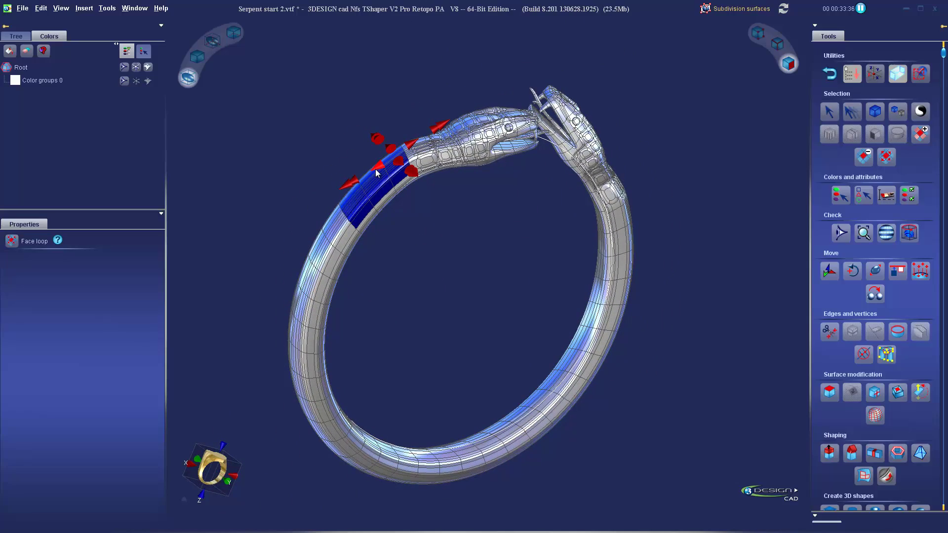
{"action": "left_click", "coordinate": [377, 172]}
{"action": "left_click", "coordinate": [377, 172]}
{"action": "left_click", "coordinate": [377, 172]}
{"action": "left_click", "coordinate": [376, 172]}
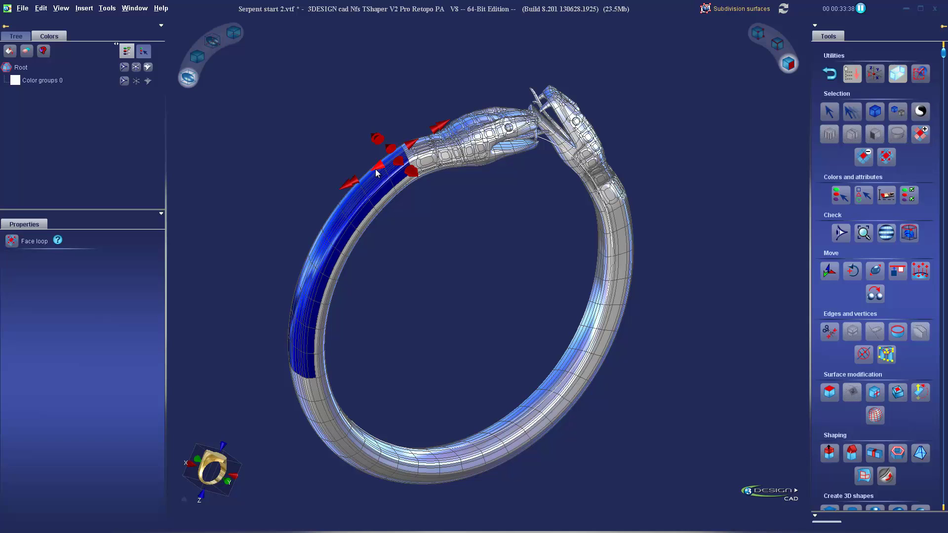
{"action": "left_click", "coordinate": [377, 171]}
{"action": "left_click", "coordinate": [377, 172]}
{"action": "left_click", "coordinate": [377, 172]}
{"action": "left_click", "coordinate": [377, 172]}
{"action": "left_click", "coordinate": [377, 172]}
{"action": "left_click", "coordinate": [376, 172]}
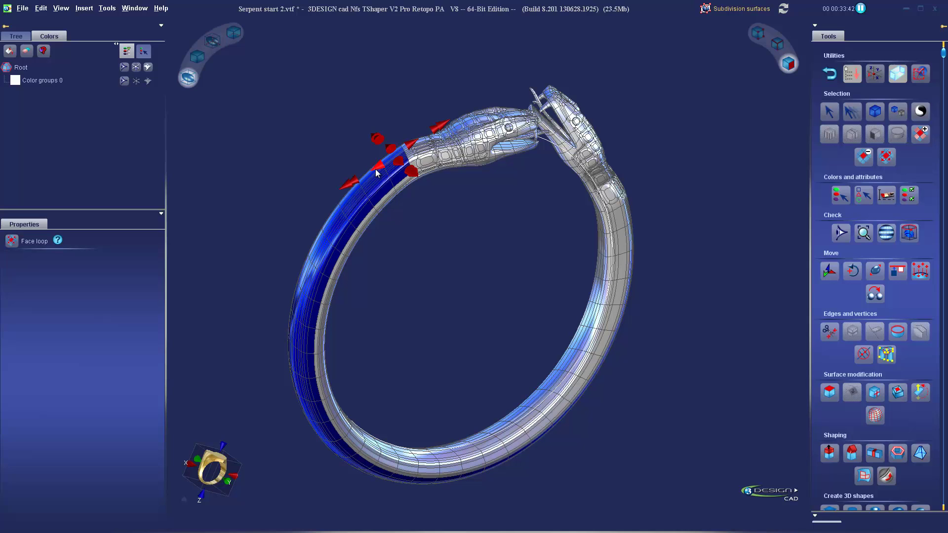
- Widen the selected band sideways toward the inner side of the ring along the whole body
{"action": "middle_click_drag", "start_coordinate": [377, 172], "coordinate": [252, 203]}
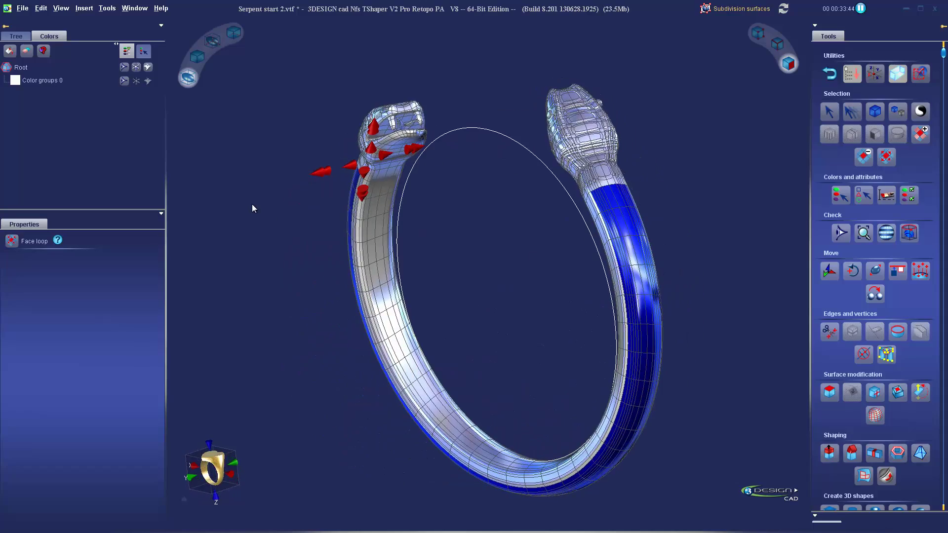
{"action": "middle_click_drag", "start_coordinate": [472, 263], "coordinate": [438, 263]}
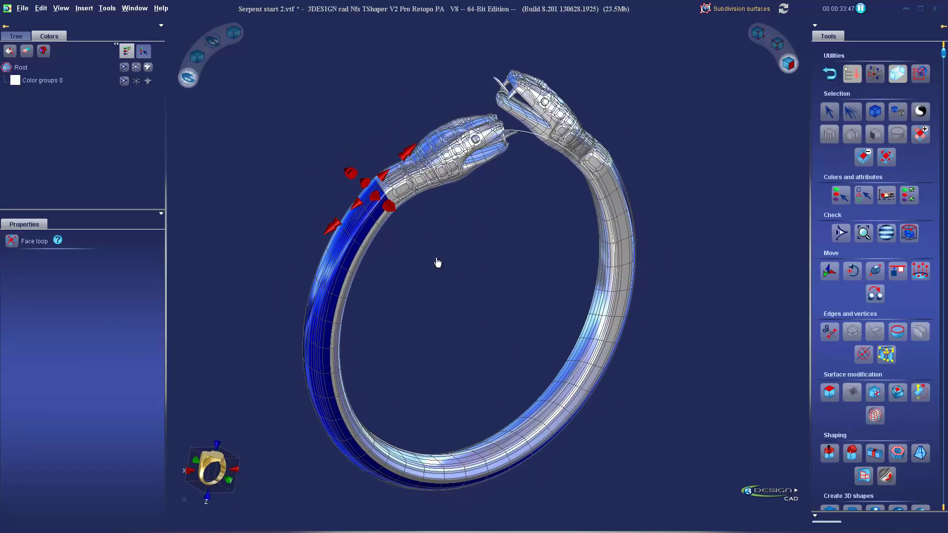
{"action": "left_click", "coordinate": [375, 198]}
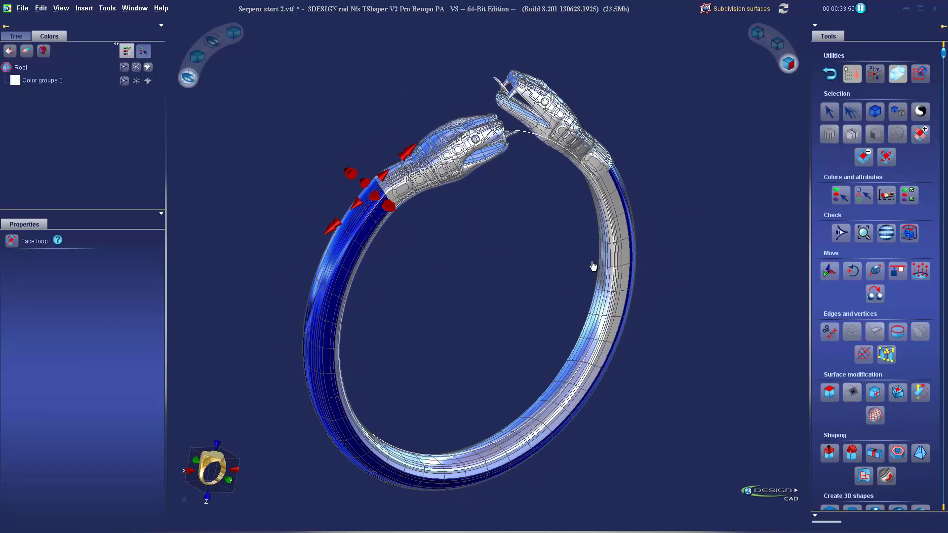
{"action": "left_click", "coordinate": [377, 203]}
- Assign the selected body faces to a new red color group and finish the Face loop selection
{"action": "middle_click_drag", "start_coordinate": [514, 271], "coordinate": [548, 228]}
{"action": "left_click", "coordinate": [10, 51]}
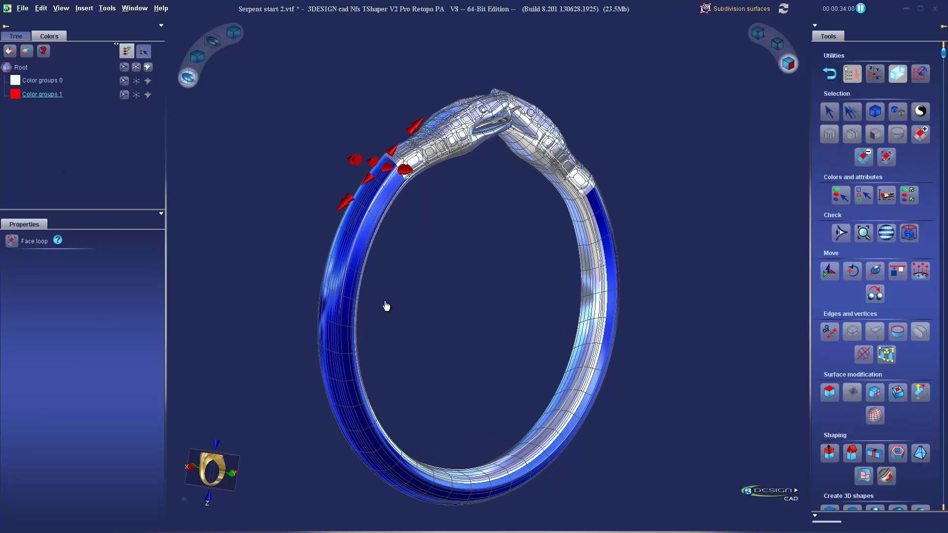
{"action": "right_click", "coordinate": [453, 269]}
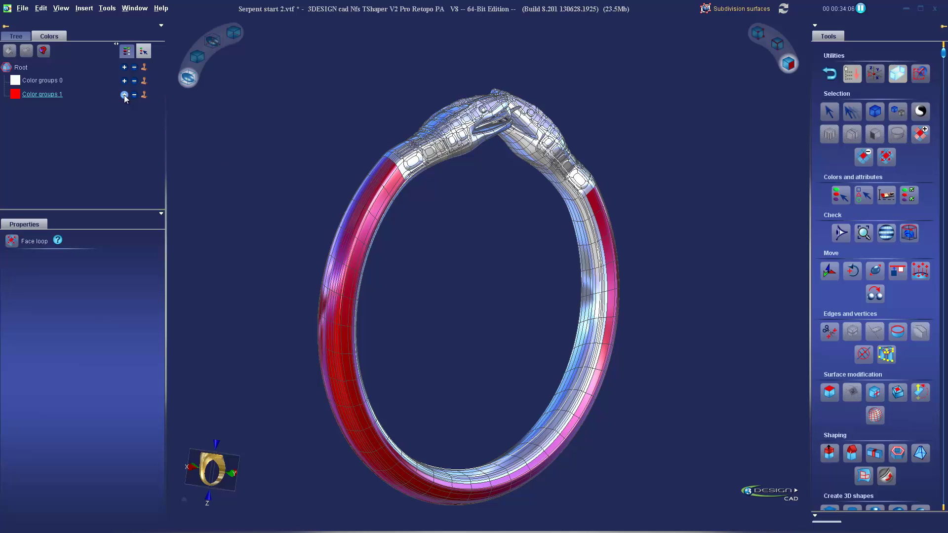
- Reselect the faces of the red color group and start Extrude on them with the per-face pocket mode
{"action": "left_click", "coordinate": [124, 95]}
{"action": "middle_click_drag", "start_coordinate": [510, 250], "coordinate": [476, 292]}
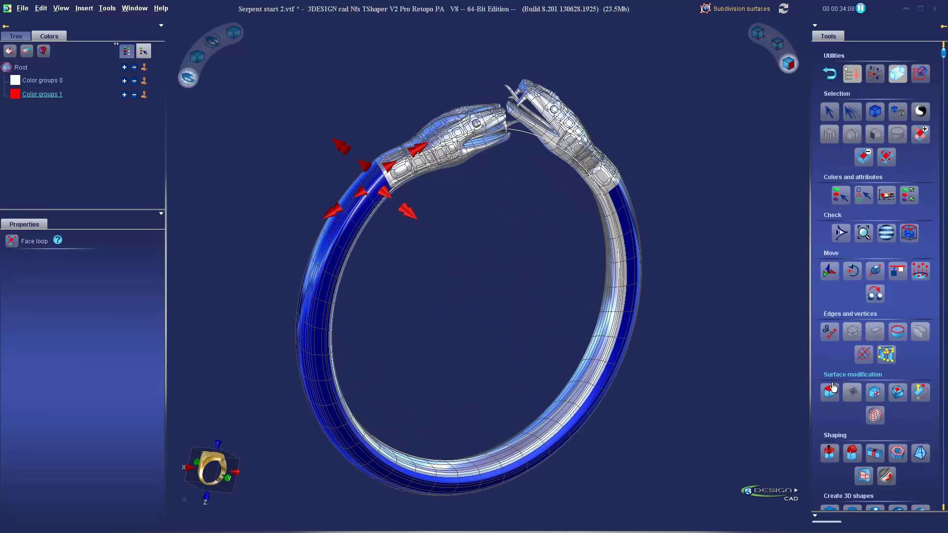
{"action": "left_click", "coordinate": [830, 453]}
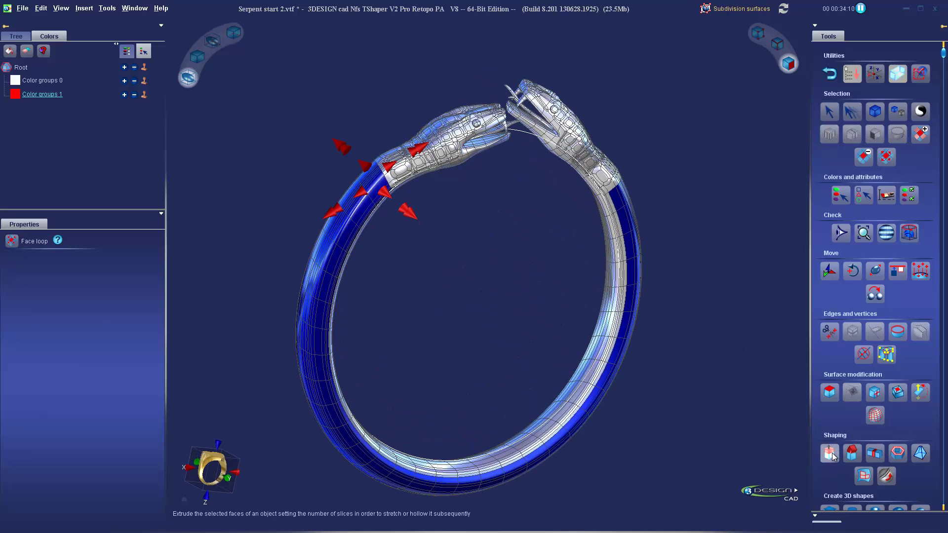
{"action": "left_click", "coordinate": [25, 273]}
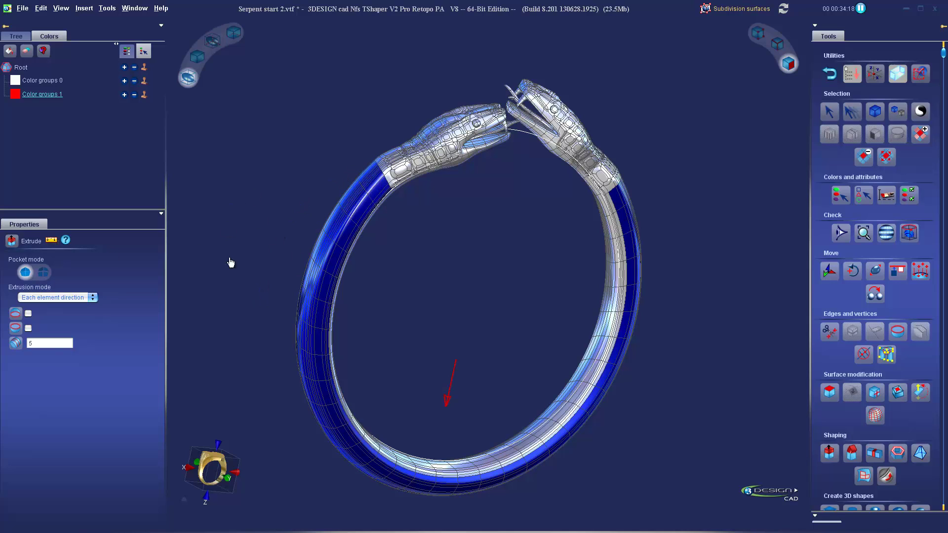
{"action": "left_click", "coordinate": [41, 277]}
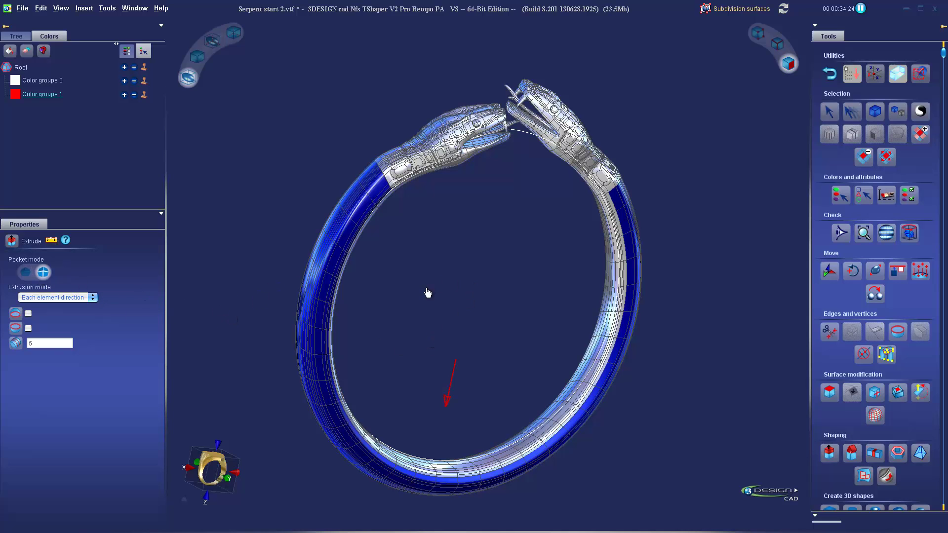
- Set the extrude size to 0.15 mm, apply the extrusion to the body faces and clear the selection
{"action": "middle_click_drag", "start_coordinate": [427, 293], "coordinate": [464, 295]}
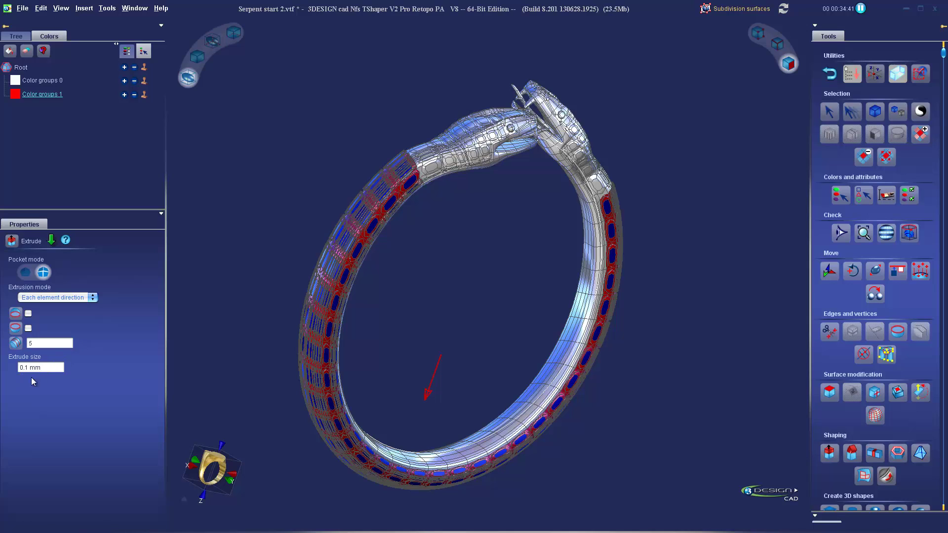
{"action": "left_click", "coordinate": [49, 370]}
{"action": "type", "text": ".1"}
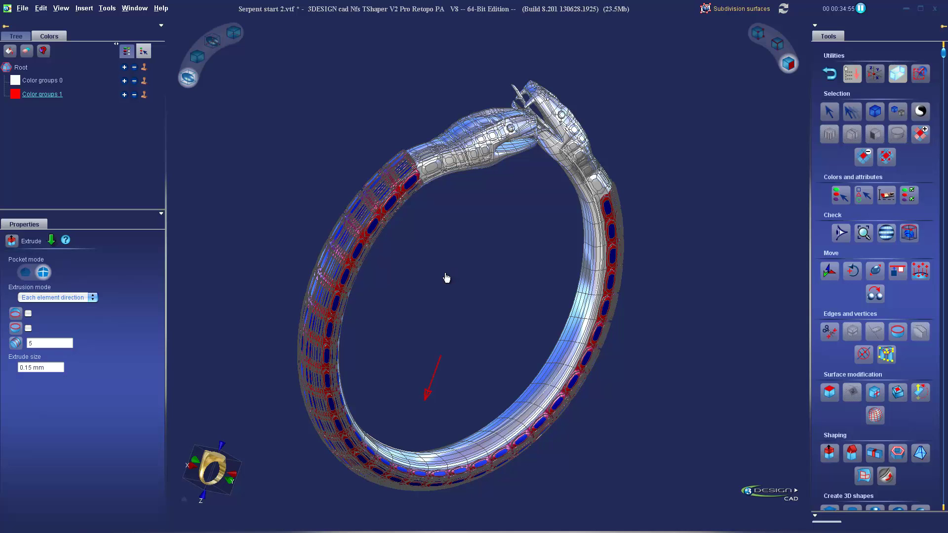
{"action": "right_click_drag", "start_coordinate": [447, 275], "coordinate": [568, 207]}
{"action": "left_click", "coordinate": [827, 112]}
{"action": "left_click", "coordinate": [473, 334]}
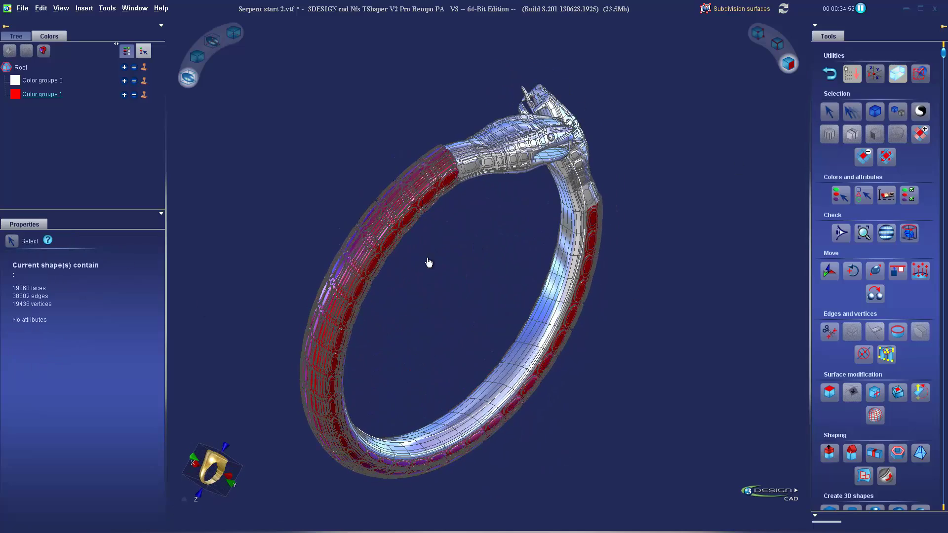
- Examine the extruded scale pattern around the ring body and near both heads
{"action": "right_click_drag", "start_coordinate": [427, 263], "coordinate": [293, 203]}
{"action": "scroll", "coordinate": [475, 335], "scroll_direction": "up", "scroll_amount": 4}
{"action": "scroll", "coordinate": [439, 286], "scroll_direction": "down", "scroll_amount": 4}
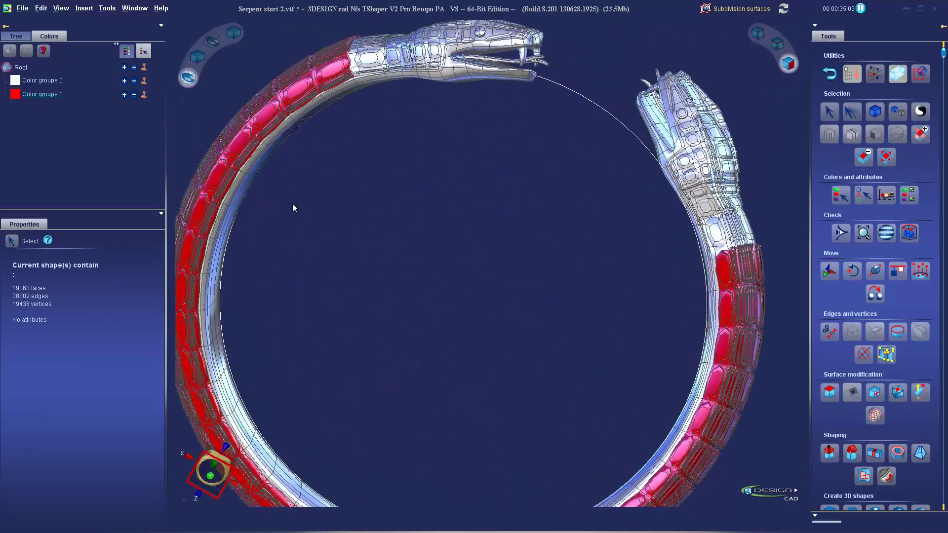
{"action": "right_click_drag", "start_coordinate": [490, 247], "coordinate": [677, 333]}
{"action": "scroll", "coordinate": [674, 335], "scroll_direction": "up", "scroll_amount": 4}
{"action": "scroll", "coordinate": [642, 329], "scroll_direction": "down", "scroll_amount": 4}
{"action": "right_click_drag", "start_coordinate": [613, 322], "coordinate": [408, 365]}
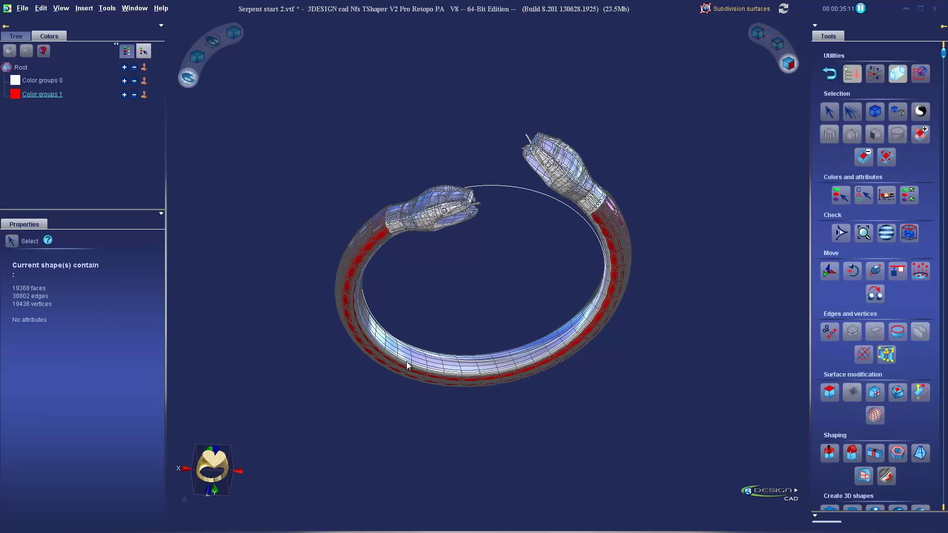